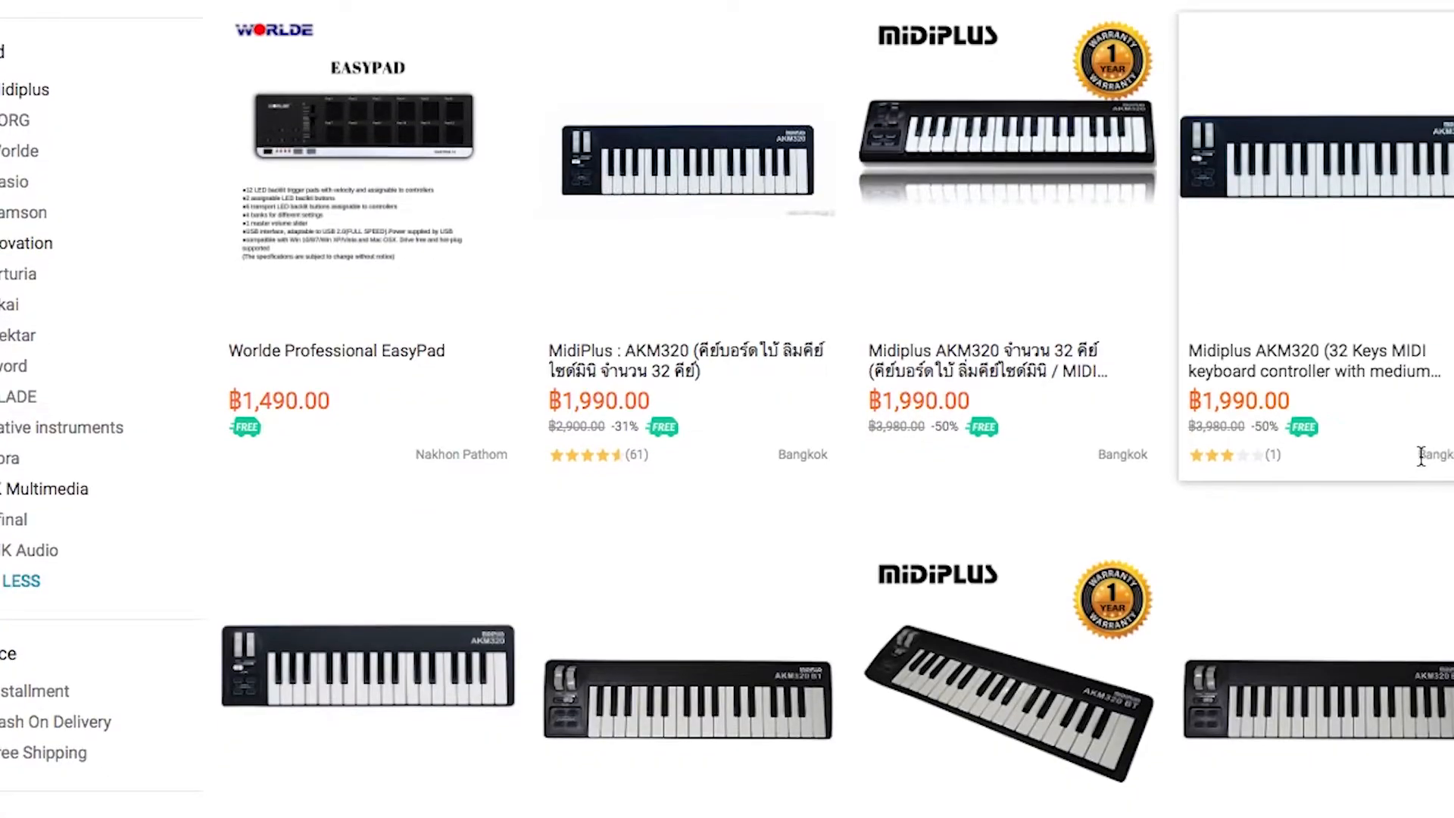
scroll(1421, 457, "down", 8)
scroll(1422, 472, "down", 8)
scroll(1421, 472, "down", 6)
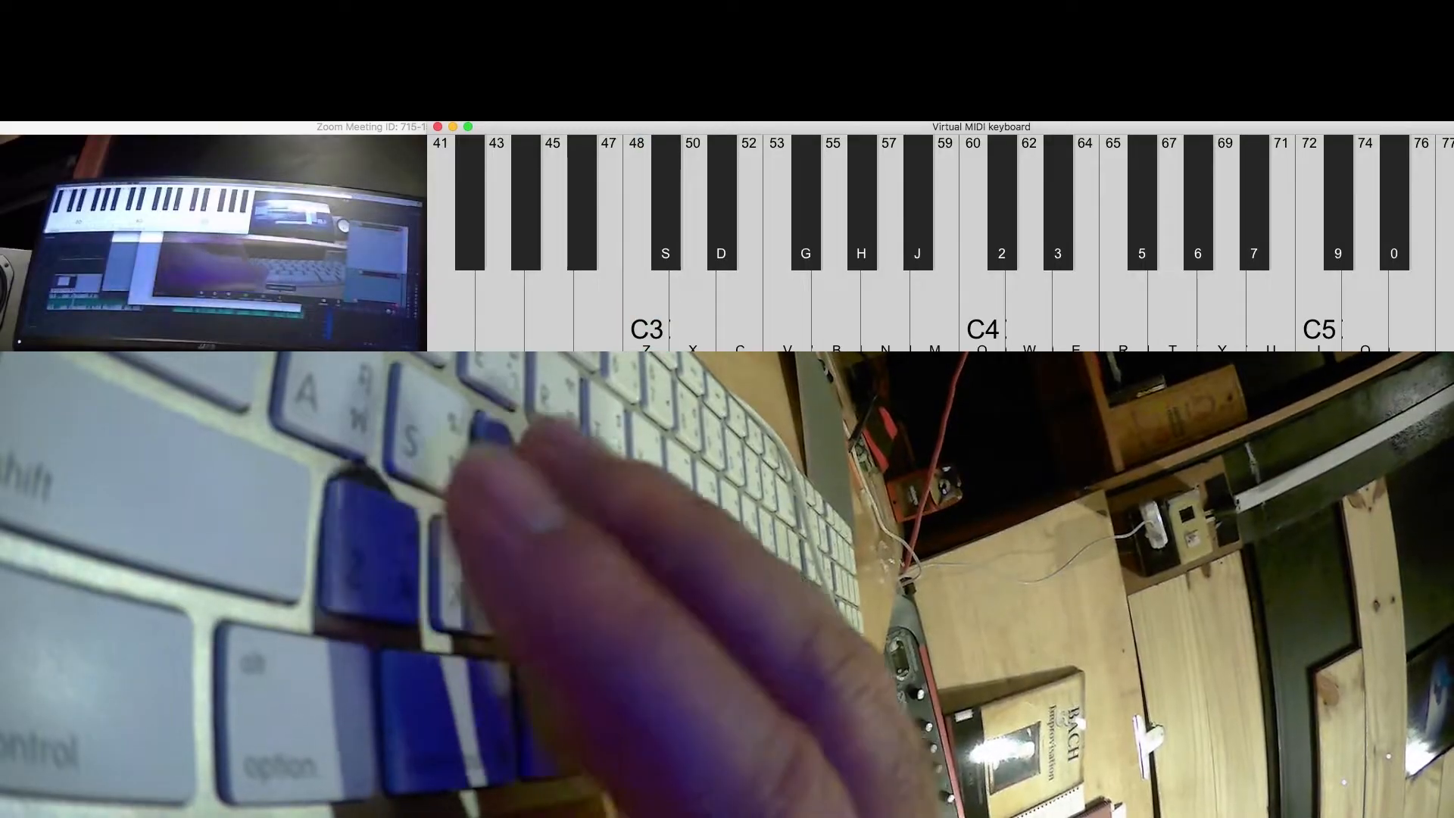
key("d")
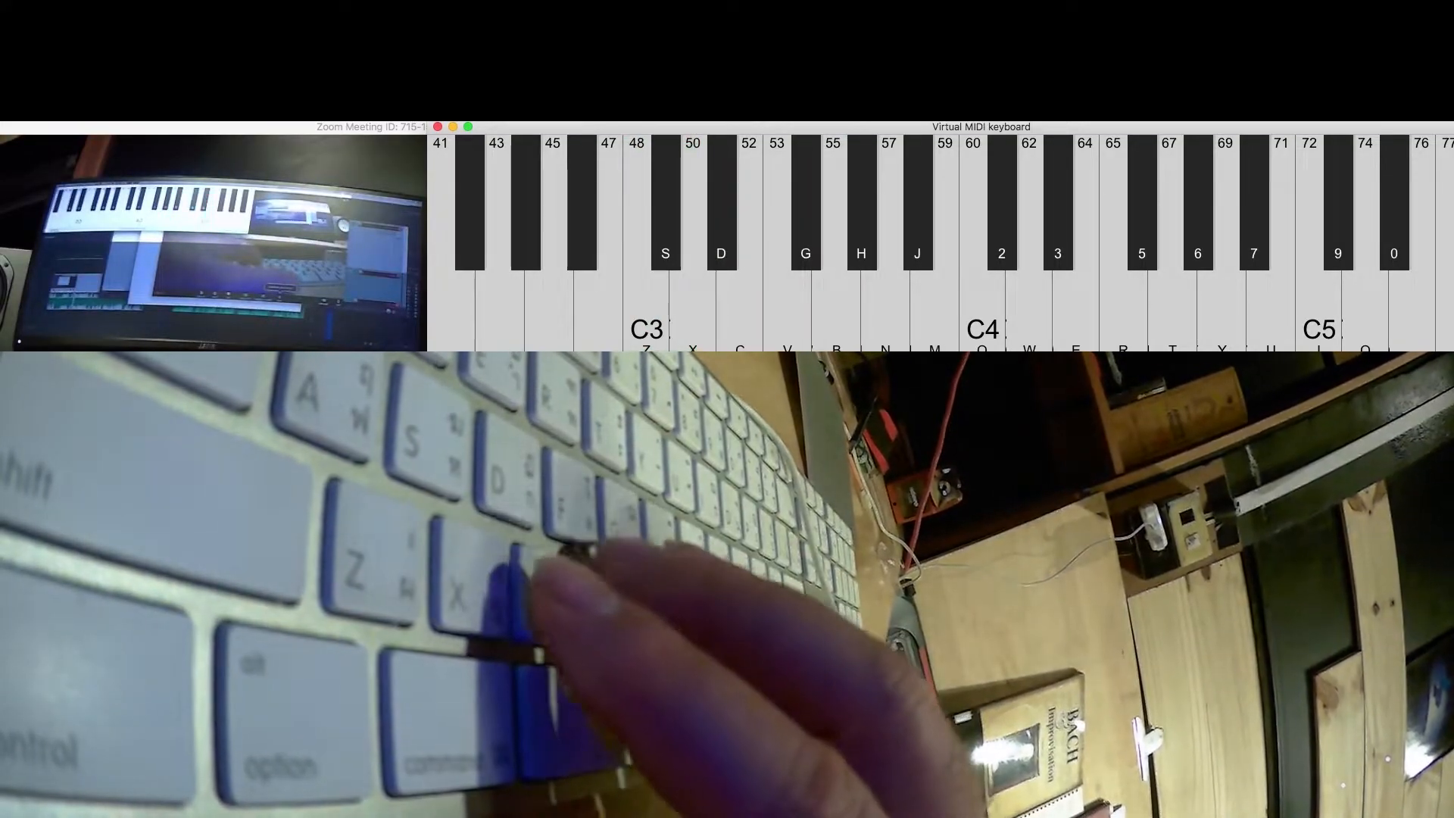
key("v")
key("x")
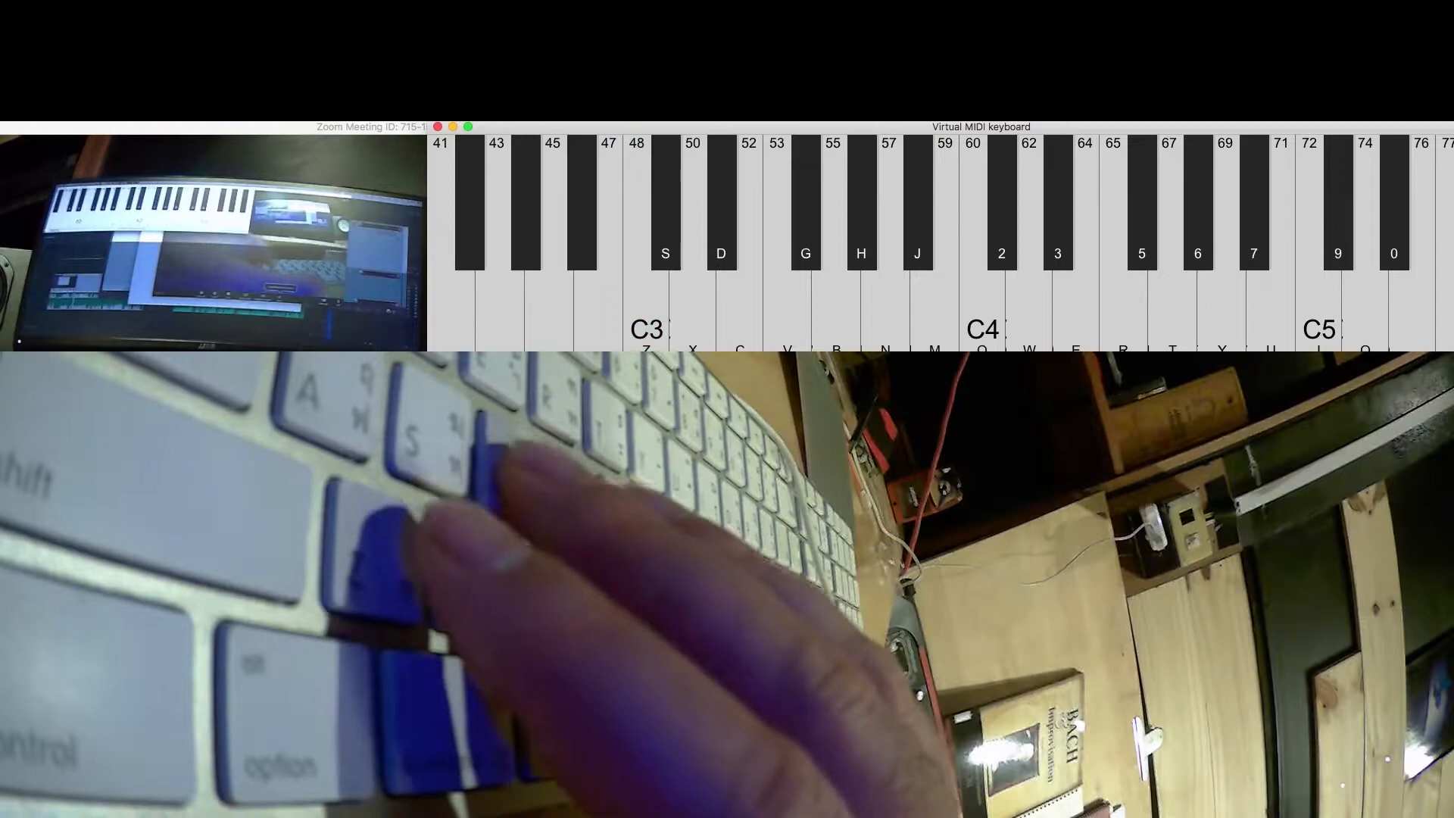
key("x")
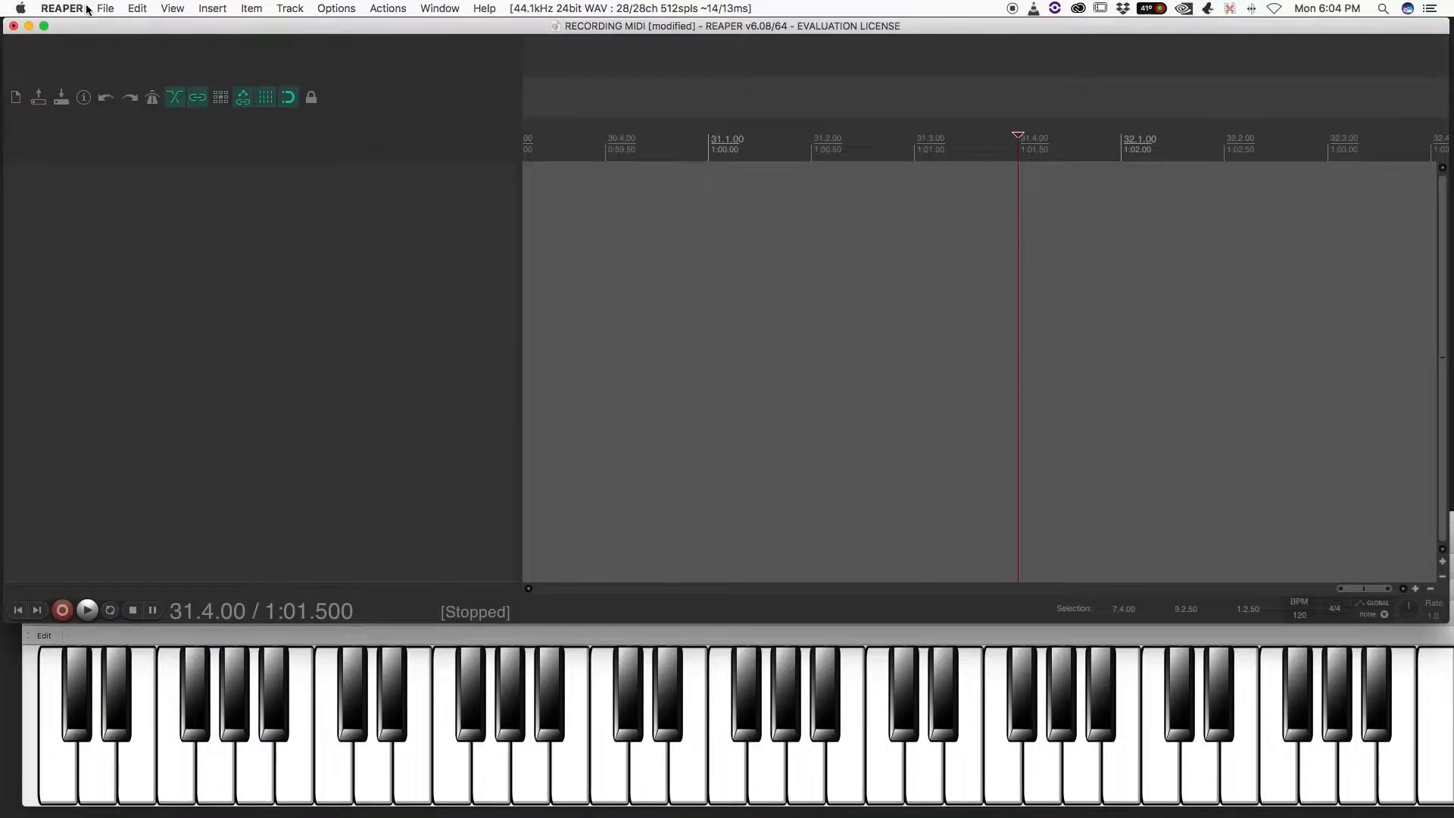
- Open the MIDI Devices page of the audio preferences and check the available MIDI input devices
left_click(62, 8)
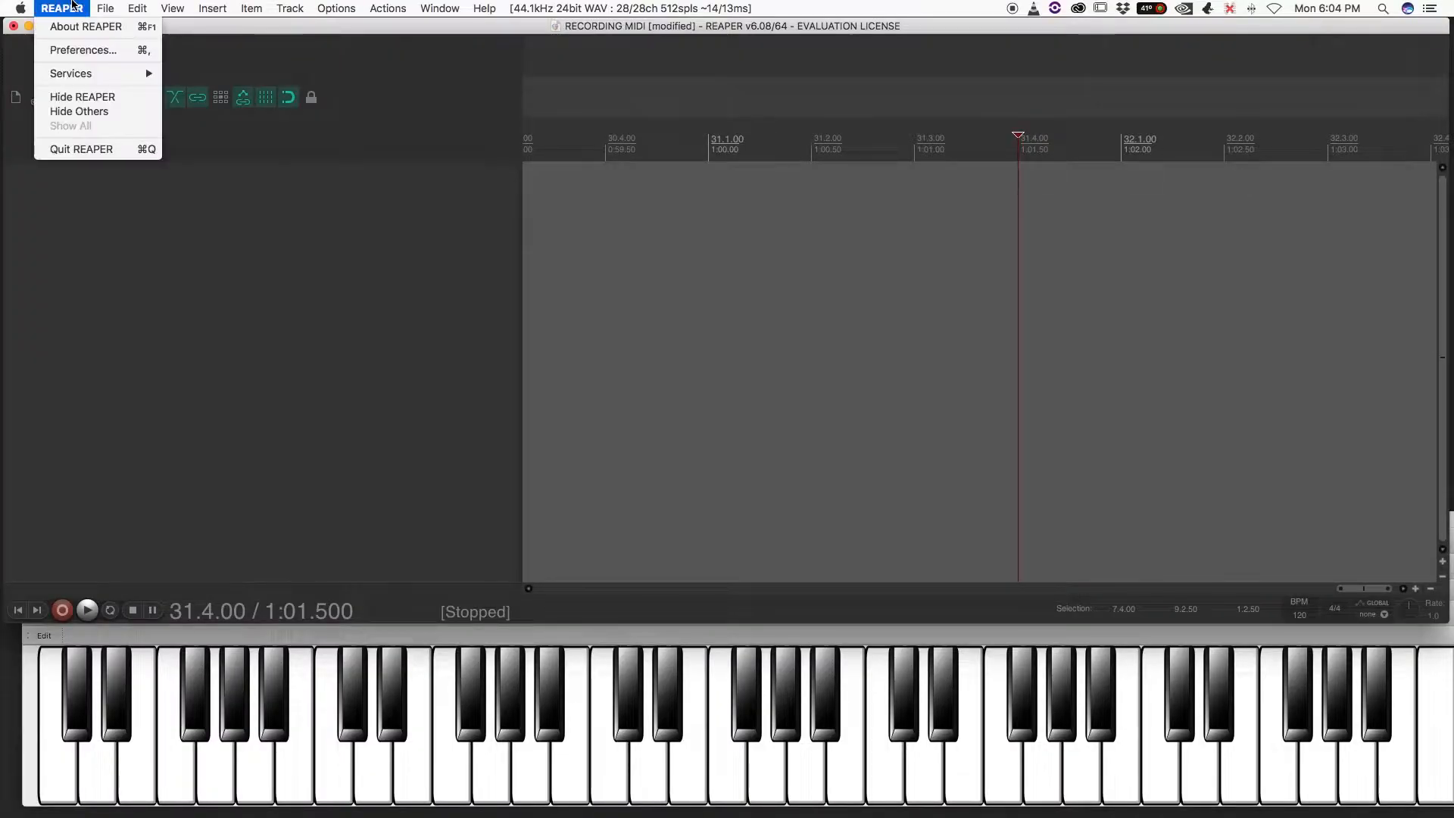
left_click(80, 50)
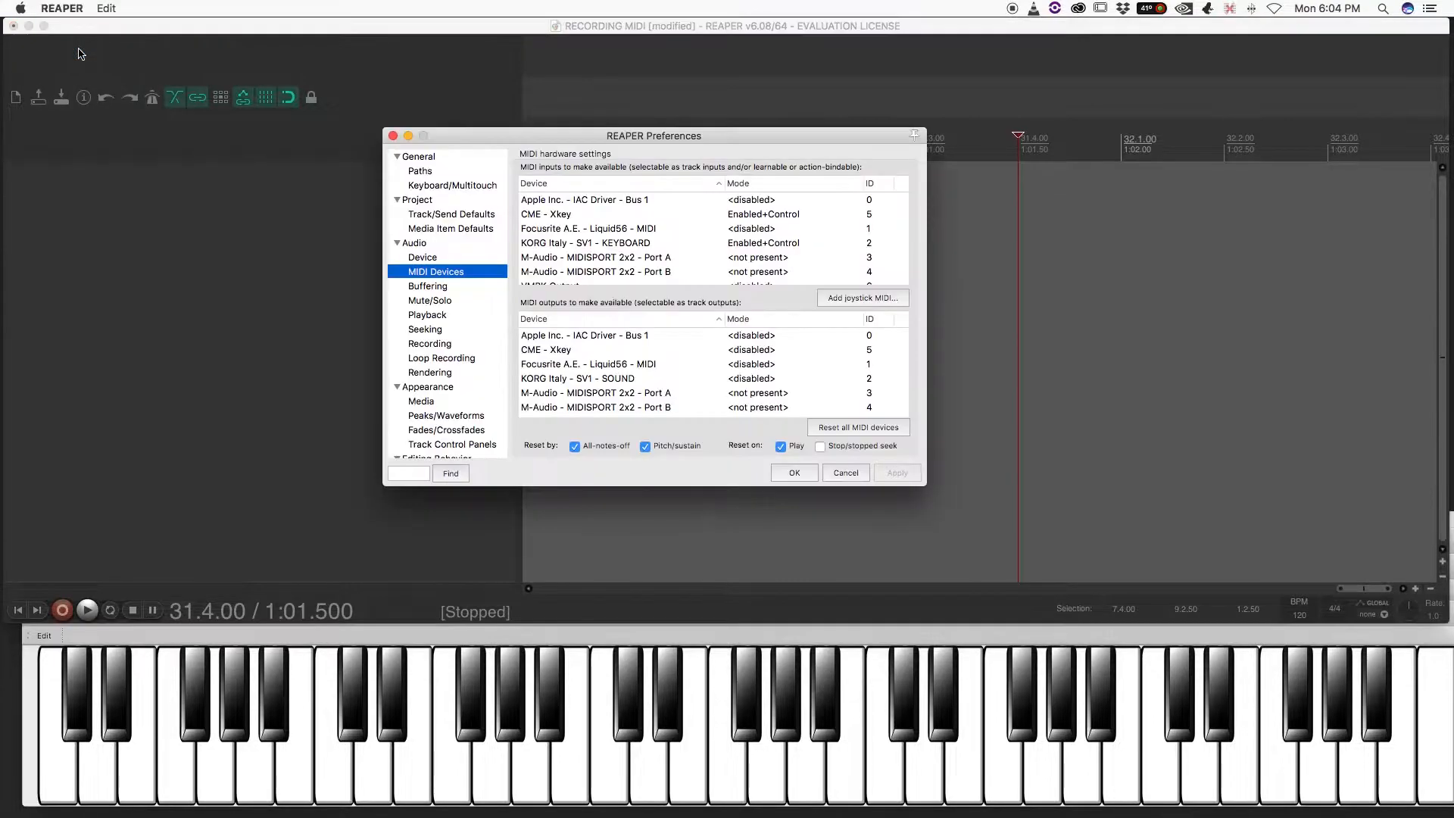
left_click(415, 242)
left_click(436, 272)
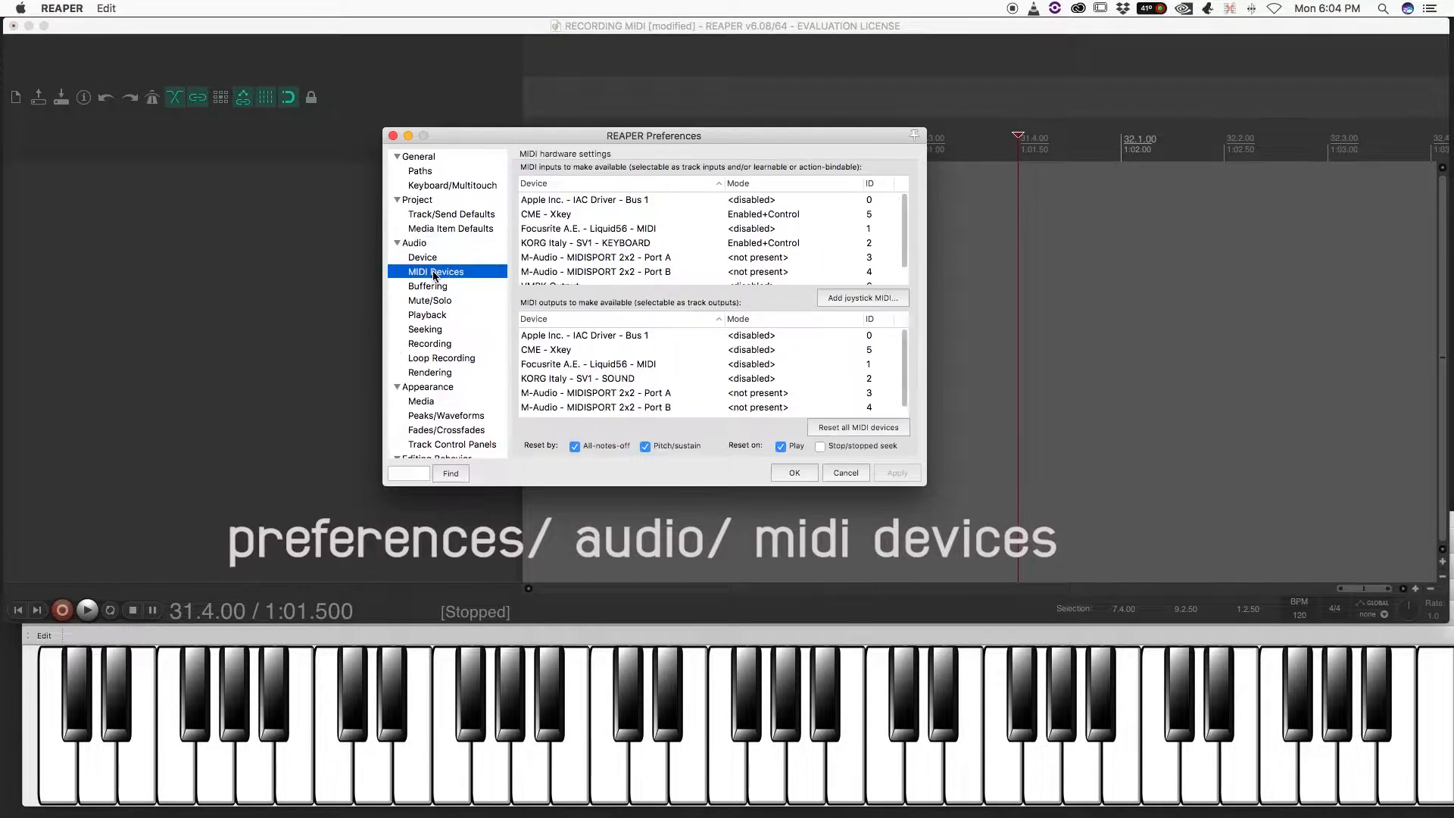
left_click(564, 227)
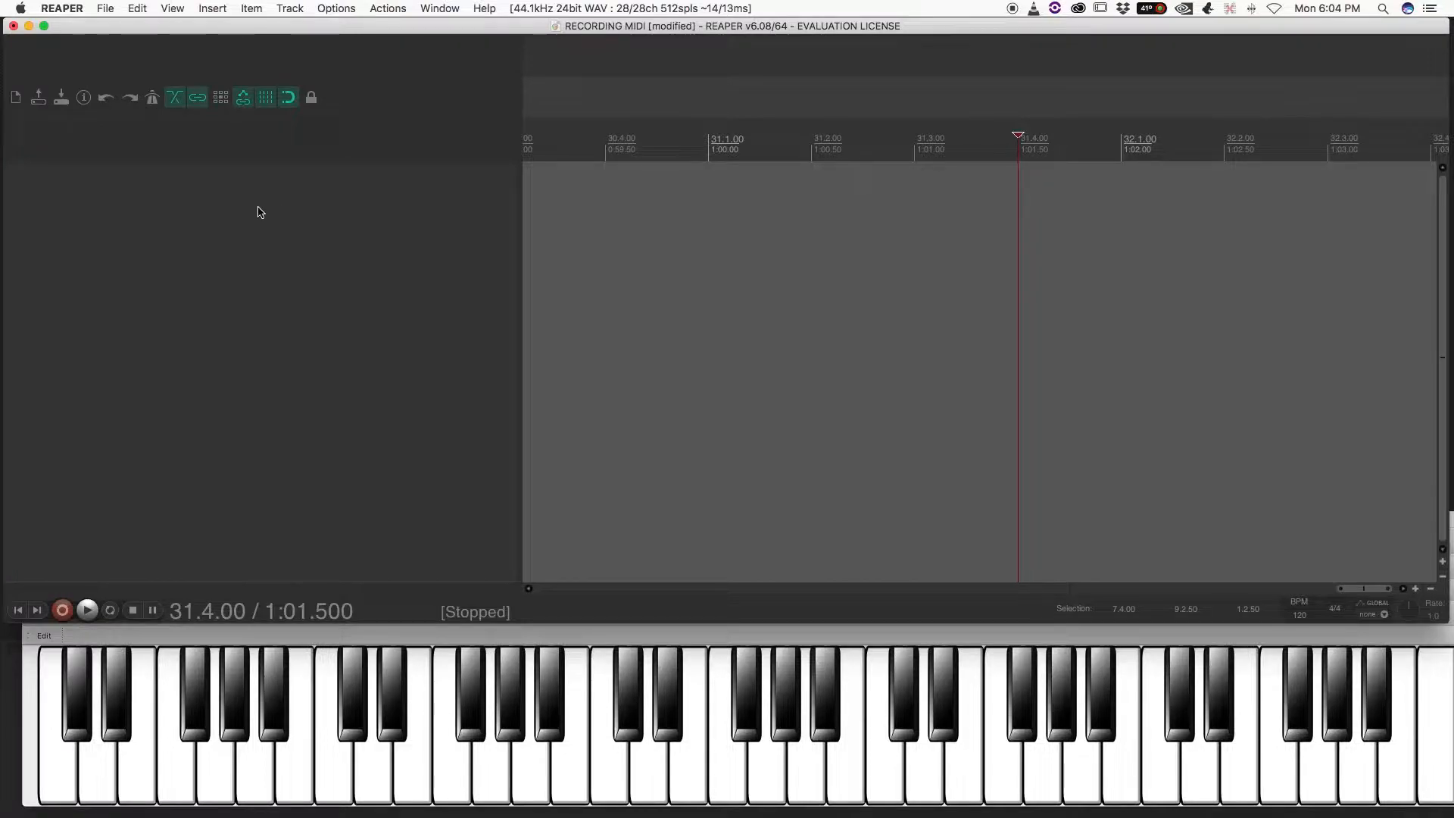
- Create a new track and list the VSTi plug-ins available for its FX chain
double_click(253, 218)
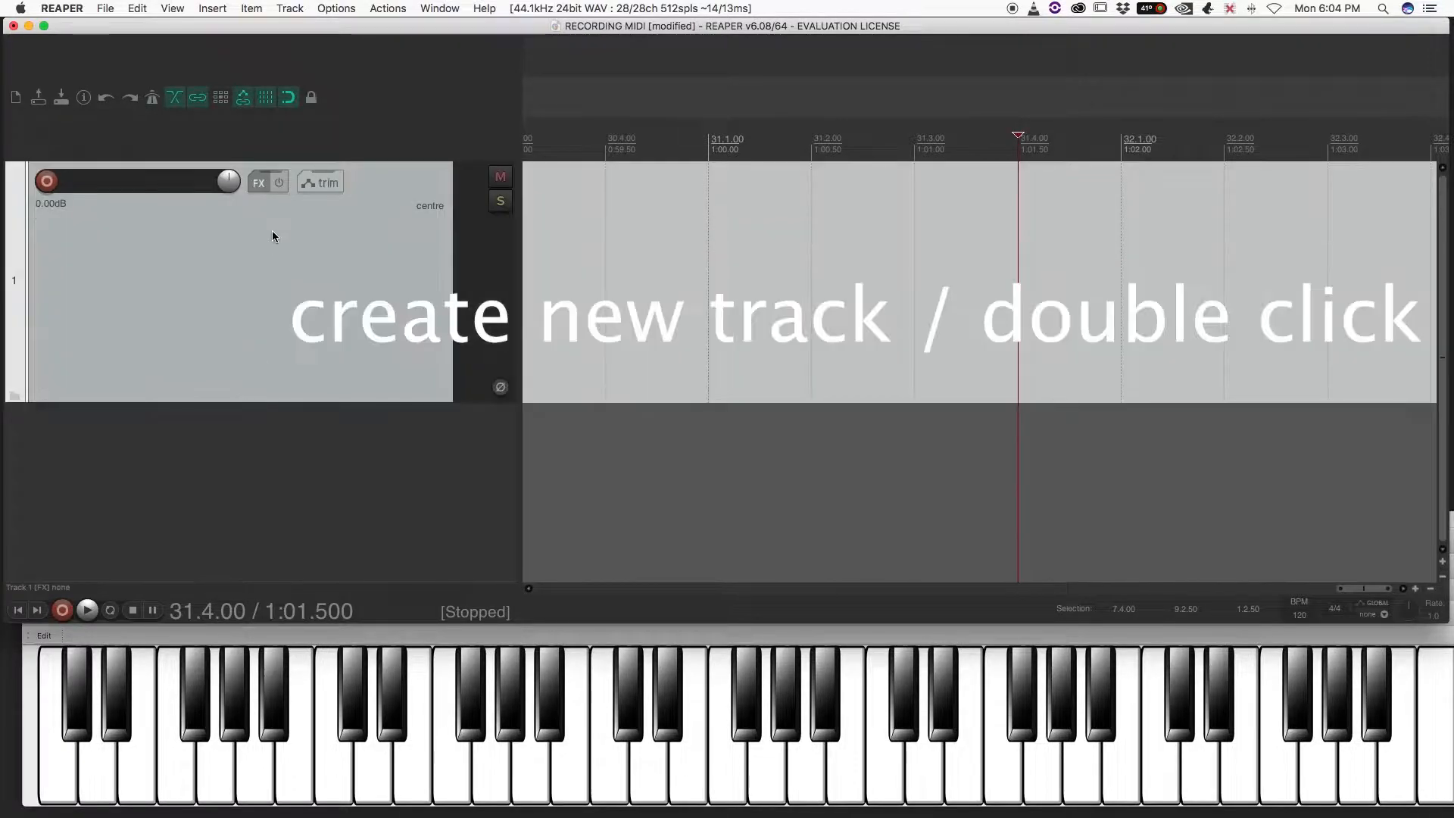
left_click(257, 182)
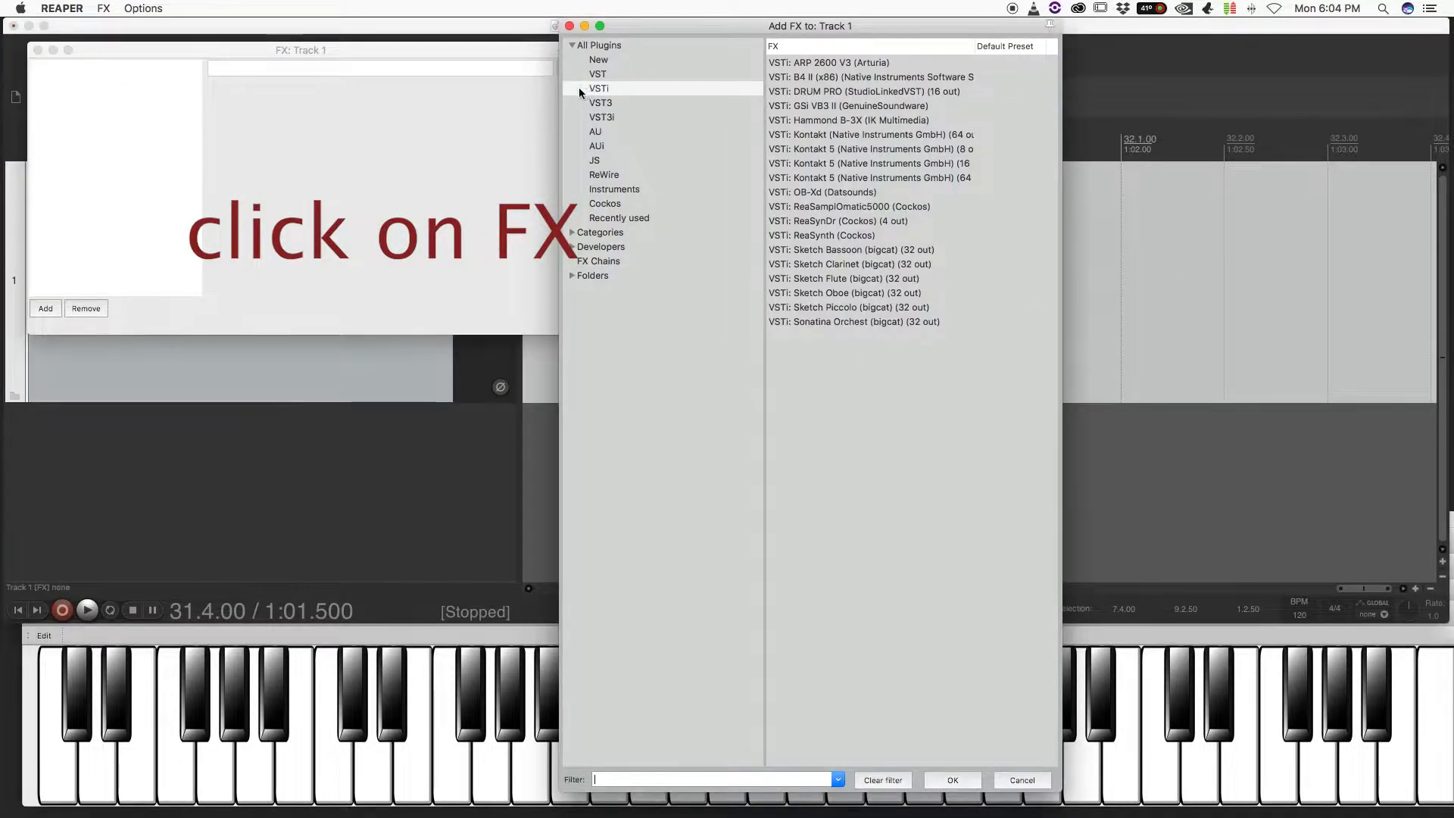
left_click(598, 89)
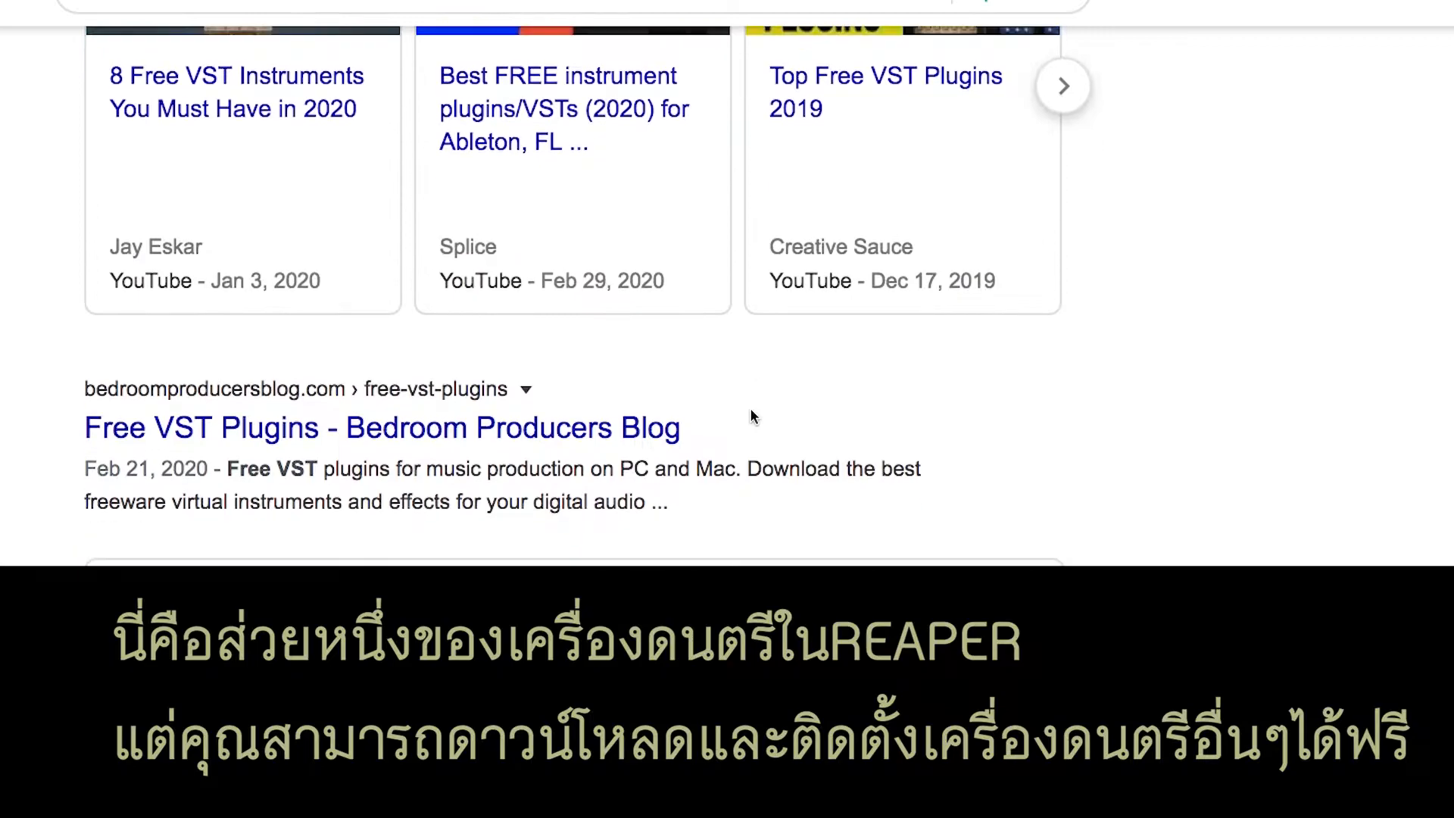
scroll(750, 407, "down", 5)
scroll(750, 407, "down", 7)
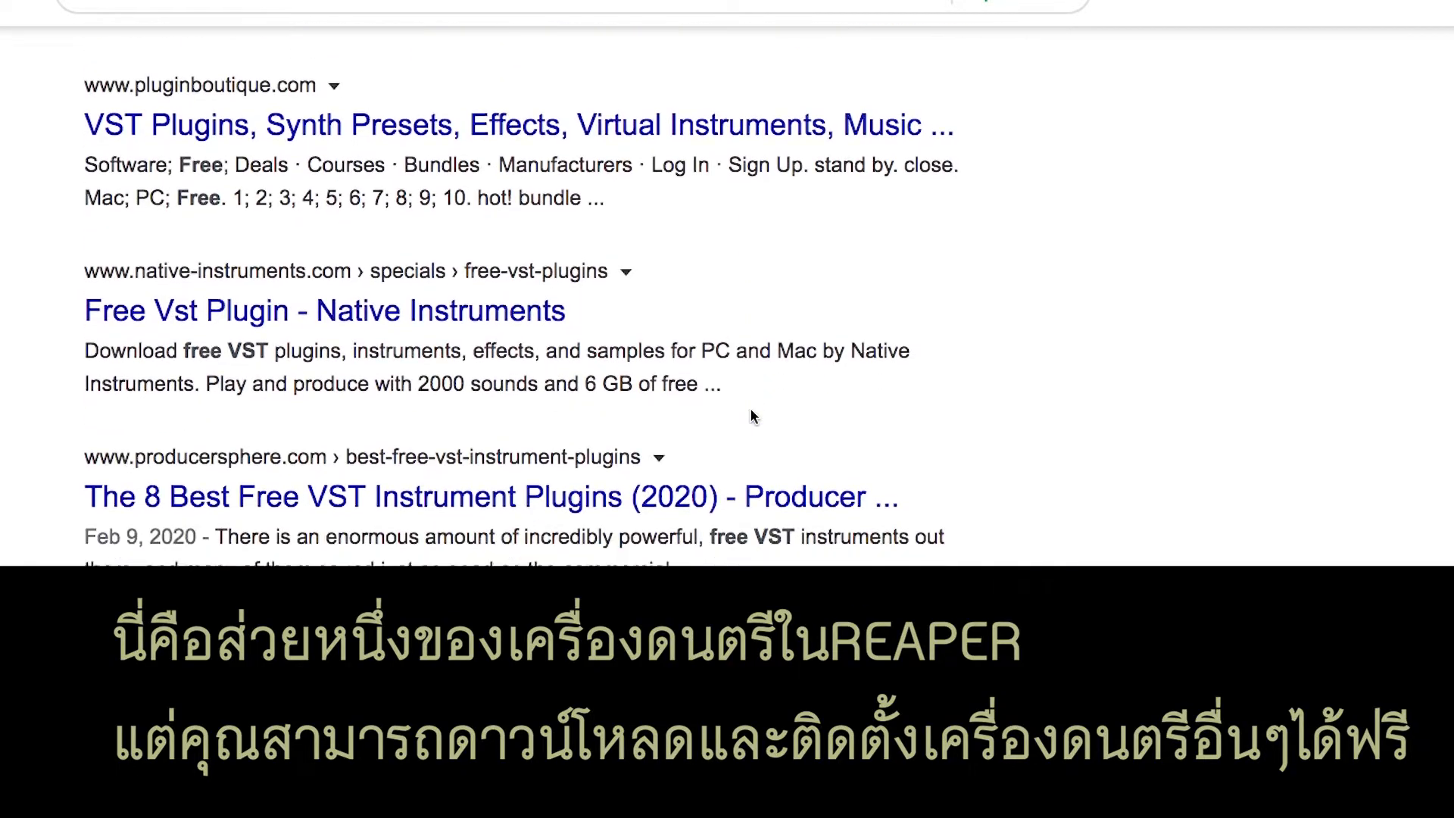
scroll(750, 407, "up", 1)
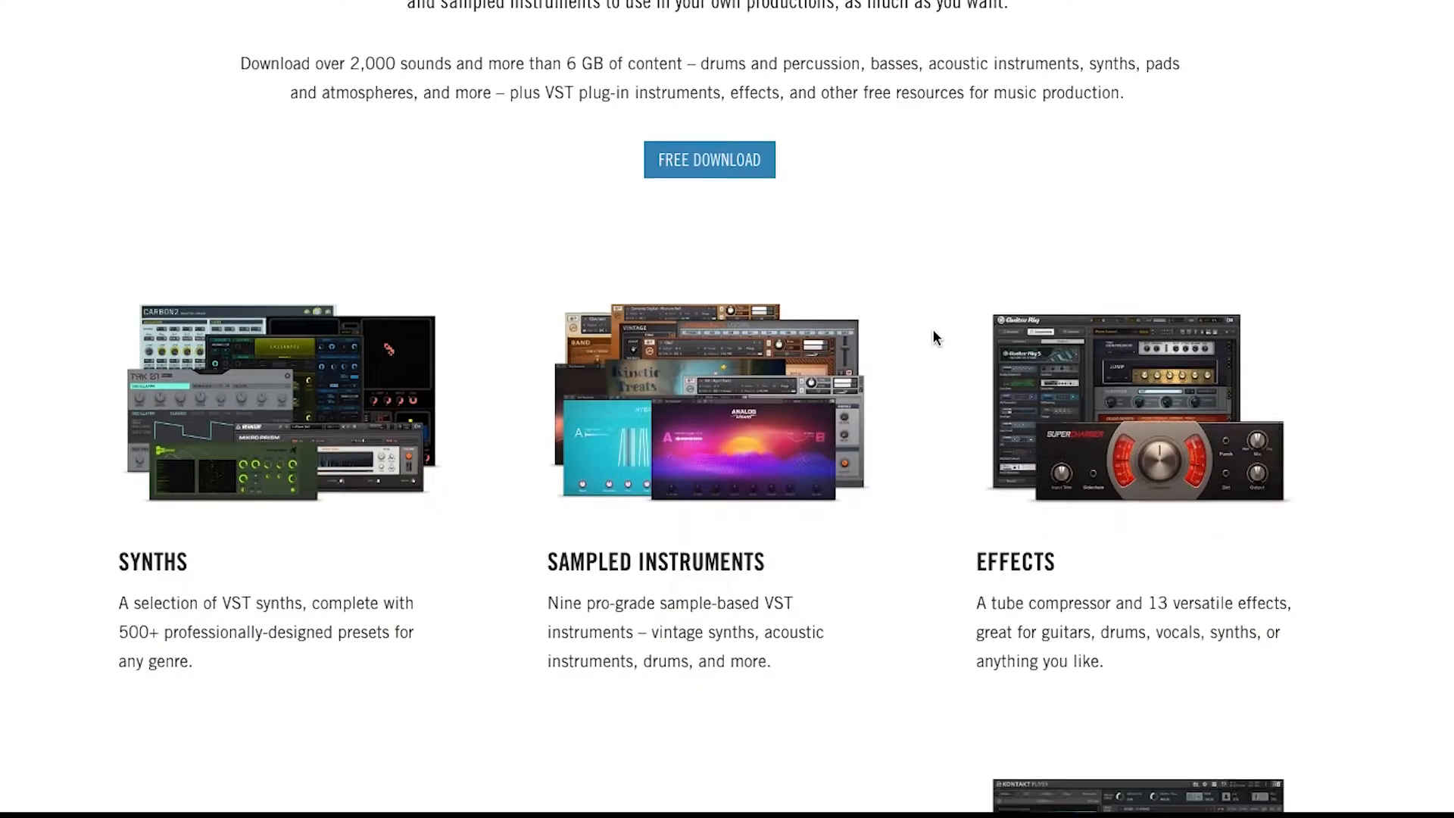
scroll(932, 338, "down", 7)
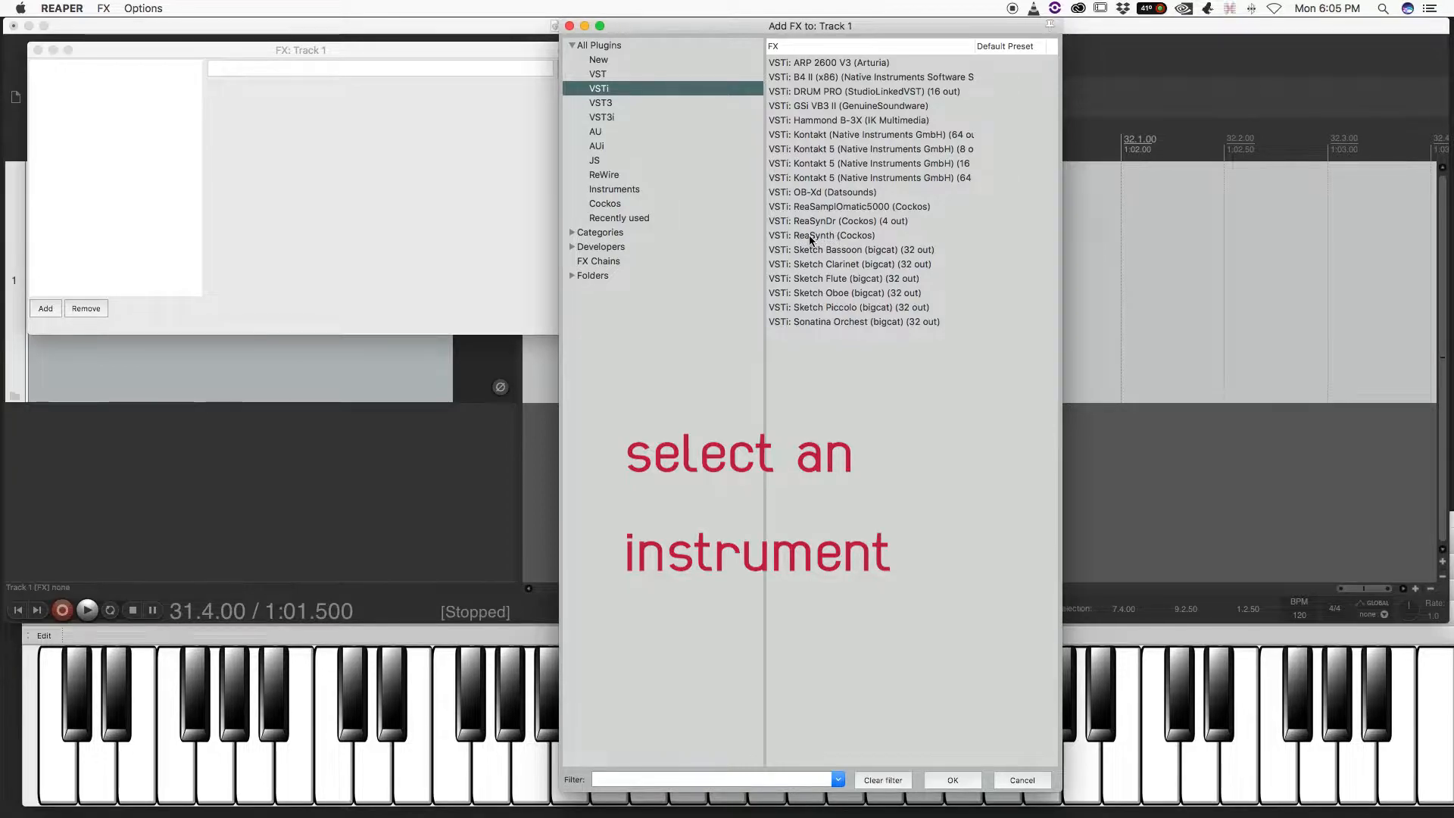
- Add the ReaSynth (Cockos) instrument to track 1 and move its FX window to the middle of the timeline
double_click(814, 235)
left_click_drag(983, 58, 828, 118)
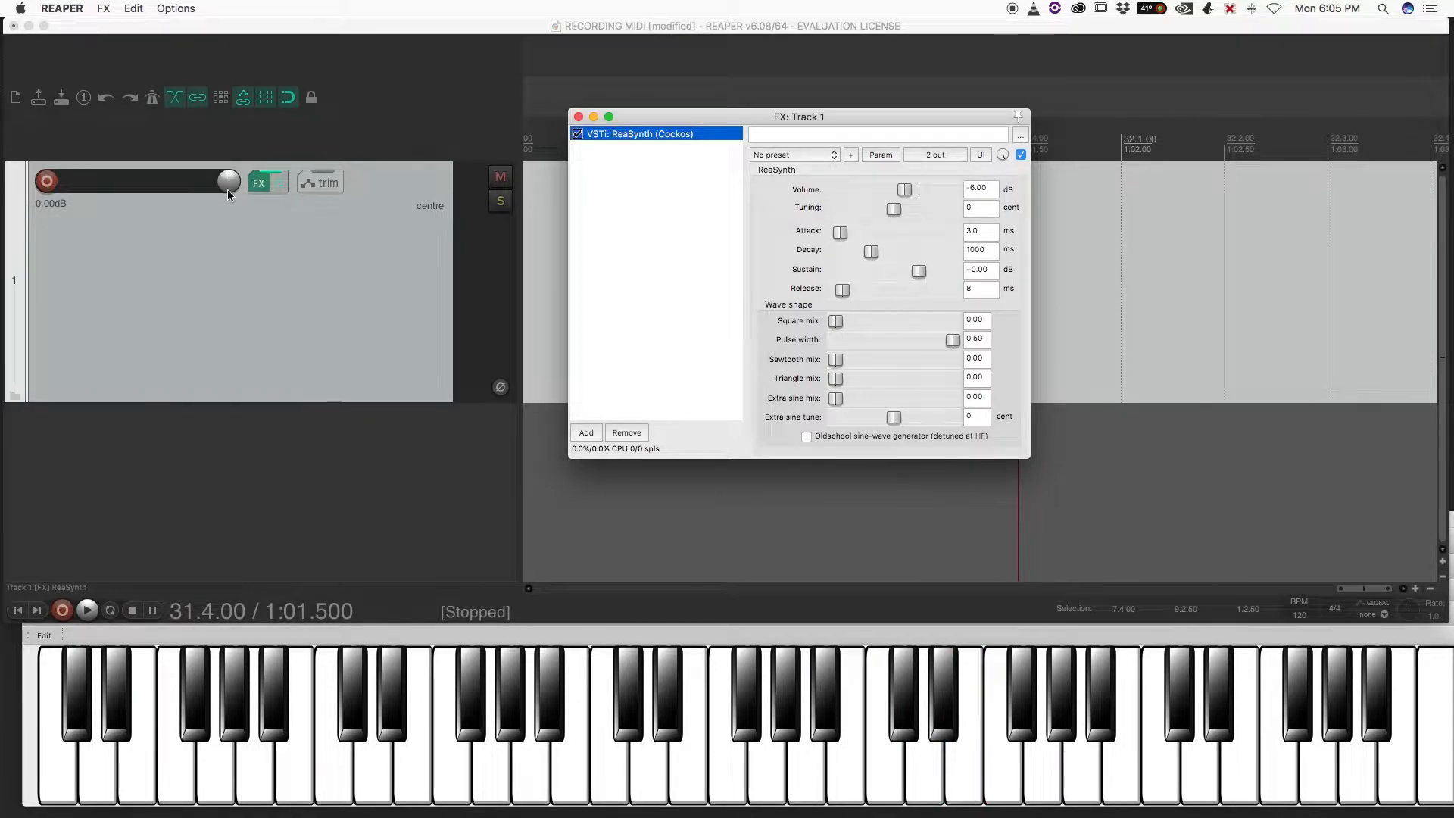
- Arm track 1 for recording and set its input to the CME - Xkey MIDI keyboard
left_click(44, 184)
left_click(44, 184)
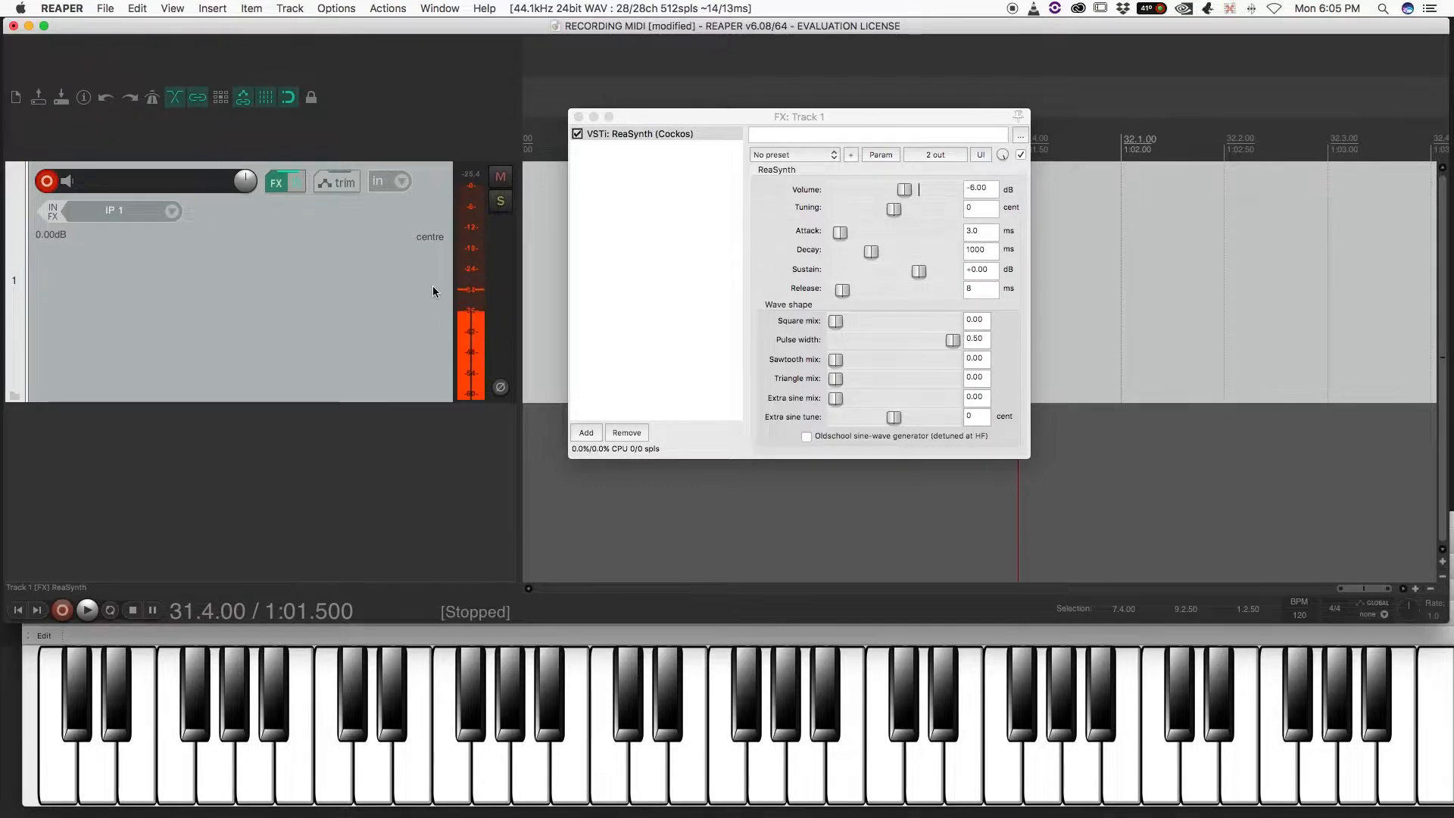
left_click(477, 286)
left_click_drag(477, 286, 836, 457)
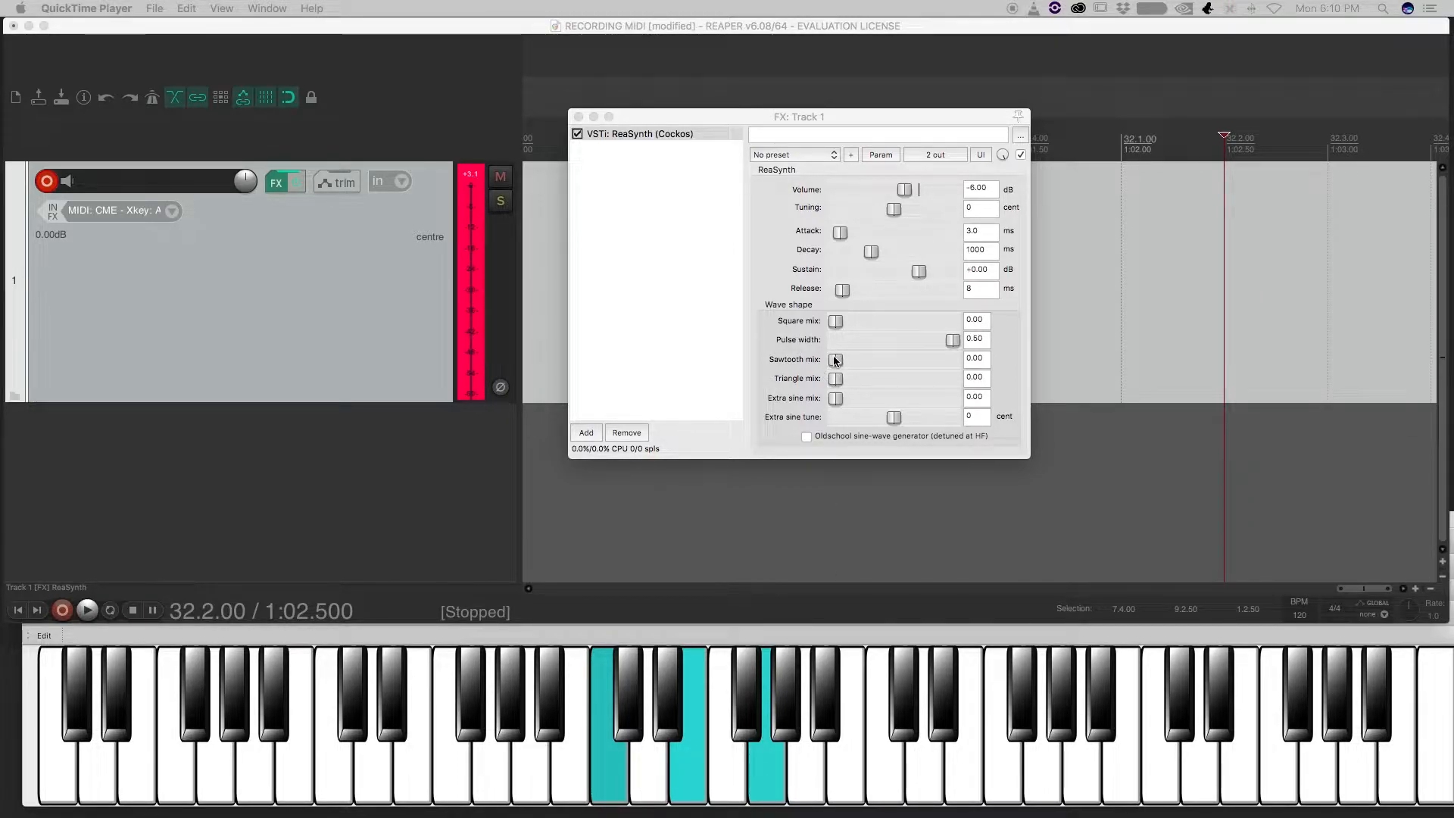
- Set ReaSynth's sawtooth mix to 0.51, triangle mix to 0.59, square mix to 0.53 and volume to -5.07 dB
left_click_drag(834, 361, 901, 381)
left_click_drag(835, 321, 868, 327)
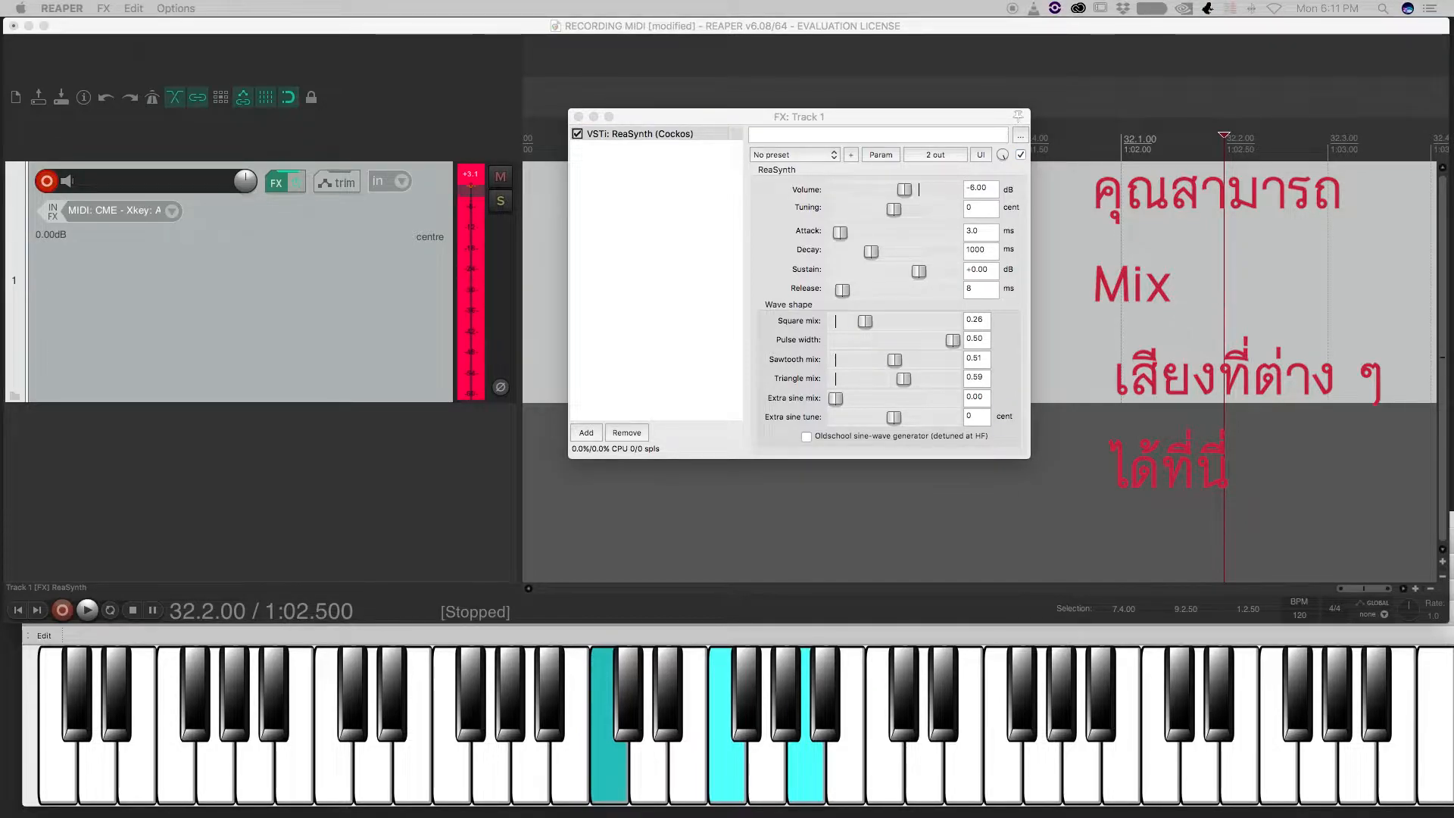
mouse_move(868, 323)
left_mouse_down()
mouse_move(911, 323)
mouse_move(894, 329)
left_mouse_up()
mouse_move(895, 195)
left_mouse_down()
mouse_move(870, 188)
mouse_move(899, 197)
left_mouse_up()
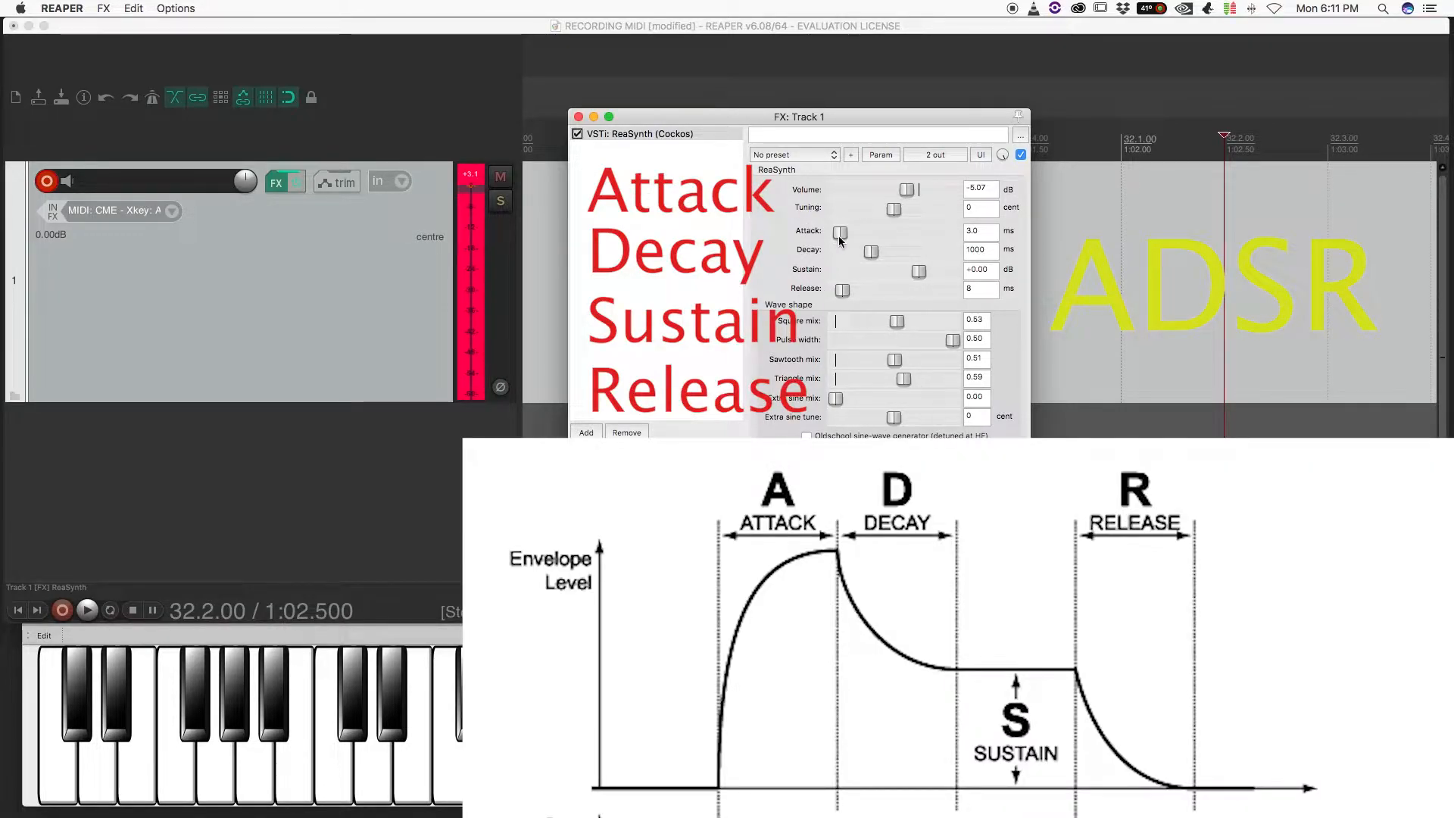
- Shape ReaSynth's envelope with attack 0.9 ms, decay 678 ms, sustain -22.20 dB and release 17 ms
left_click_drag(841, 240, 859, 270)
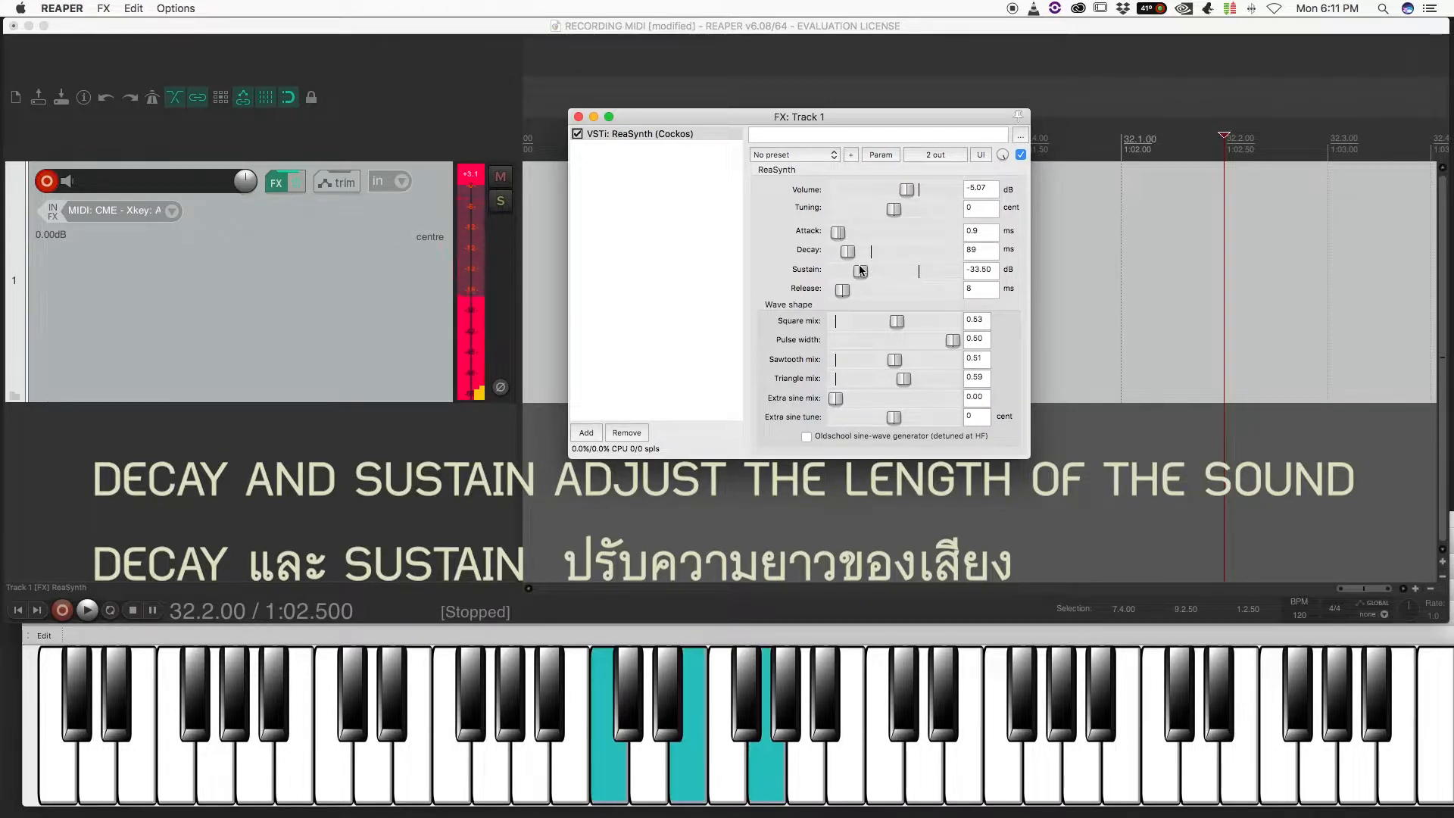
left_click_drag(848, 251, 868, 271)
left_click_drag(855, 250, 897, 293)
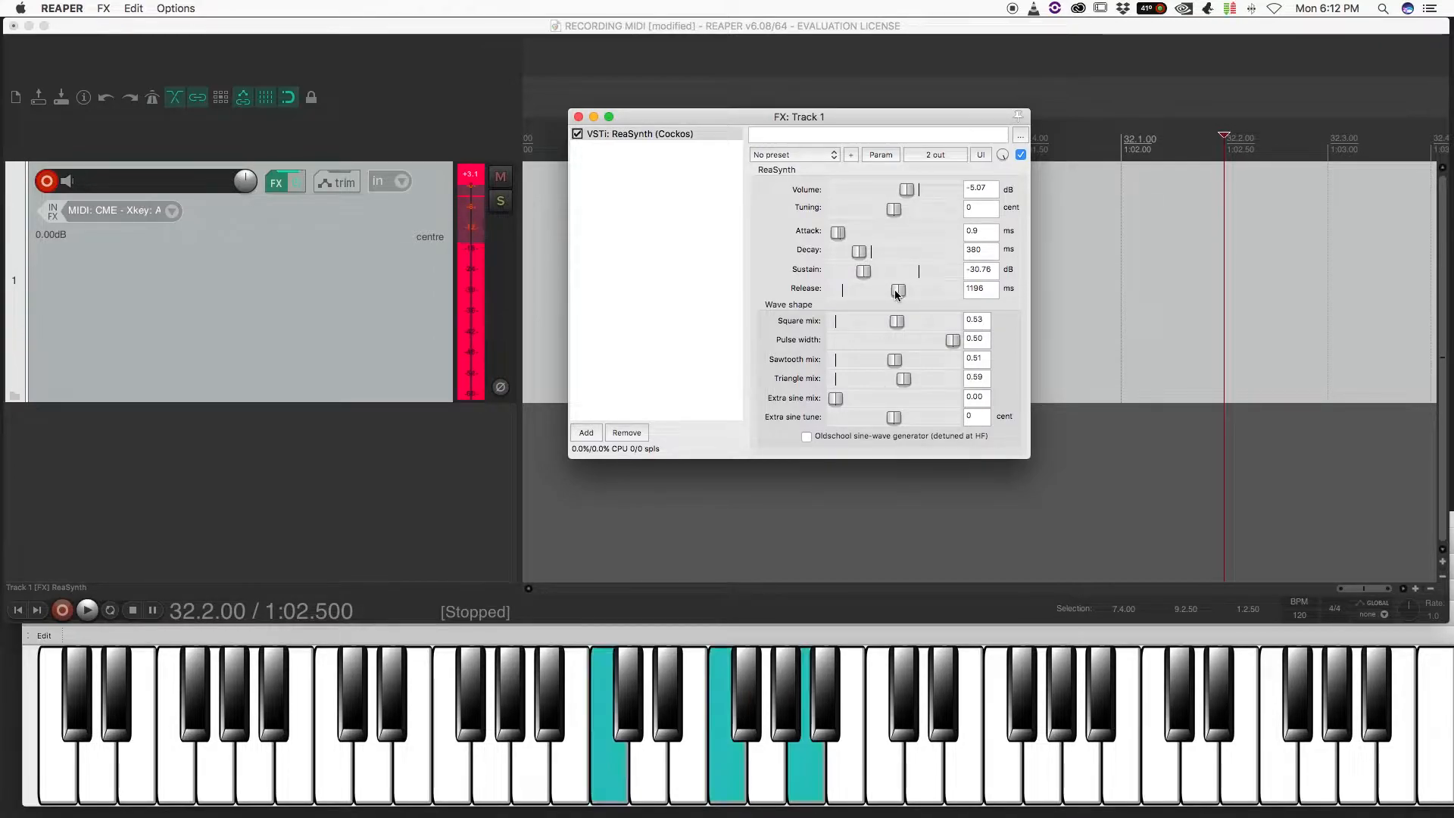
left_click_drag(897, 294, 874, 271)
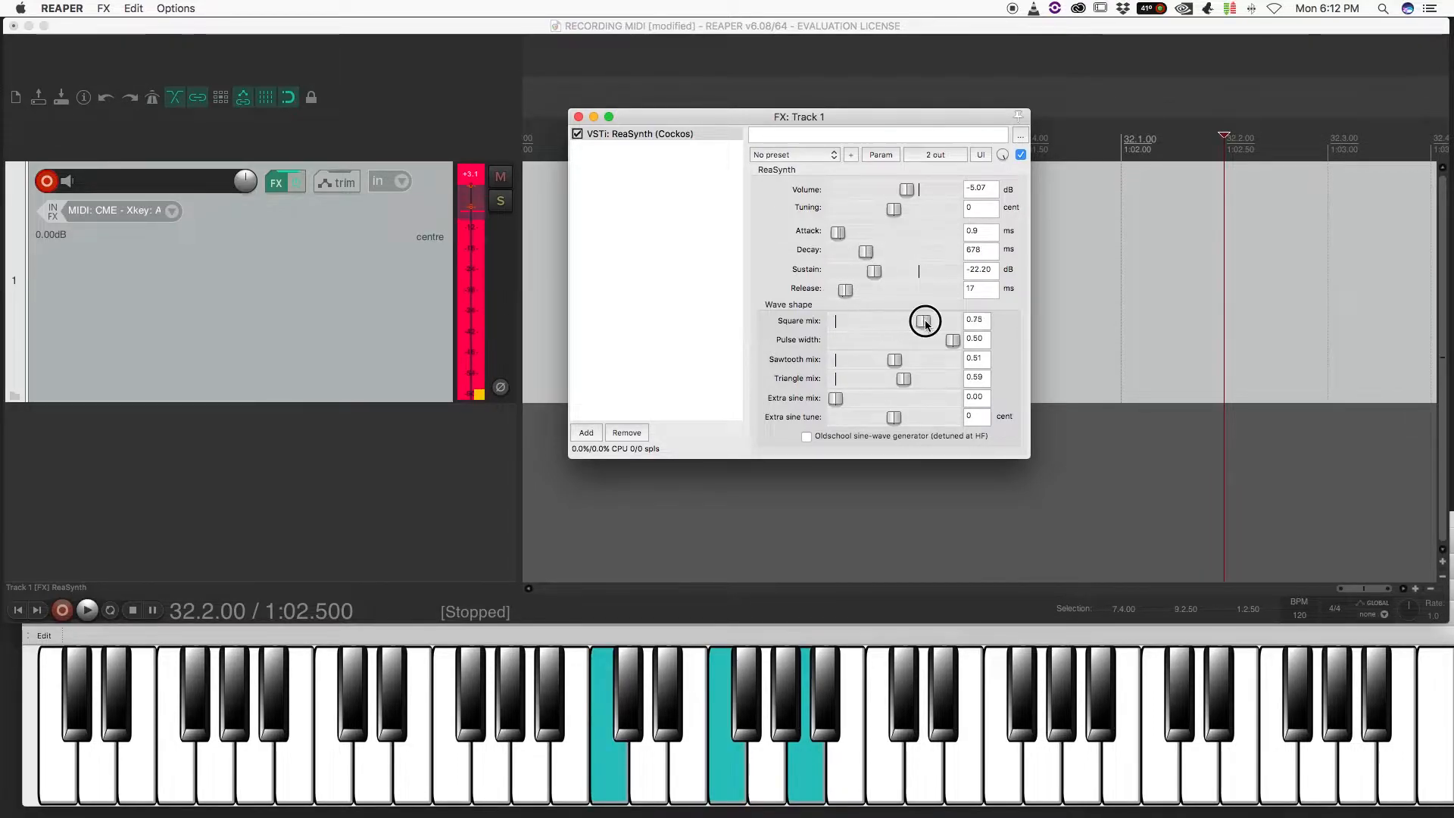
- Set ReaSynth's square mix to 0.40, sawtooth to 0.43, triangle to 0.66 and volume to -2.56 dB, and move its window below the track
mouse_move(902, 328)
left_mouse_down()
mouse_move(848, 333)
mouse_move(921, 379)
mouse_move(903, 323)
mouse_move(883, 322)
left_mouse_up()
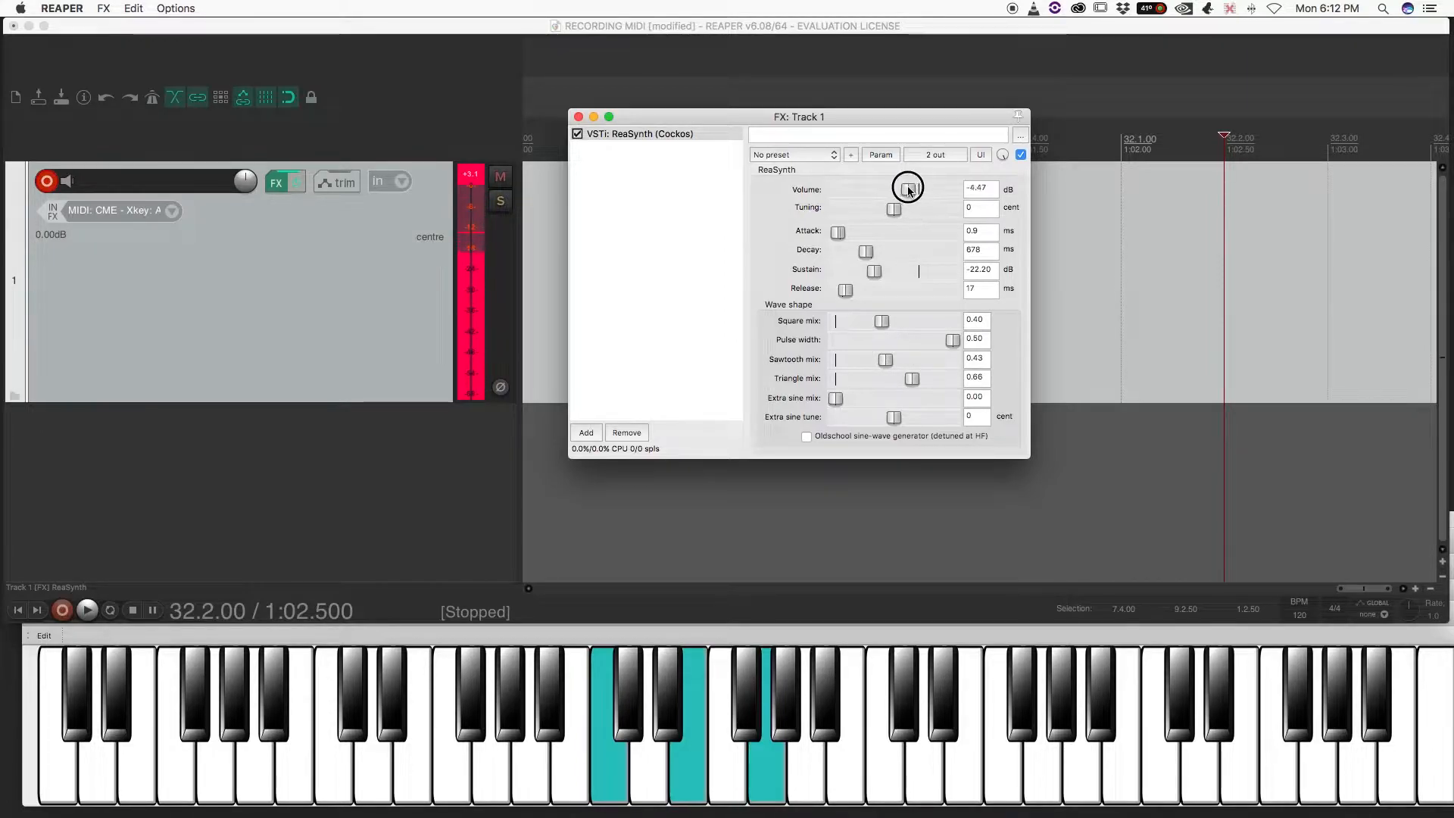
left_click_drag(899, 121, 884, 481)
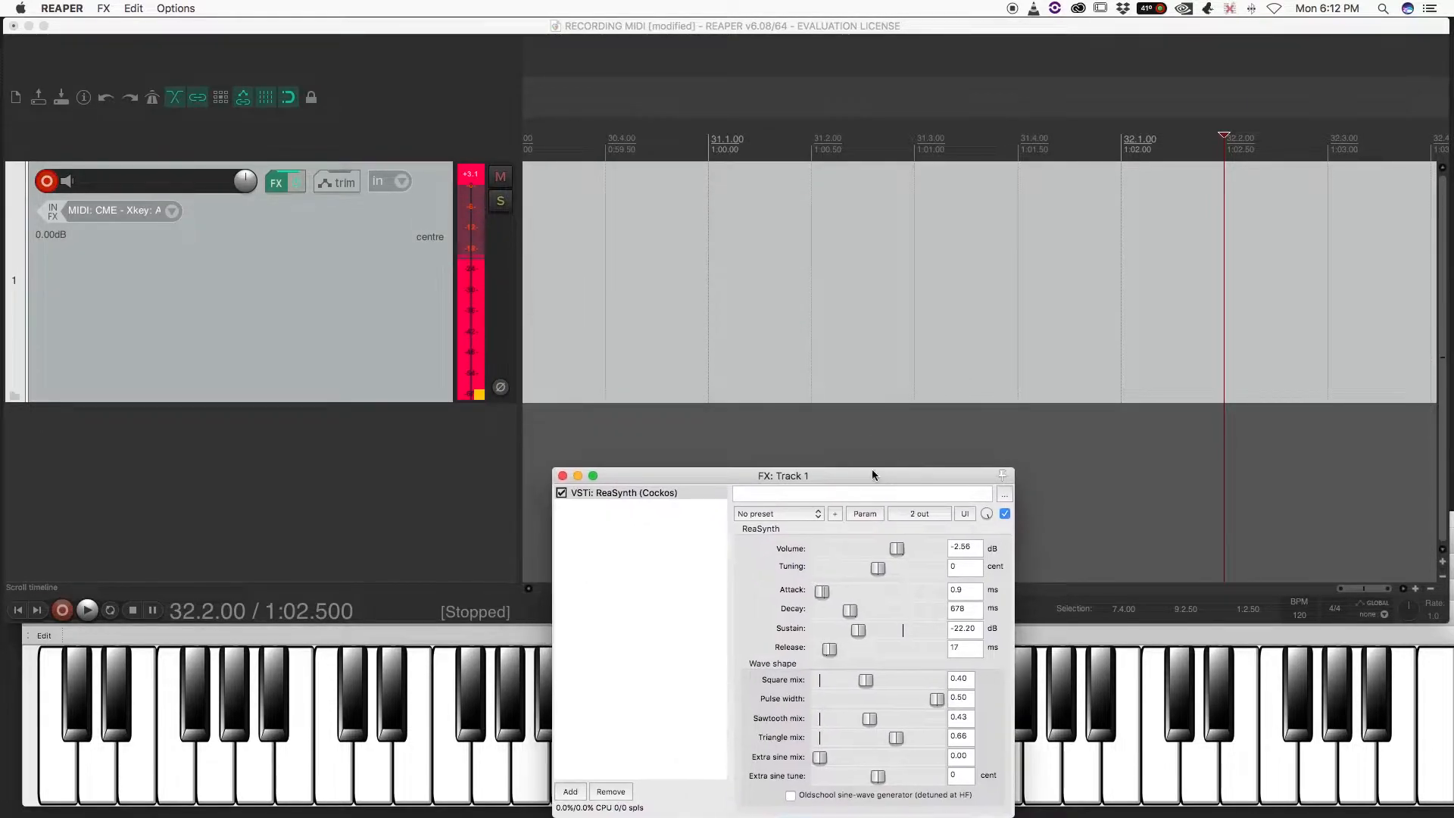
- Place the edit cursor at 1.3.00 near the project start and set the ruler's time unit to Measures.Beats (minimal)
scroll(717, 245, "left", 15)
scroll(717, 246, "up", 2)
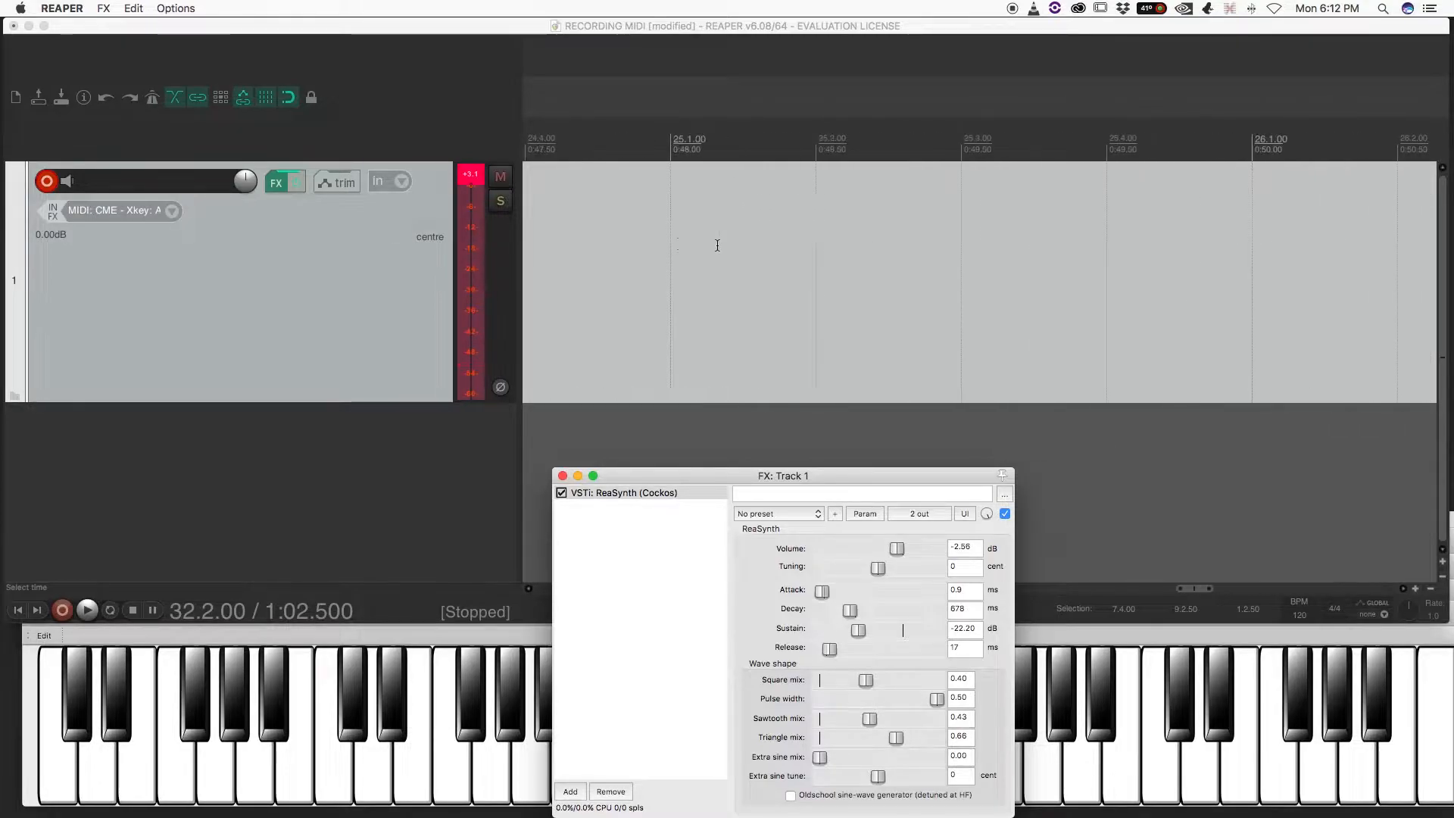
left_click_drag(1143, 588, 452, 611)
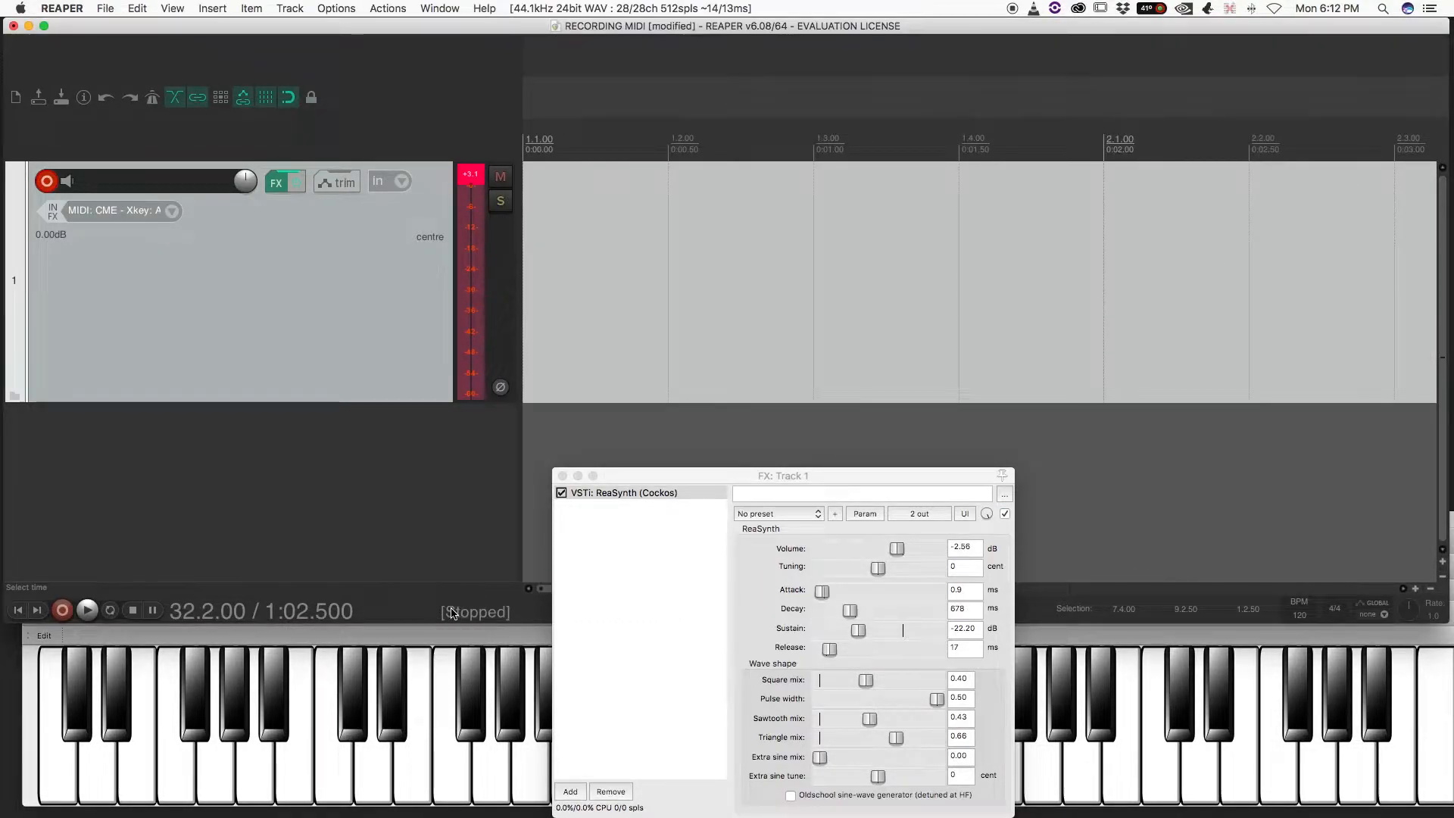
left_click(814, 157)
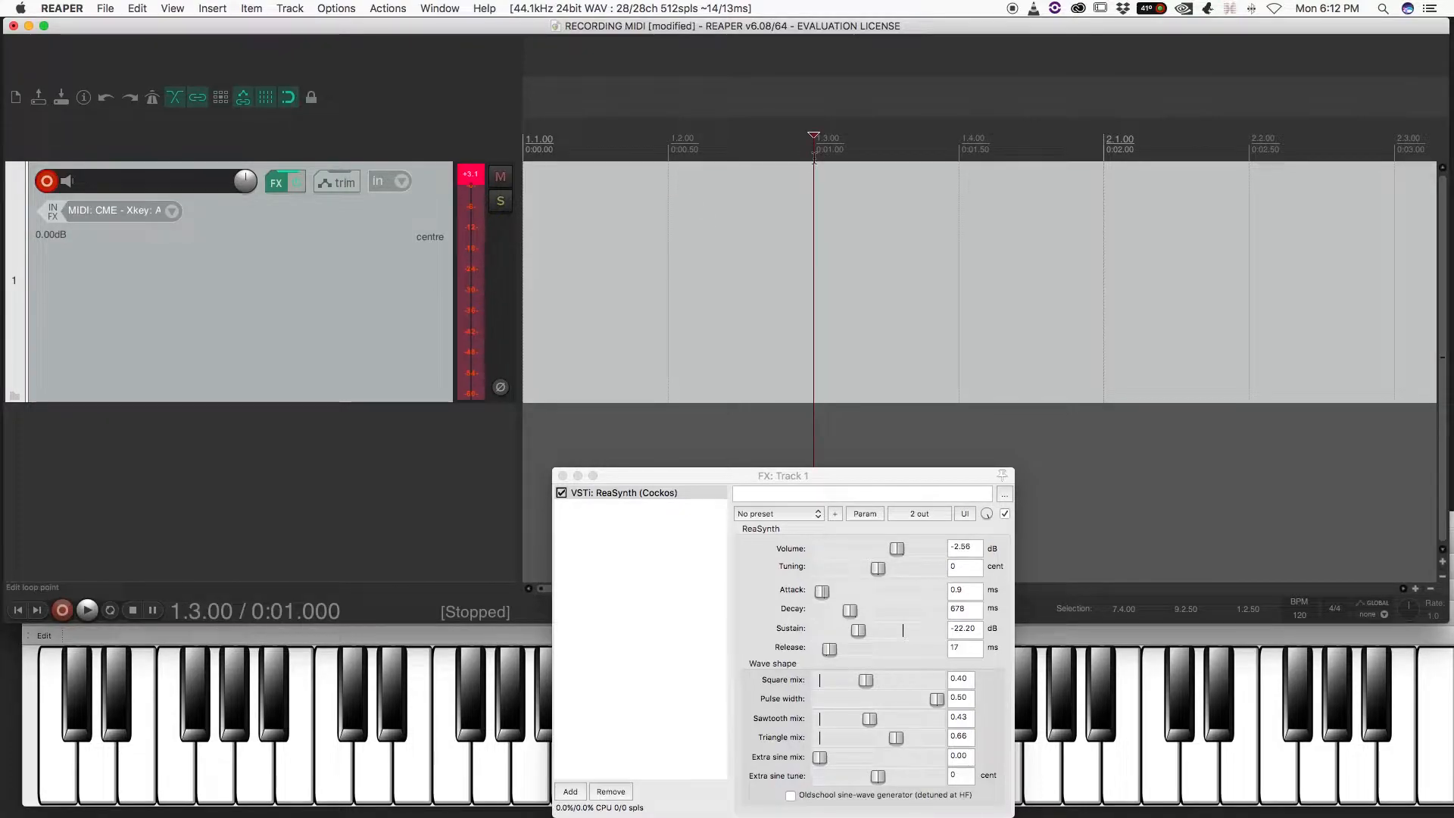
right_click(760, 142)
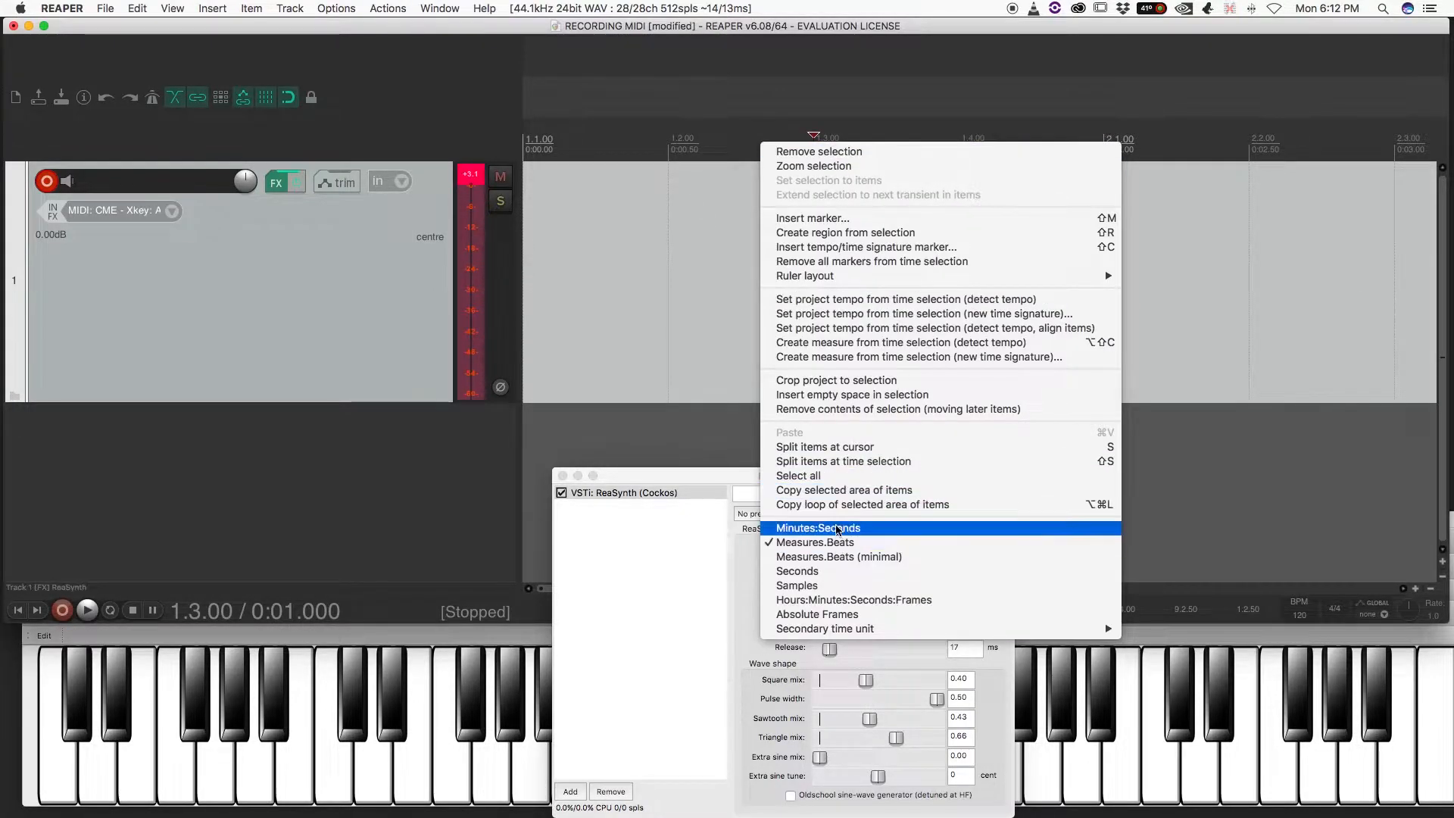
left_click(836, 558)
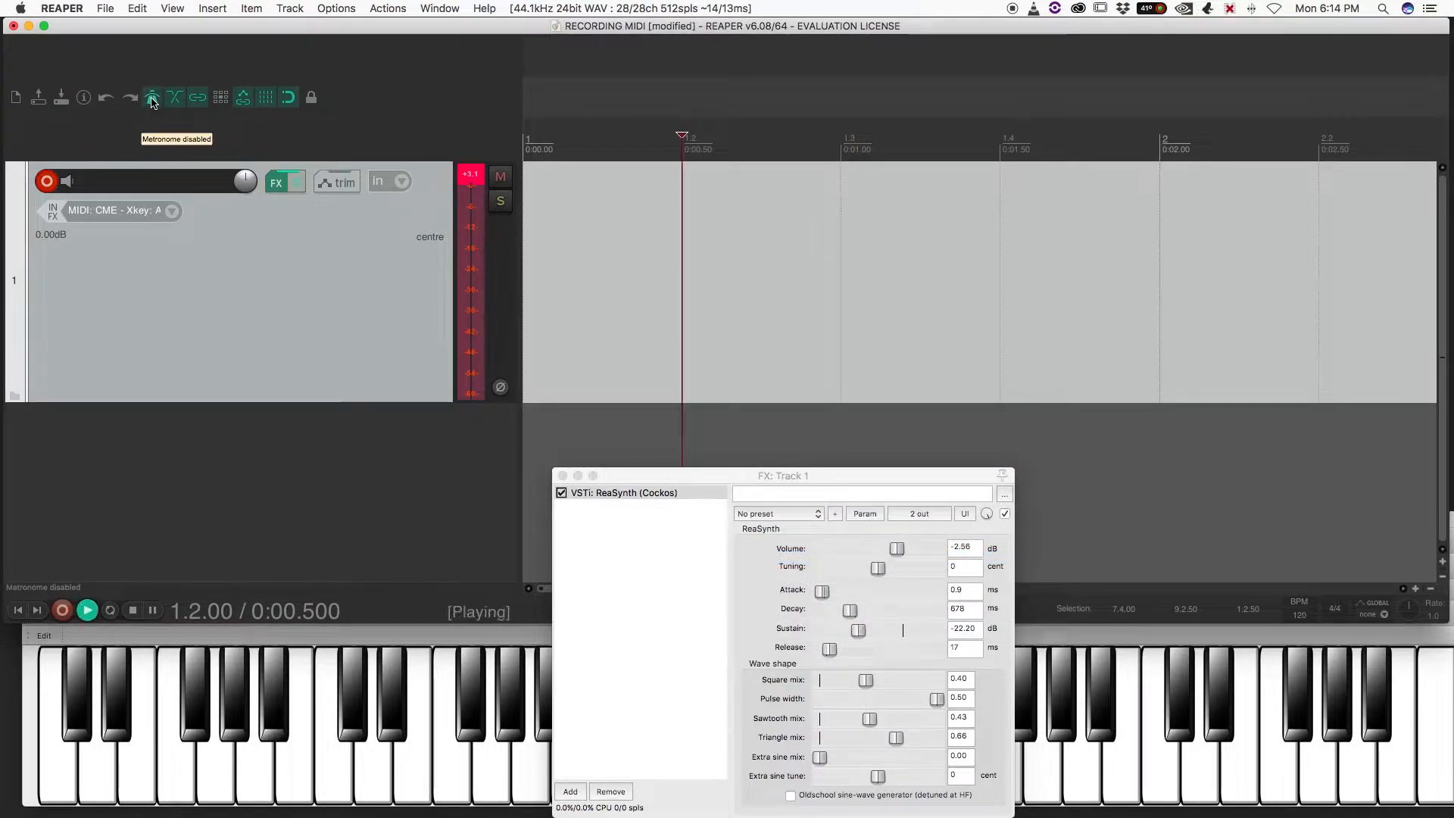
- Set the metronome's primary beat volume to +3.27 dB and secondary beat gain to -8.70 dB, and enable count-in before recording
right_click(152, 98)
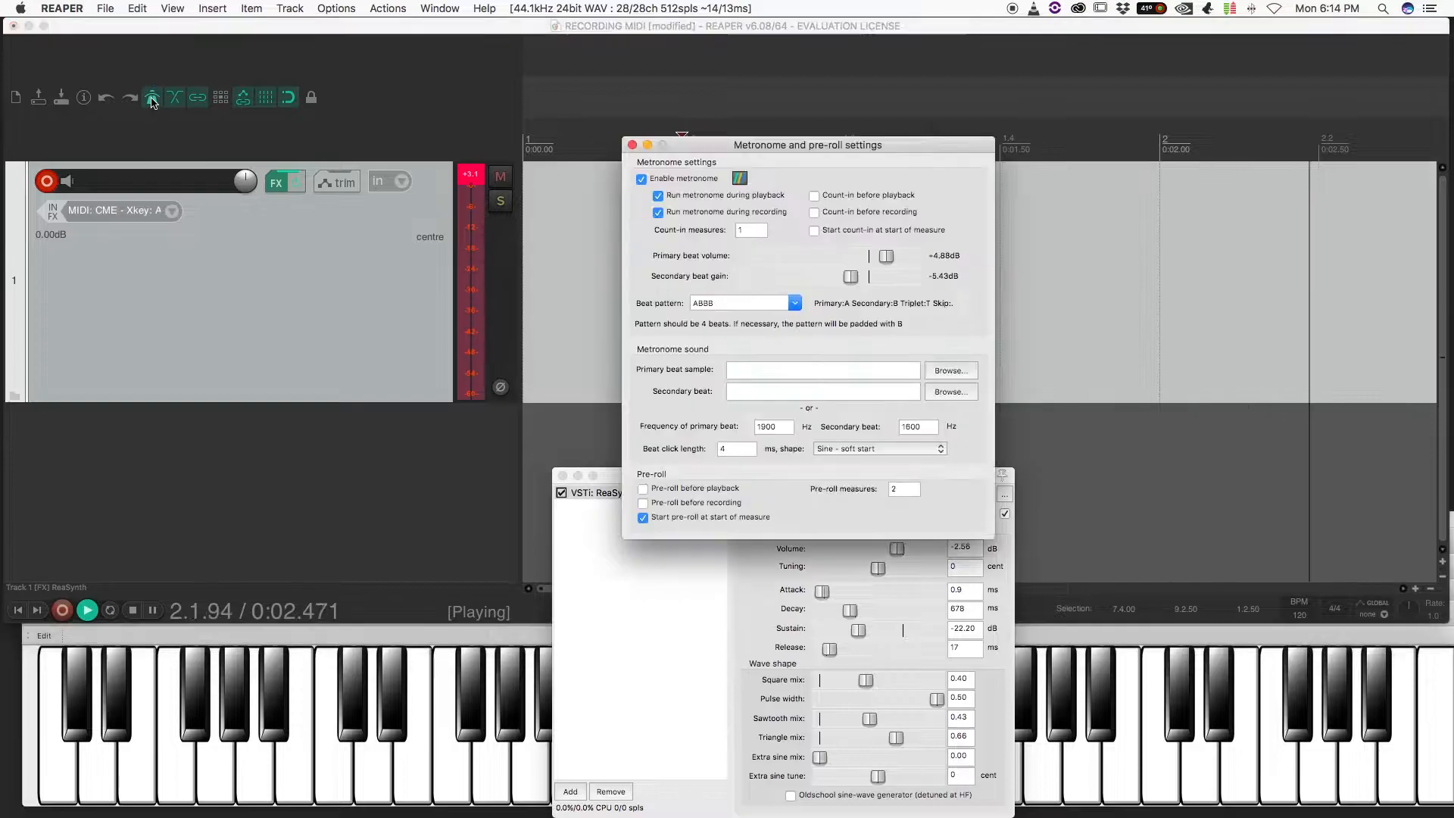
mouse_move(885, 257)
left_mouse_down()
mouse_move(854, 275)
mouse_move(881, 261)
left_mouse_up()
left_click(845, 284)
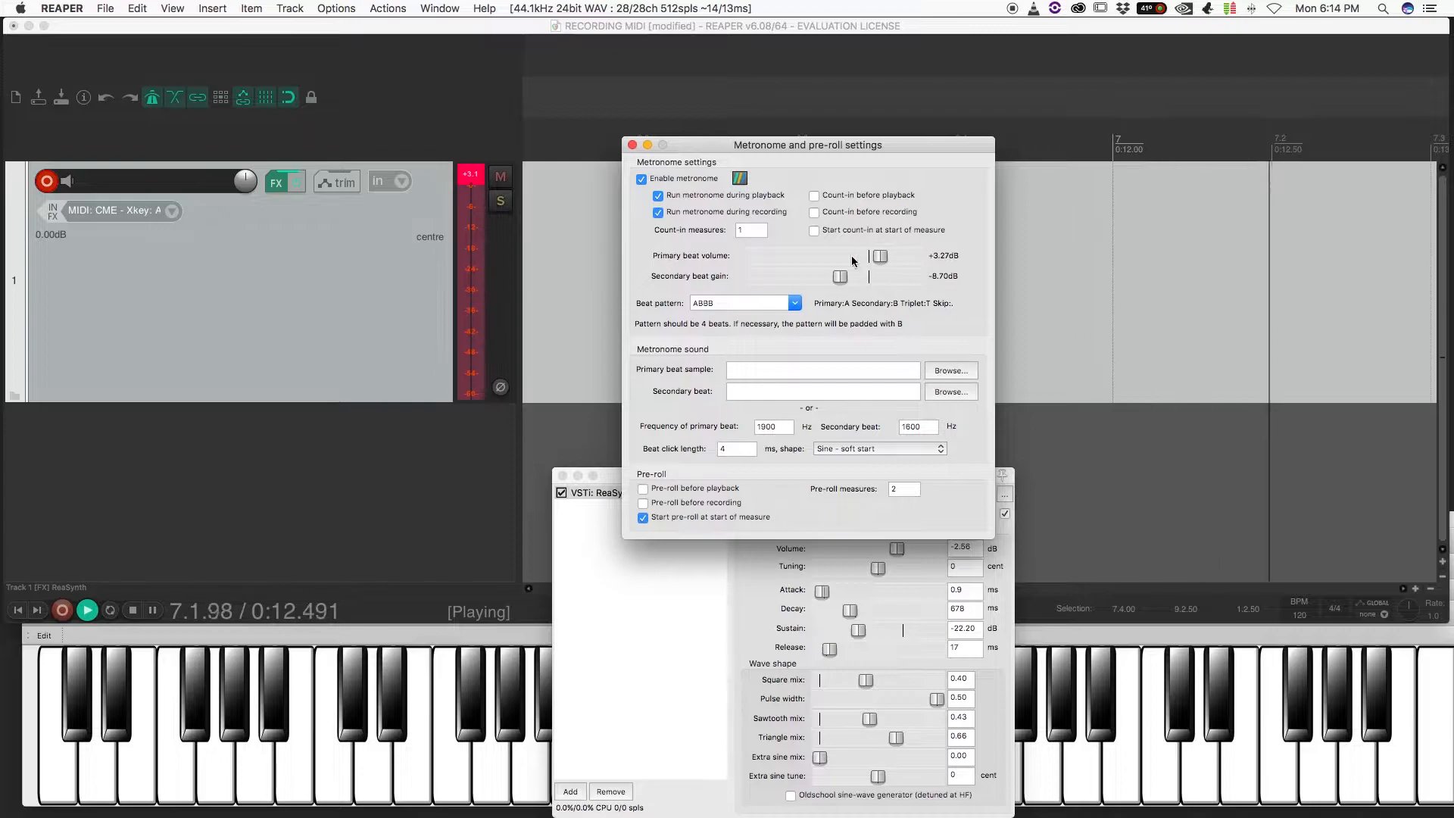
left_click(814, 212)
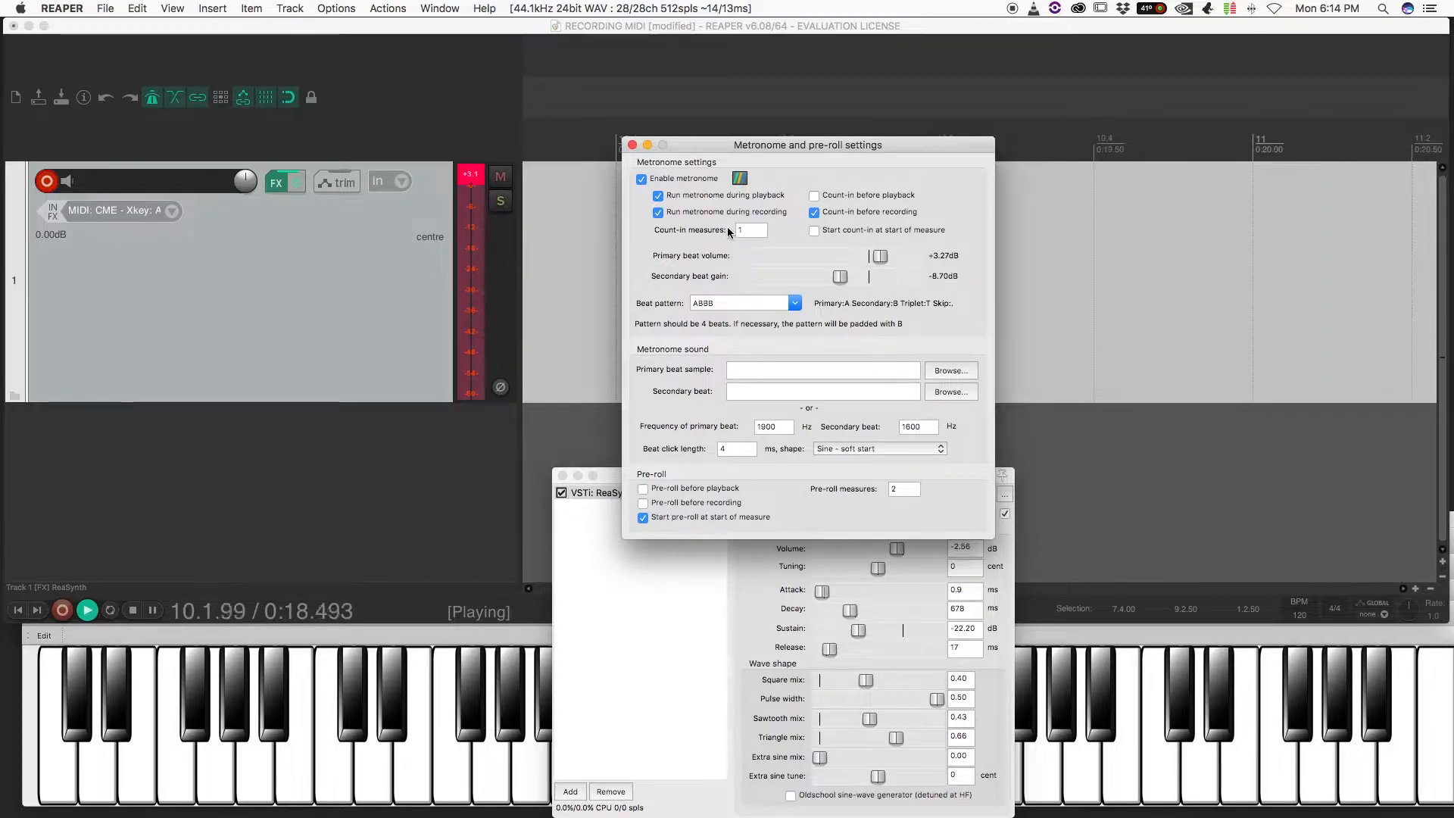
left_click(575, 222)
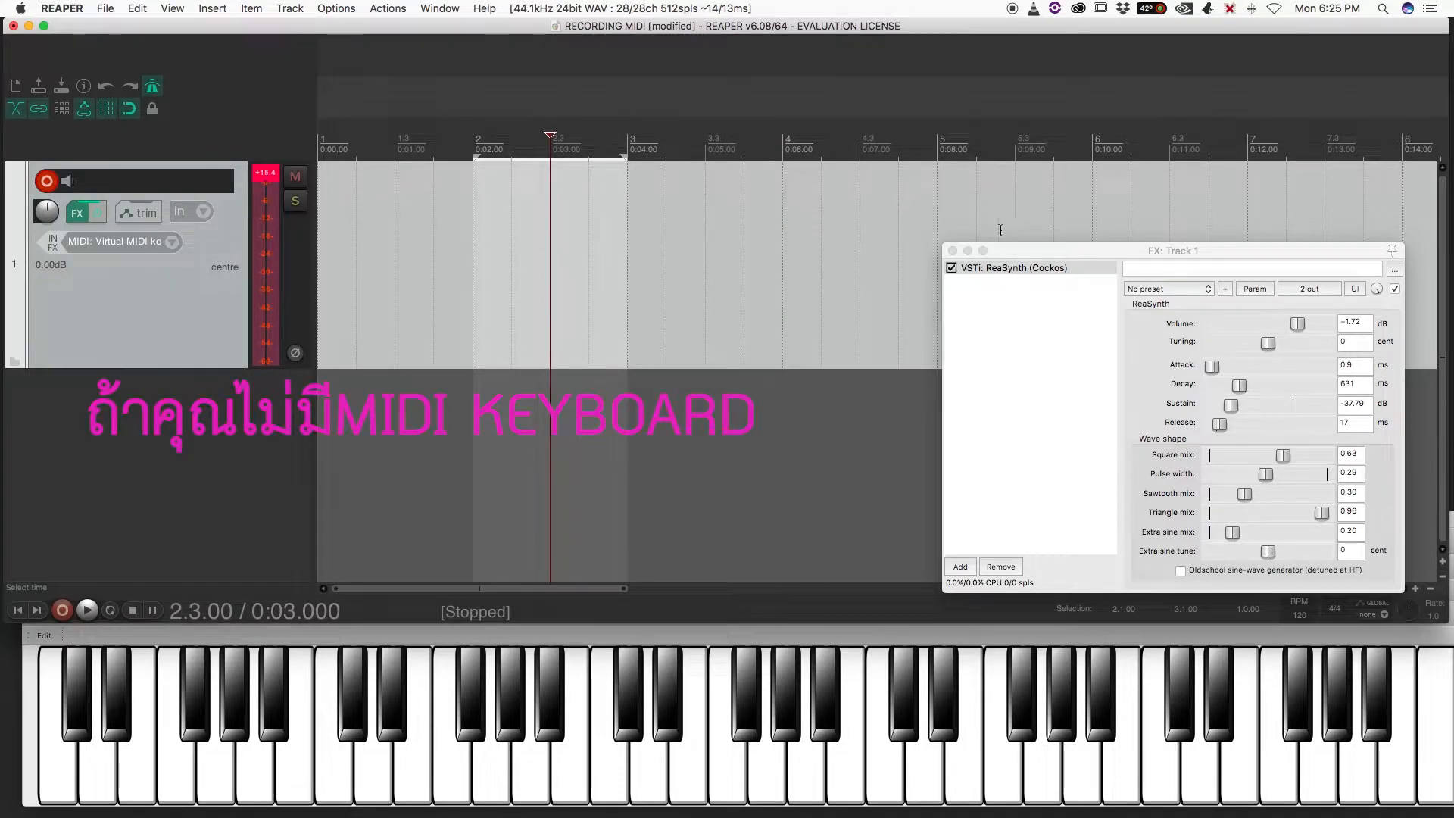
- Move the ReaSynth window up and left over the arrange area and open the Virtual MIDI keyboard
left_click_drag(1028, 256, 916, 209)
left_click(286, 38)
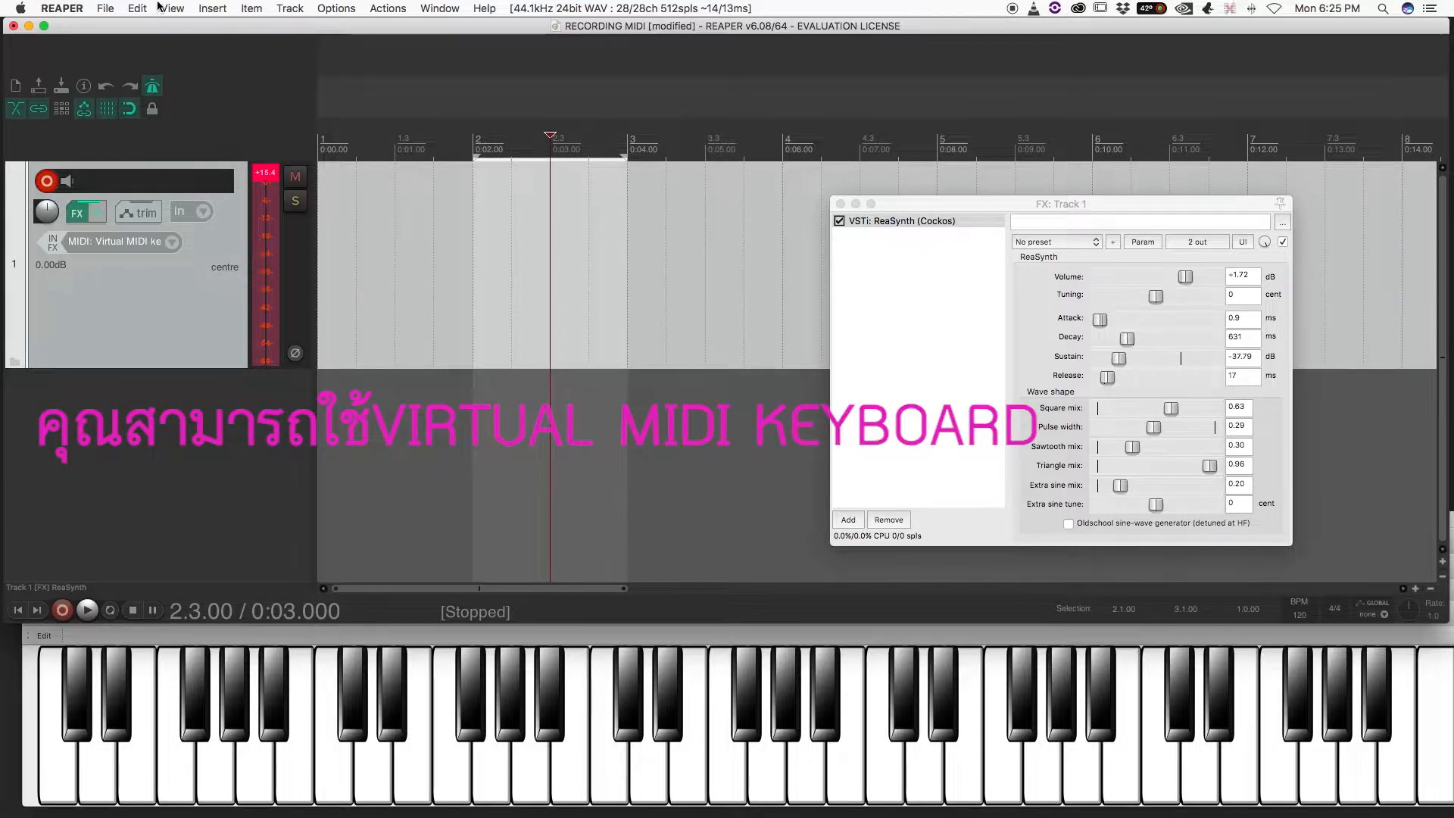
left_click(170, 8)
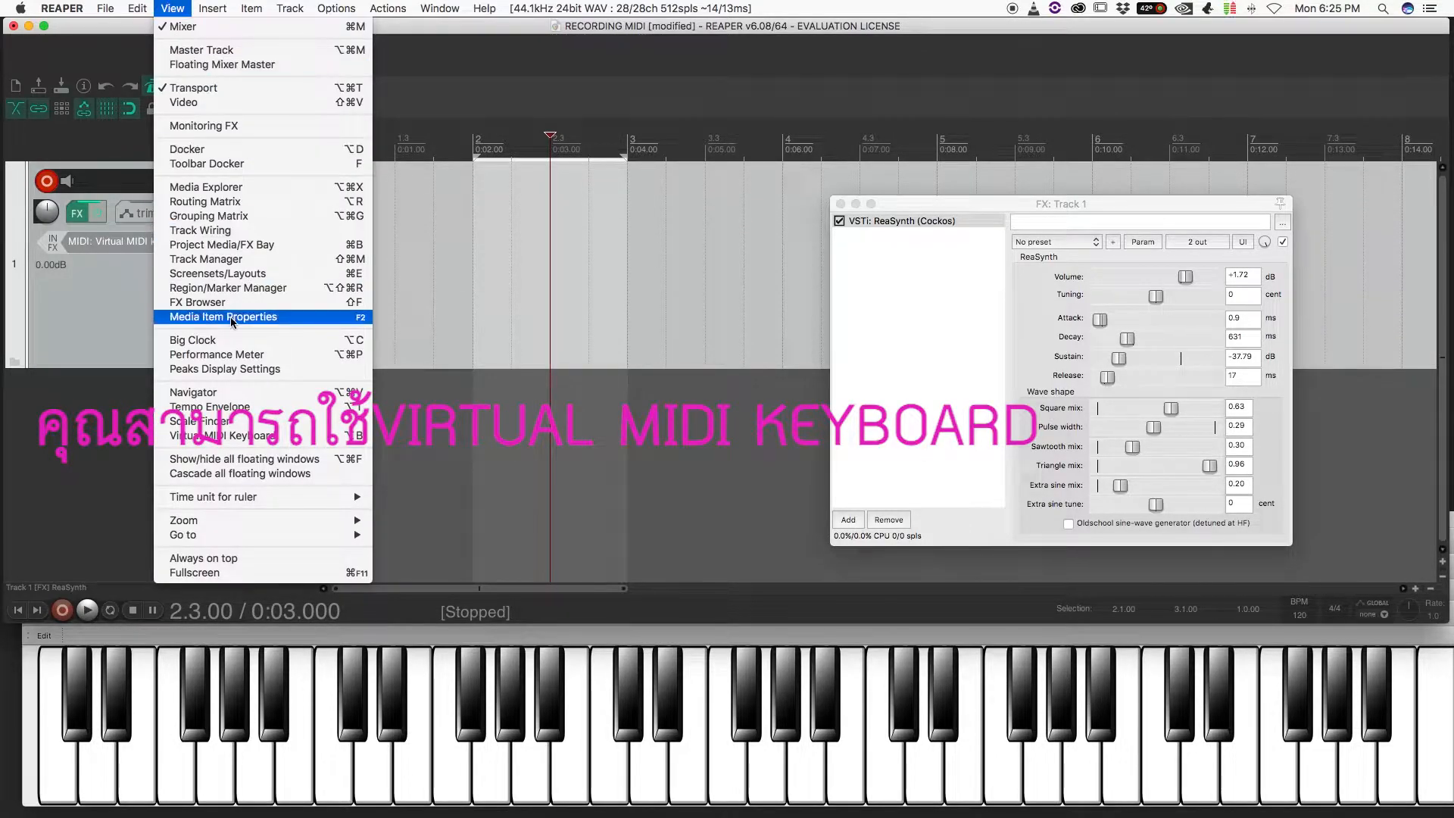
left_click(242, 437)
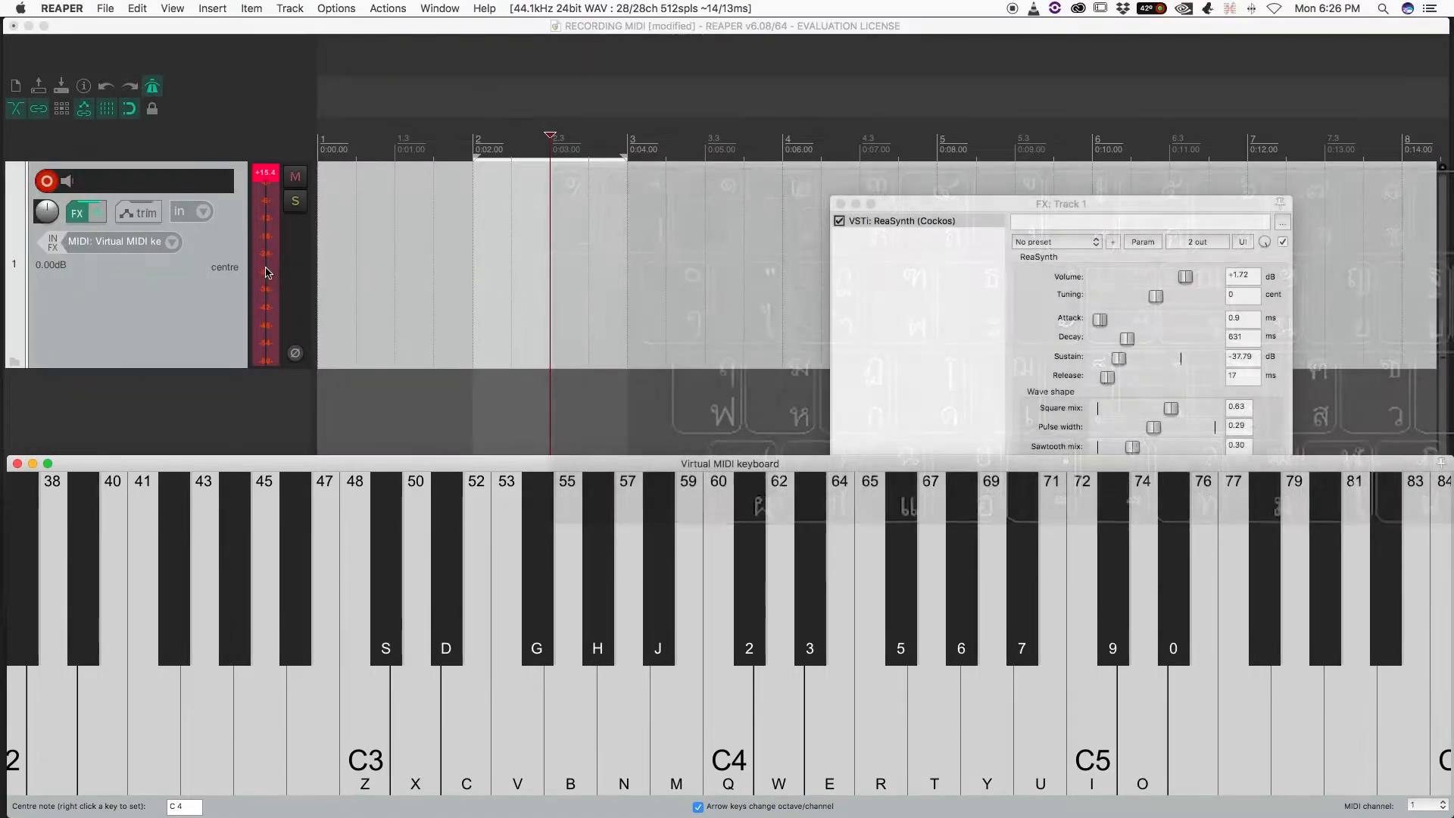
- Set track 1's MIDI input to Virtual MIDI keyboard on All Channels
left_click(261, 267)
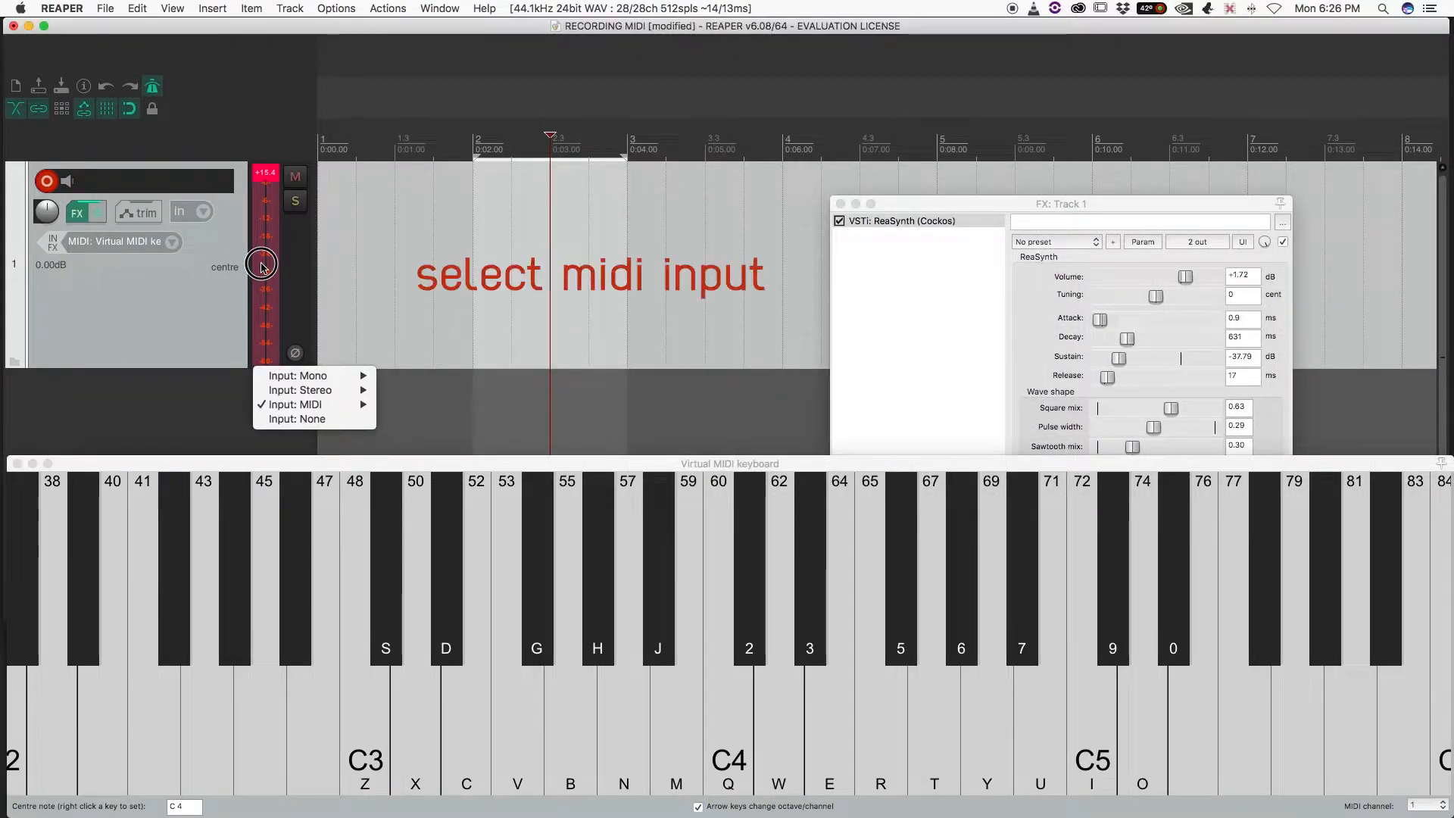
mouse_move(279, 403)
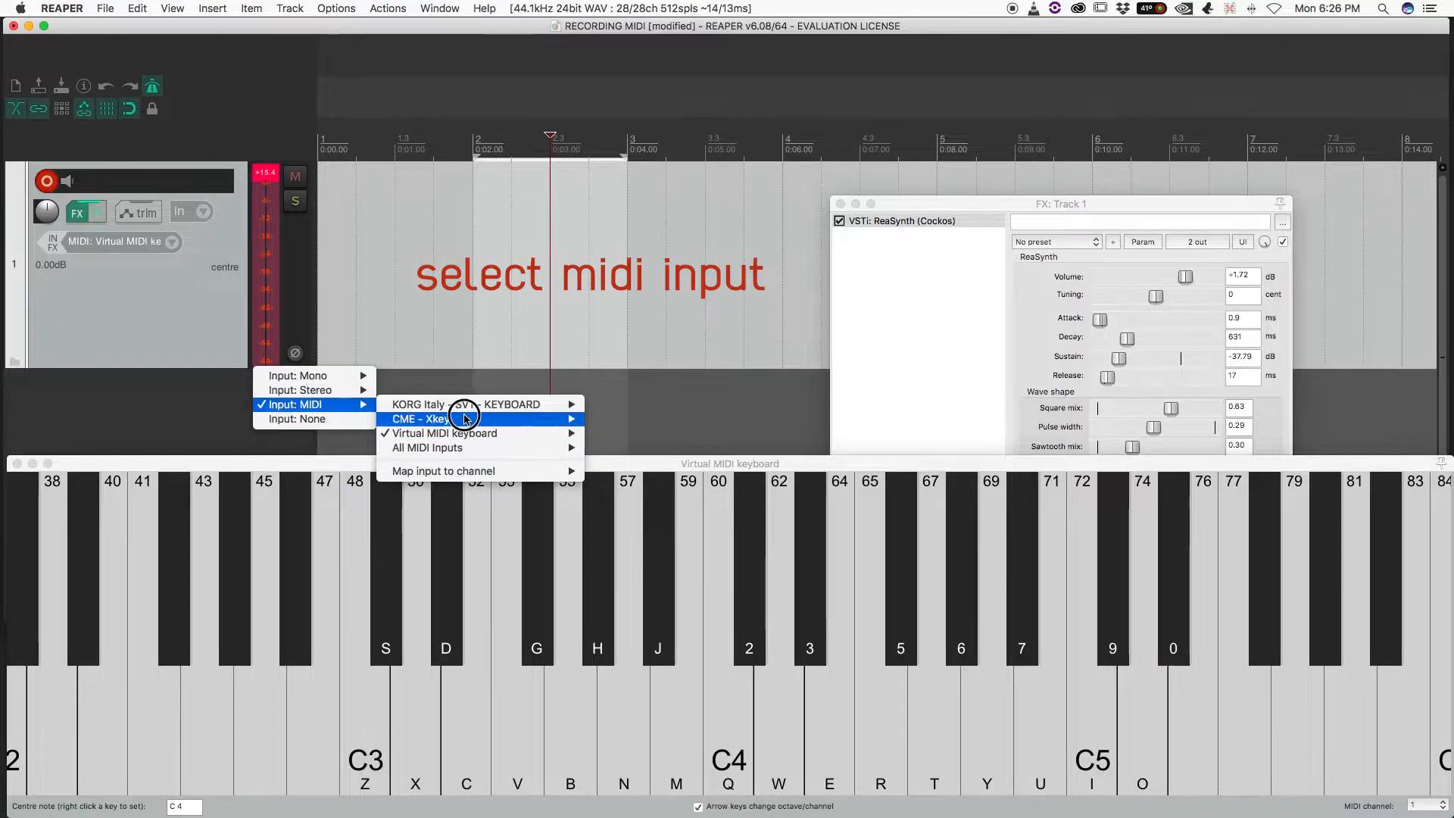
mouse_move(455, 438)
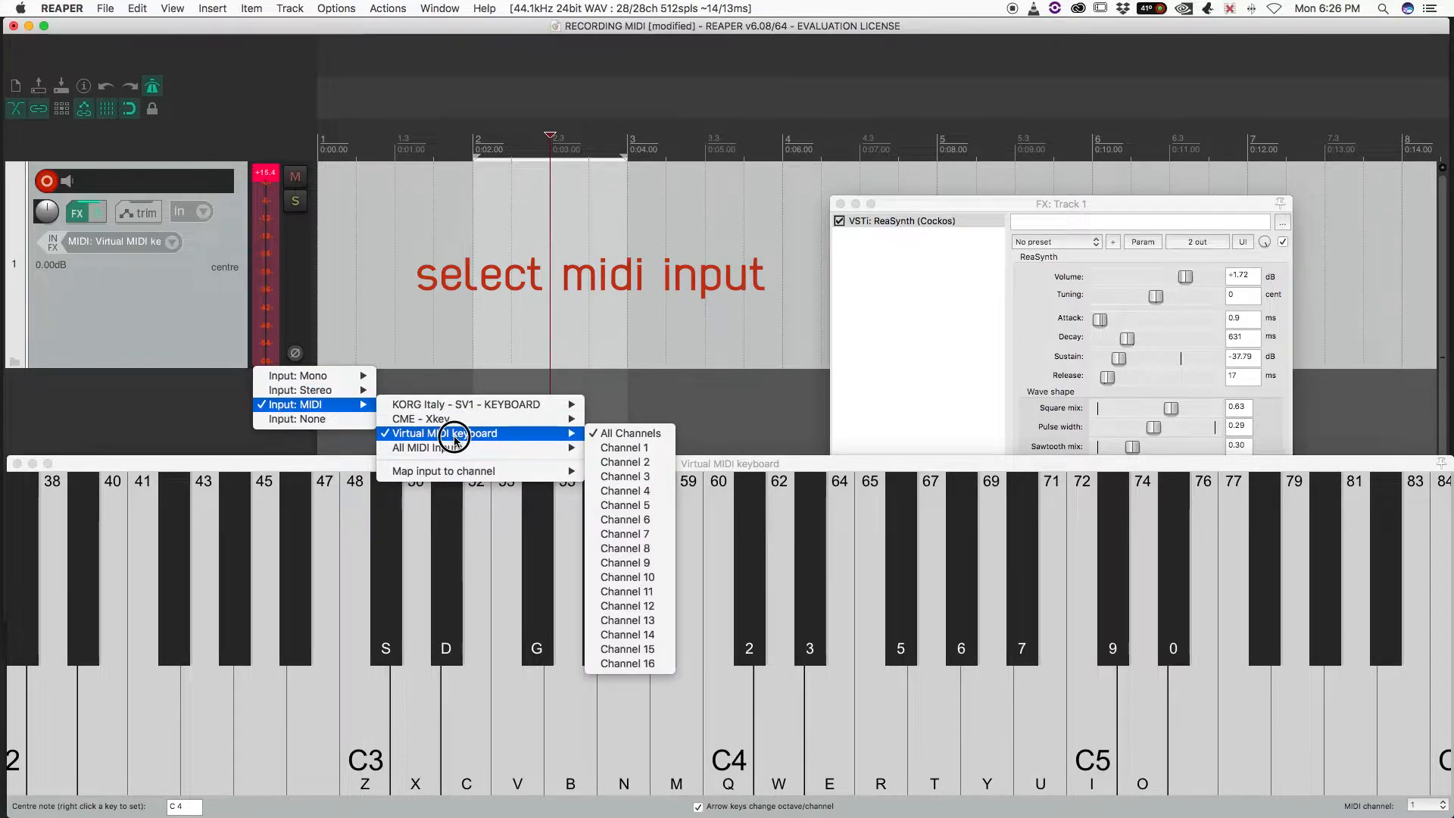
left_click(609, 438)
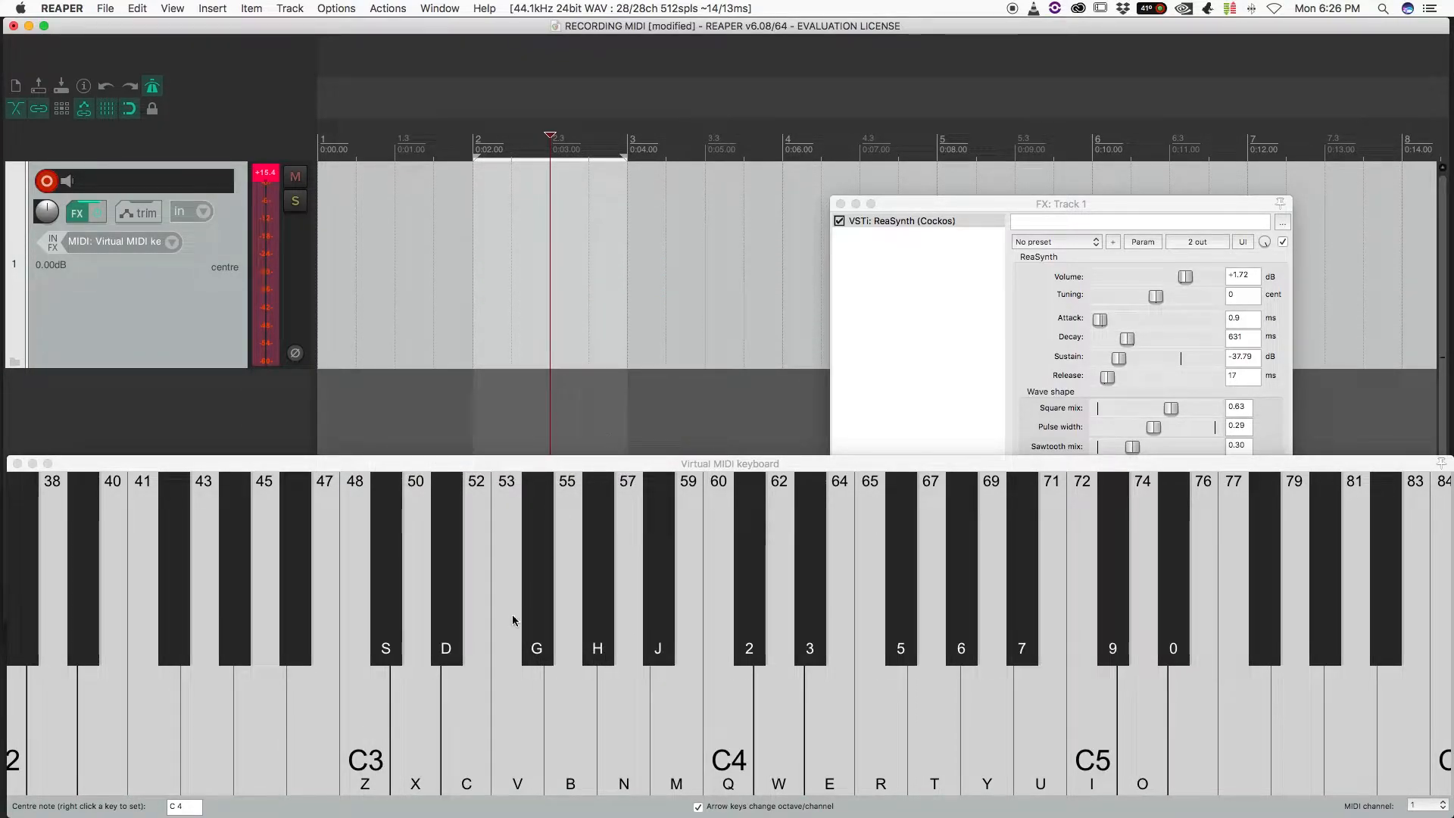
- Give the Virtual MIDI keyboard focus and play the single notes C3, D3, E3 and F3 in turn
left_click(422, 475)
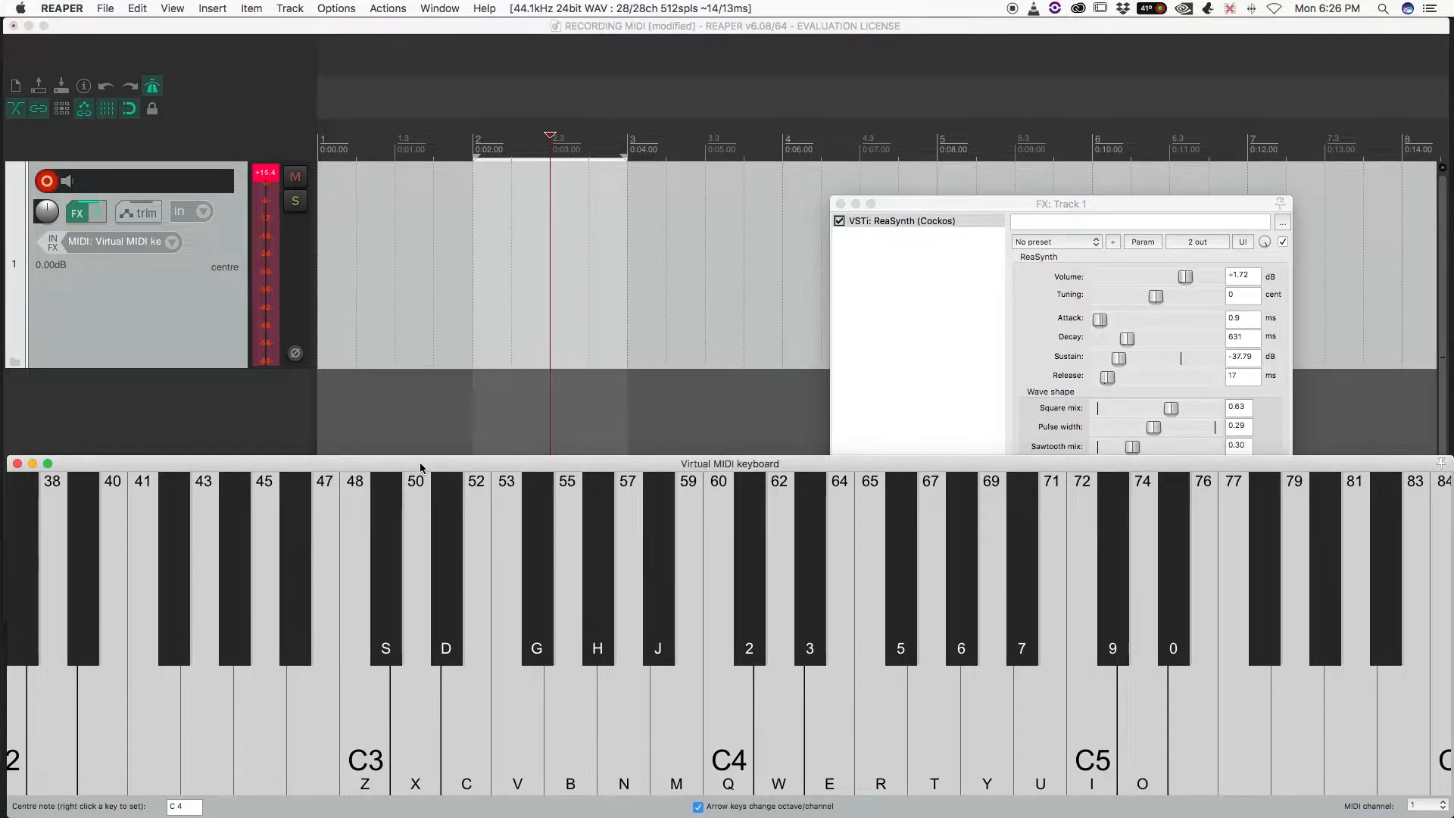
mouse_move(449, 465)
left_mouse_down()
mouse_move(452, 426)
mouse_move(449, 465)
left_mouse_up()
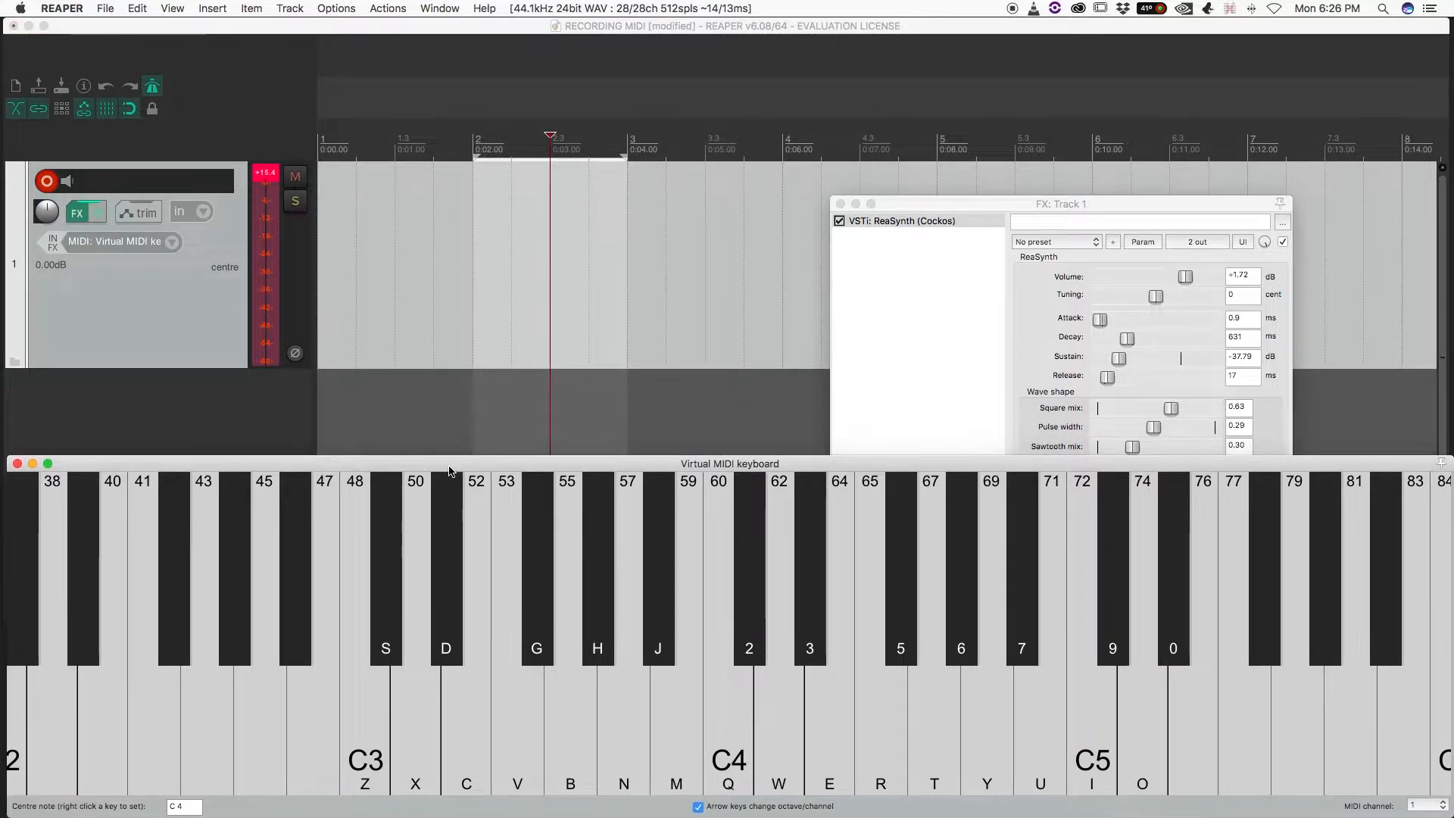
key("z")
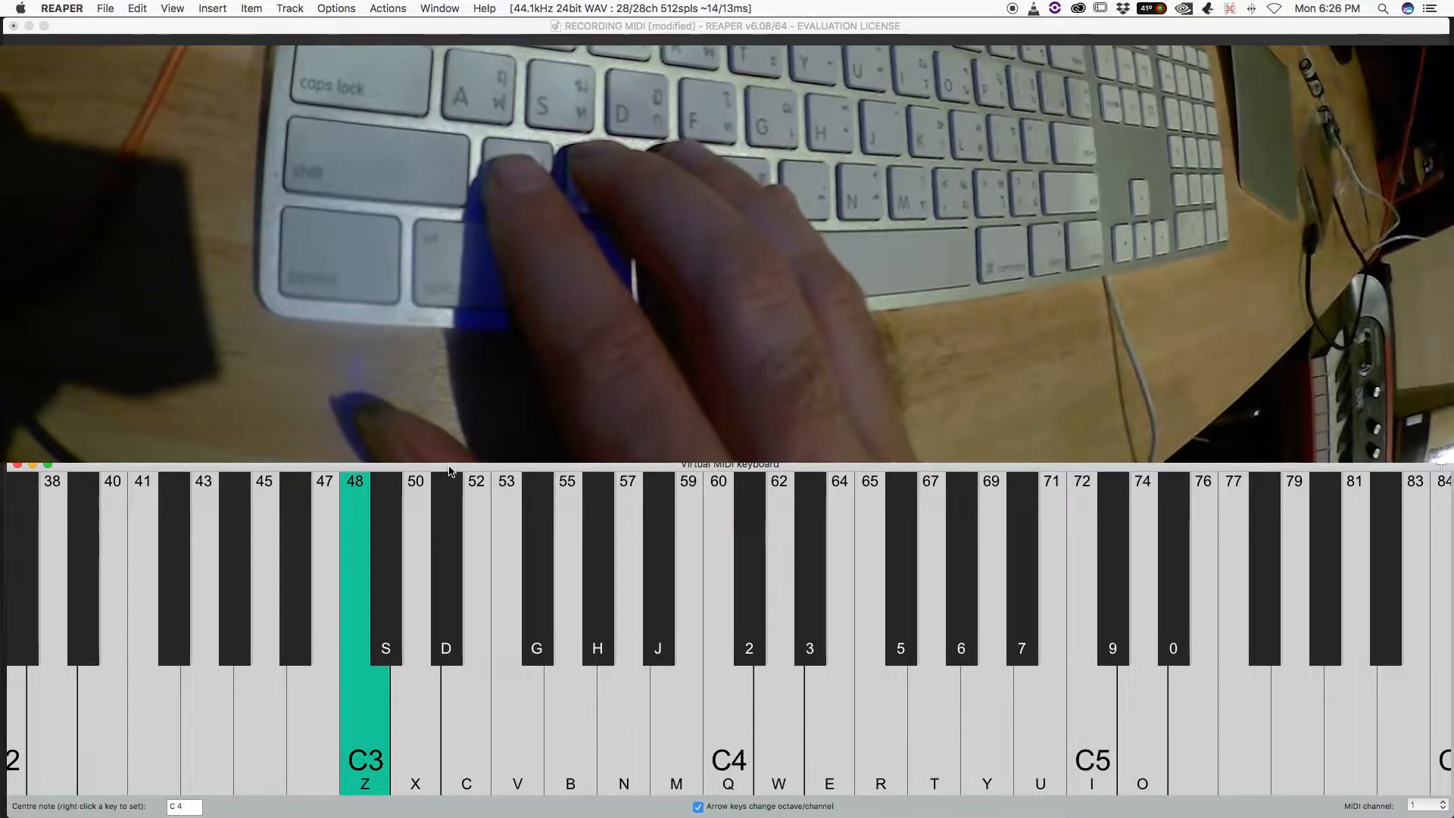
key("x")
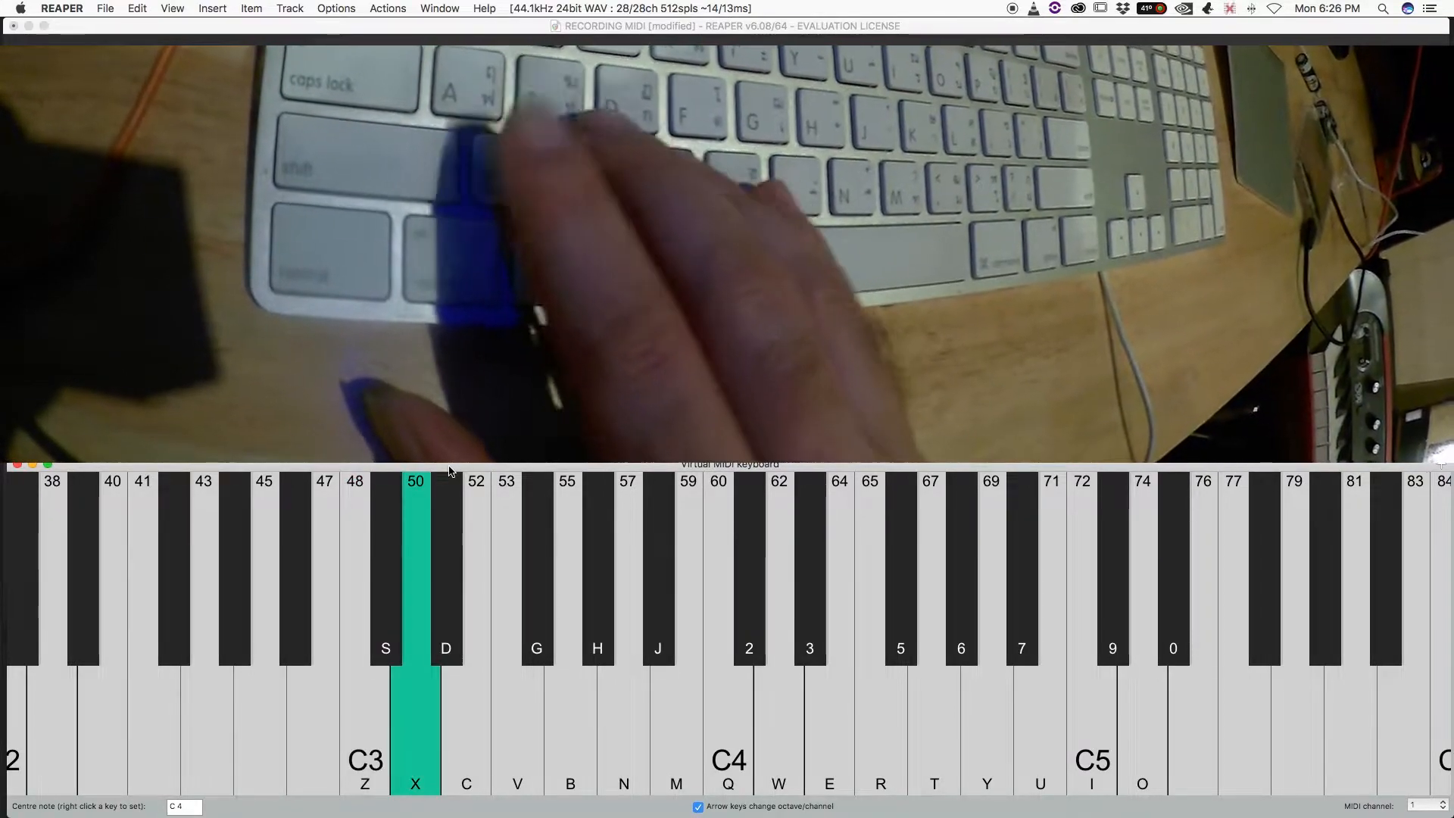
key("c")
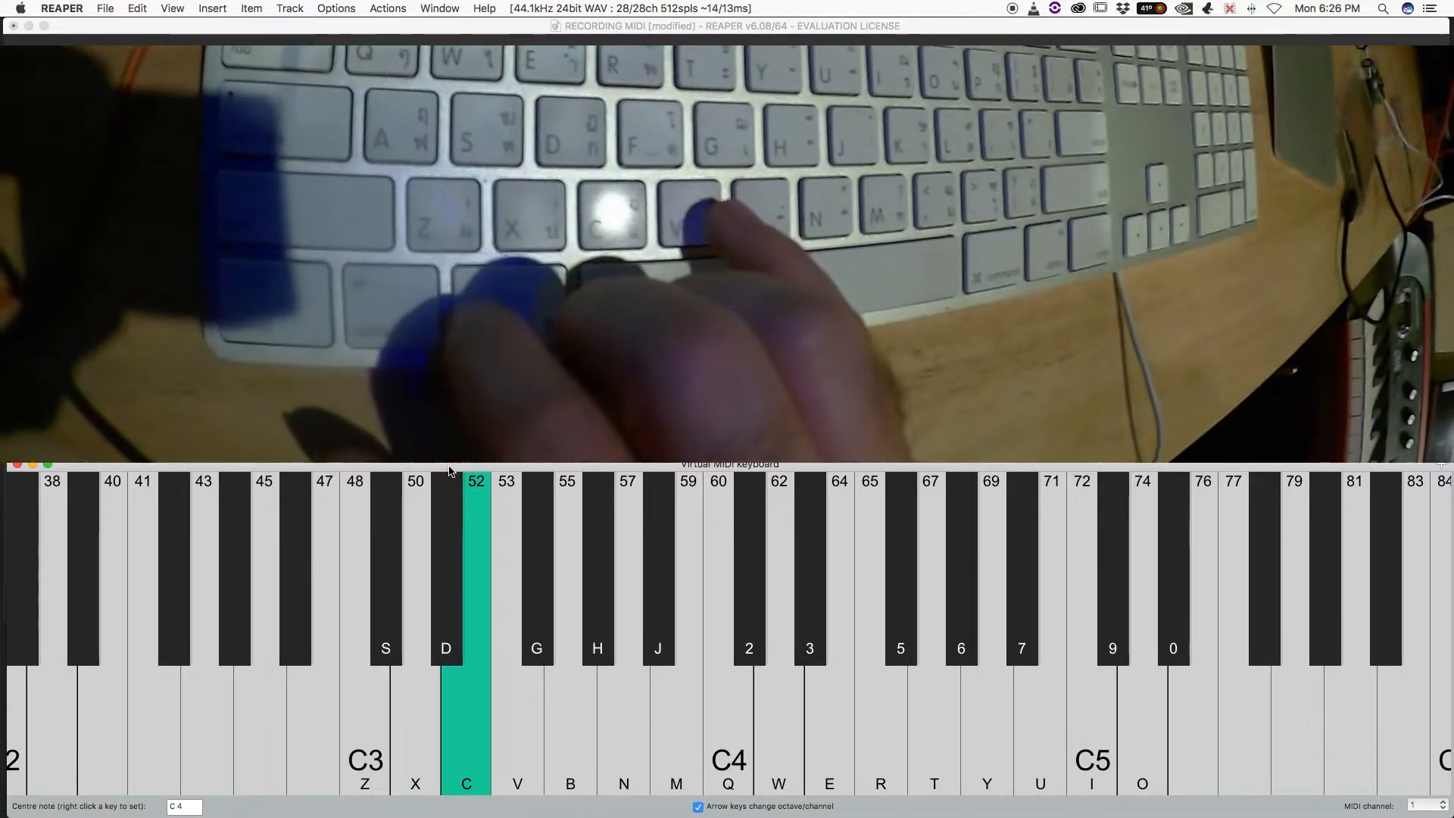
key("v")
- Audition ReaSynth by playing a series of chords between C3 and C4, including C minor, C major, D minor and E minor
key("z")
key("d")
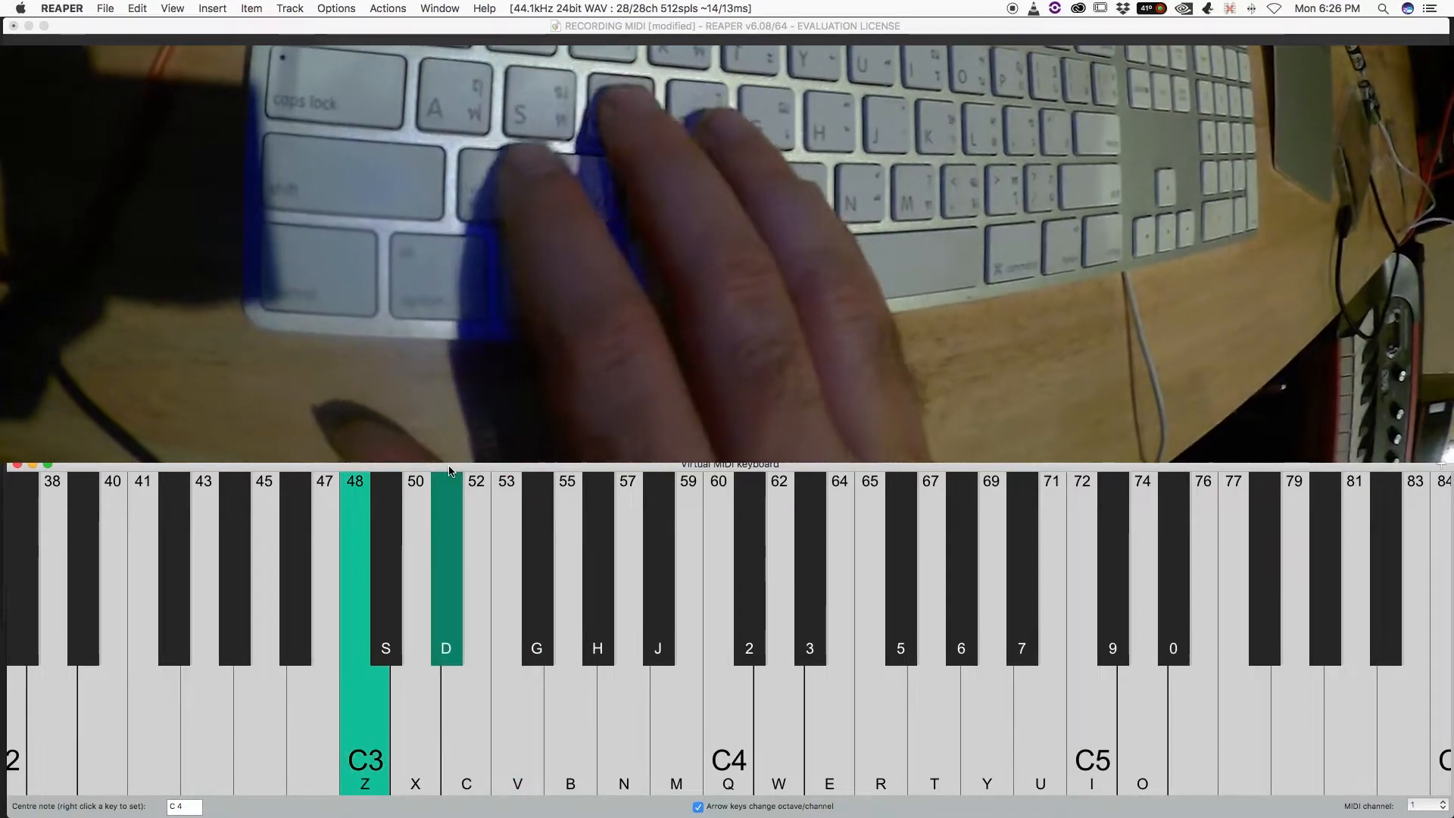
key("d")
key("b")
key("z")
key("d")
key("b")
key("z")
key("d")
key("b")
key("x")
key("v")
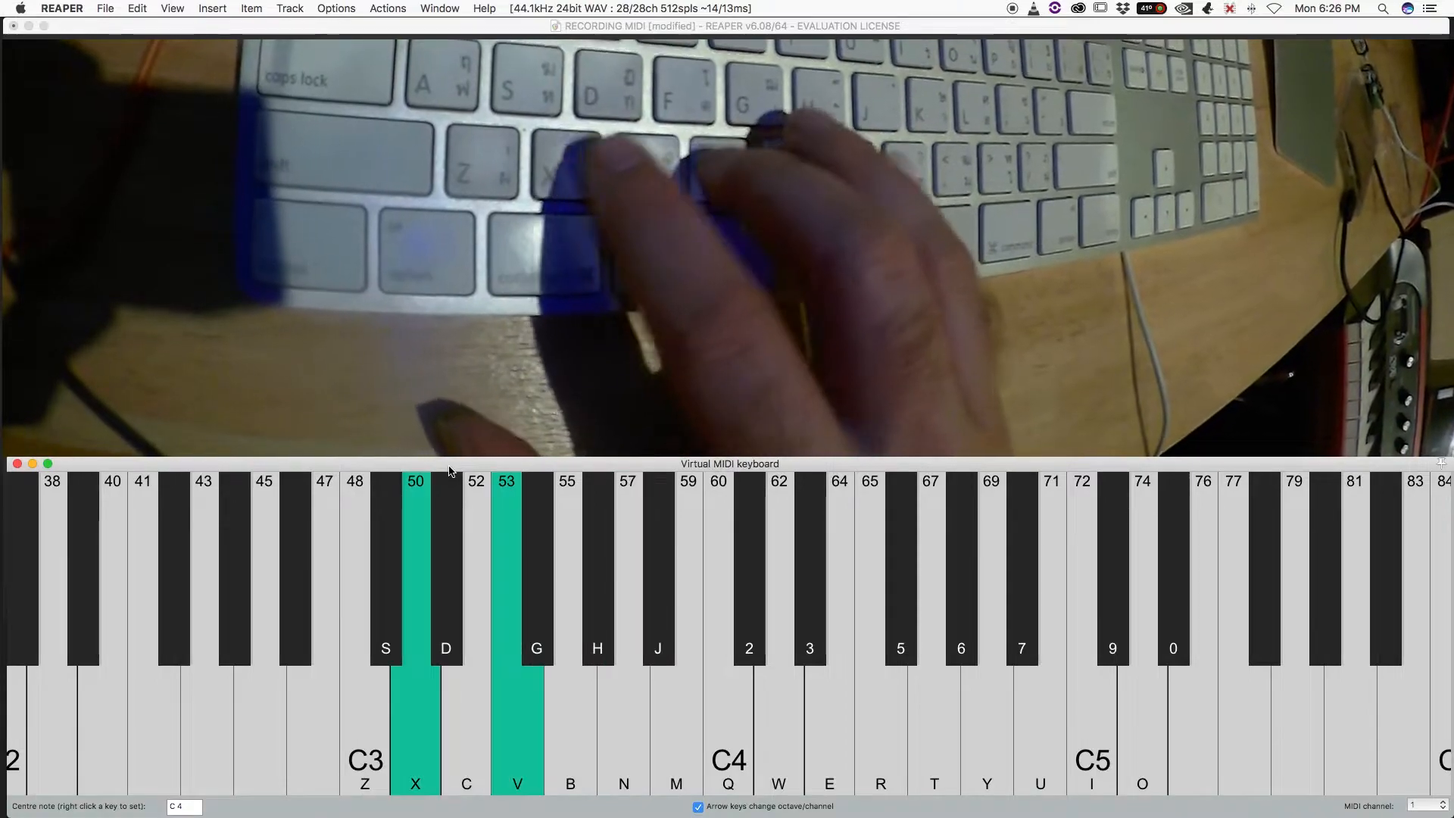
key("g")
key("g")
key("b")
key("m")
key("z")
key("c")
key("z")
key("c")
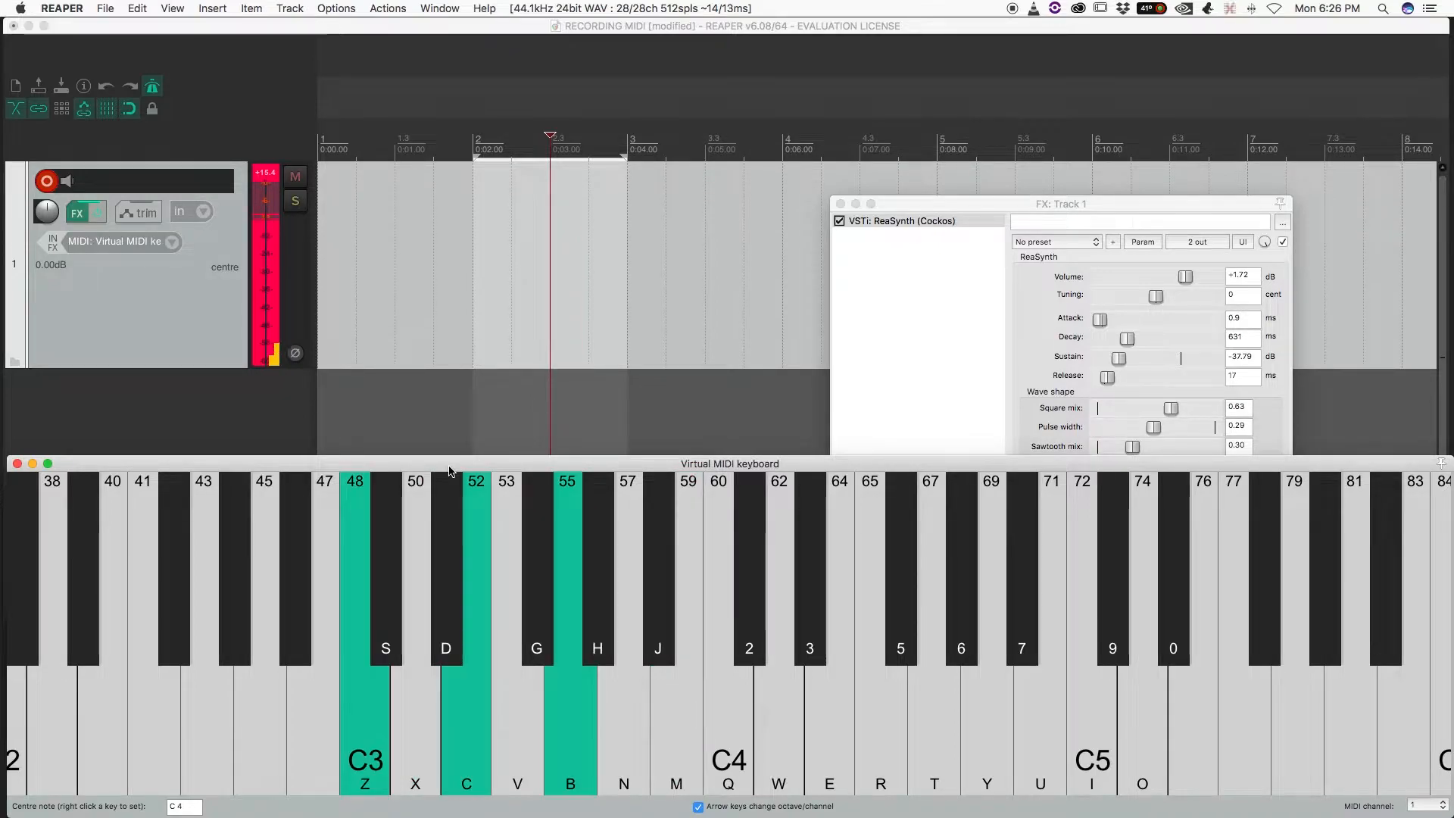
key("v")
key("n")
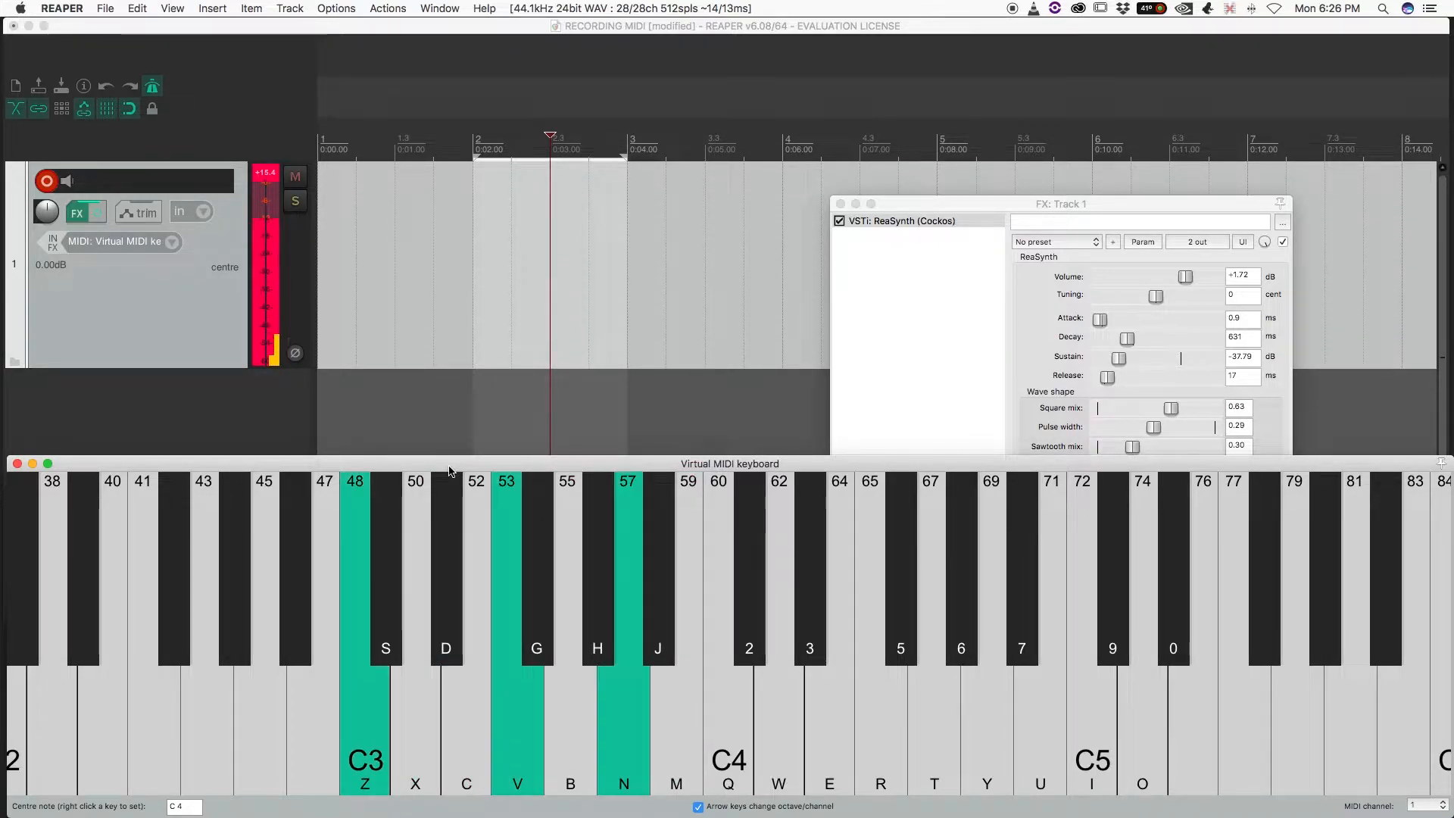
key("x")
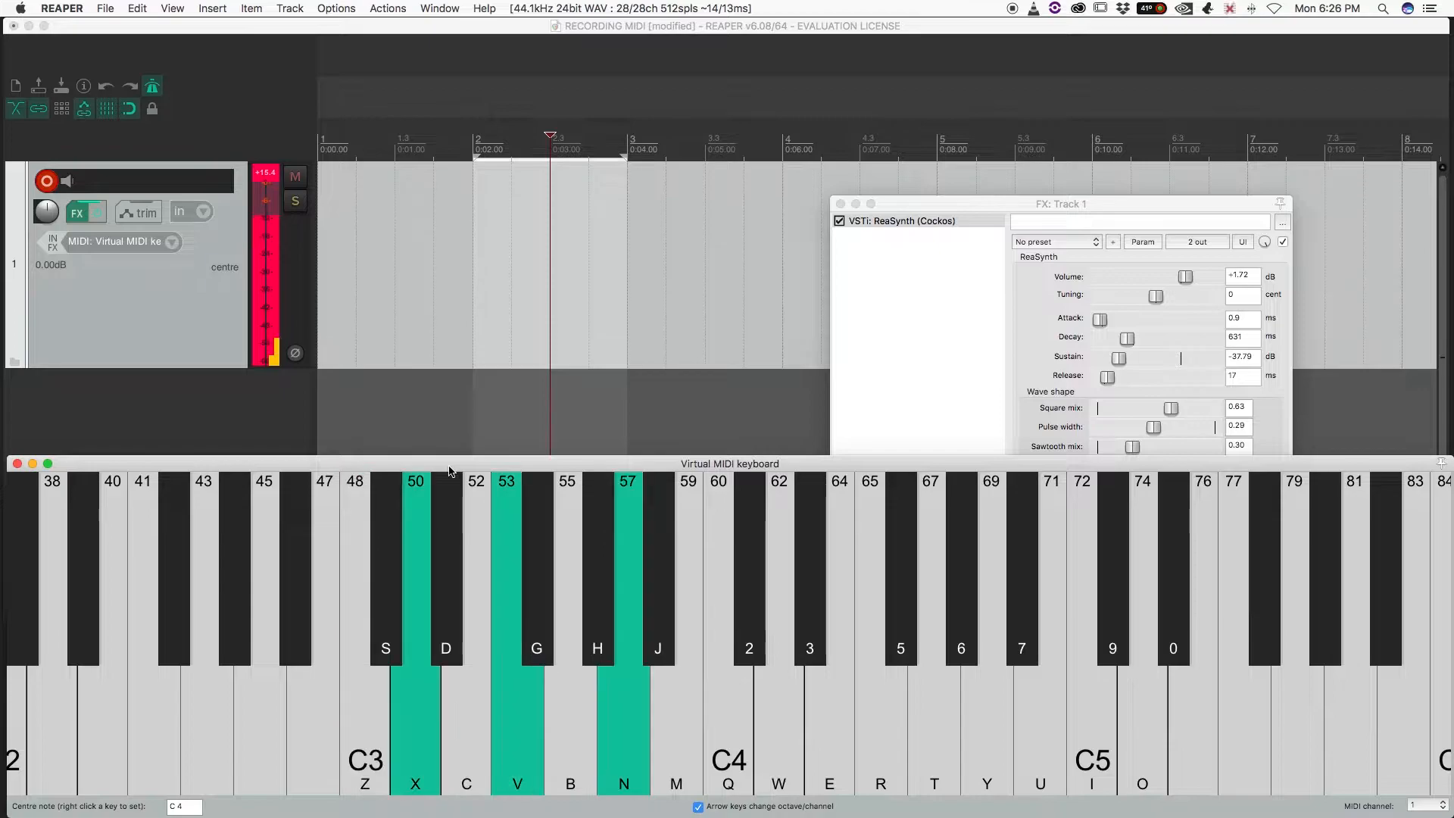
key("b")
key("m")
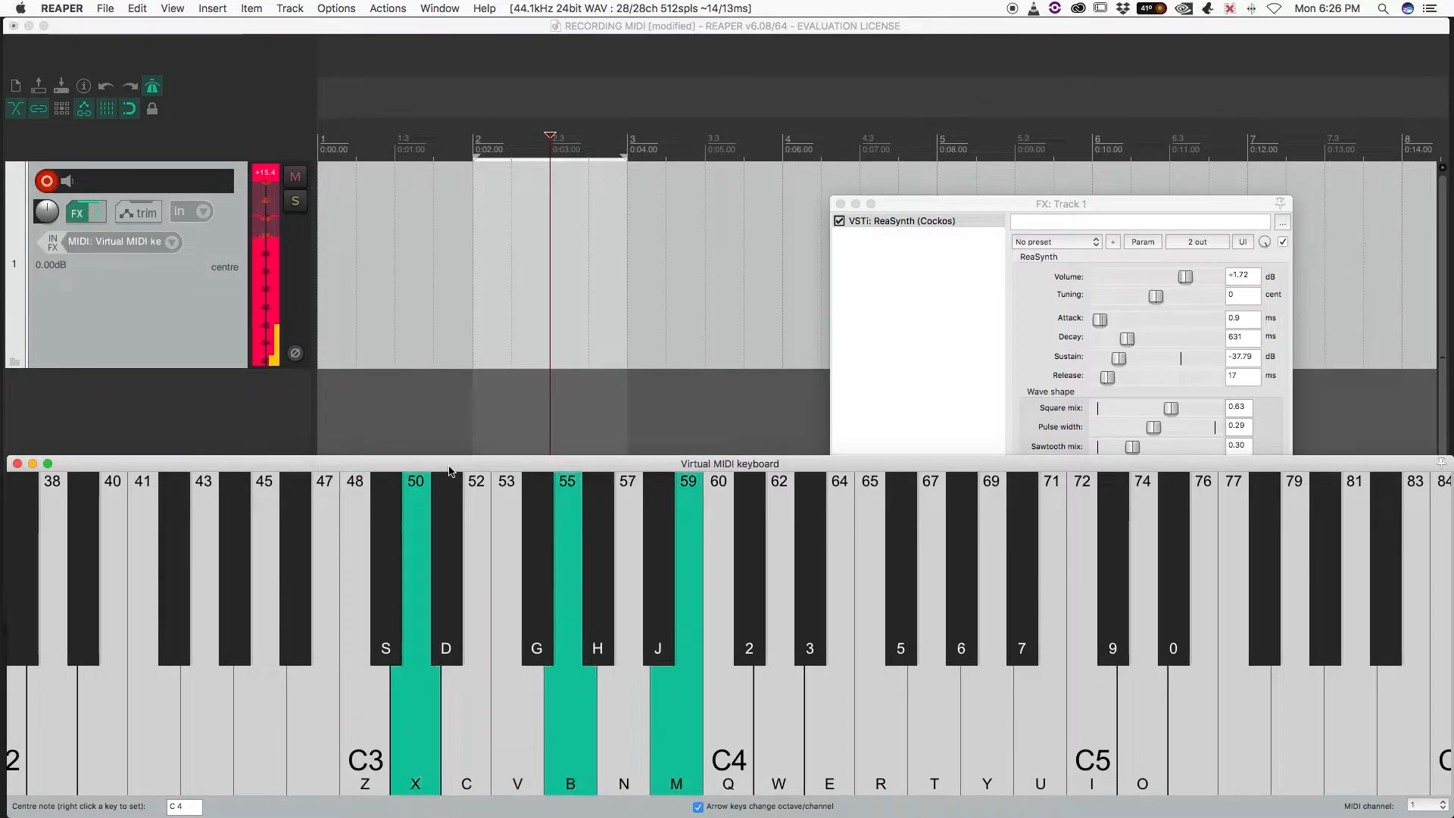
key("c")
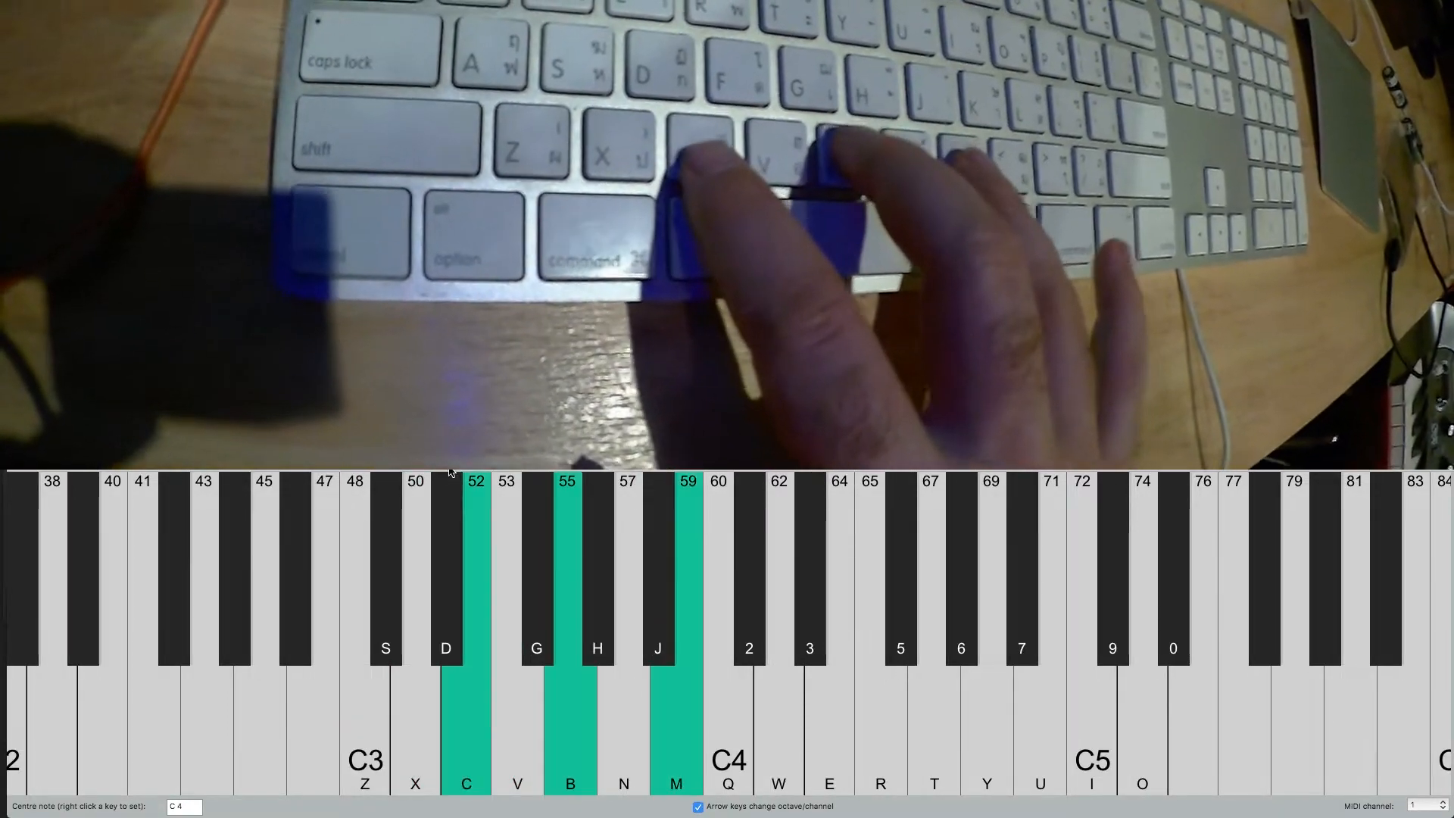
key("n")
key("q")
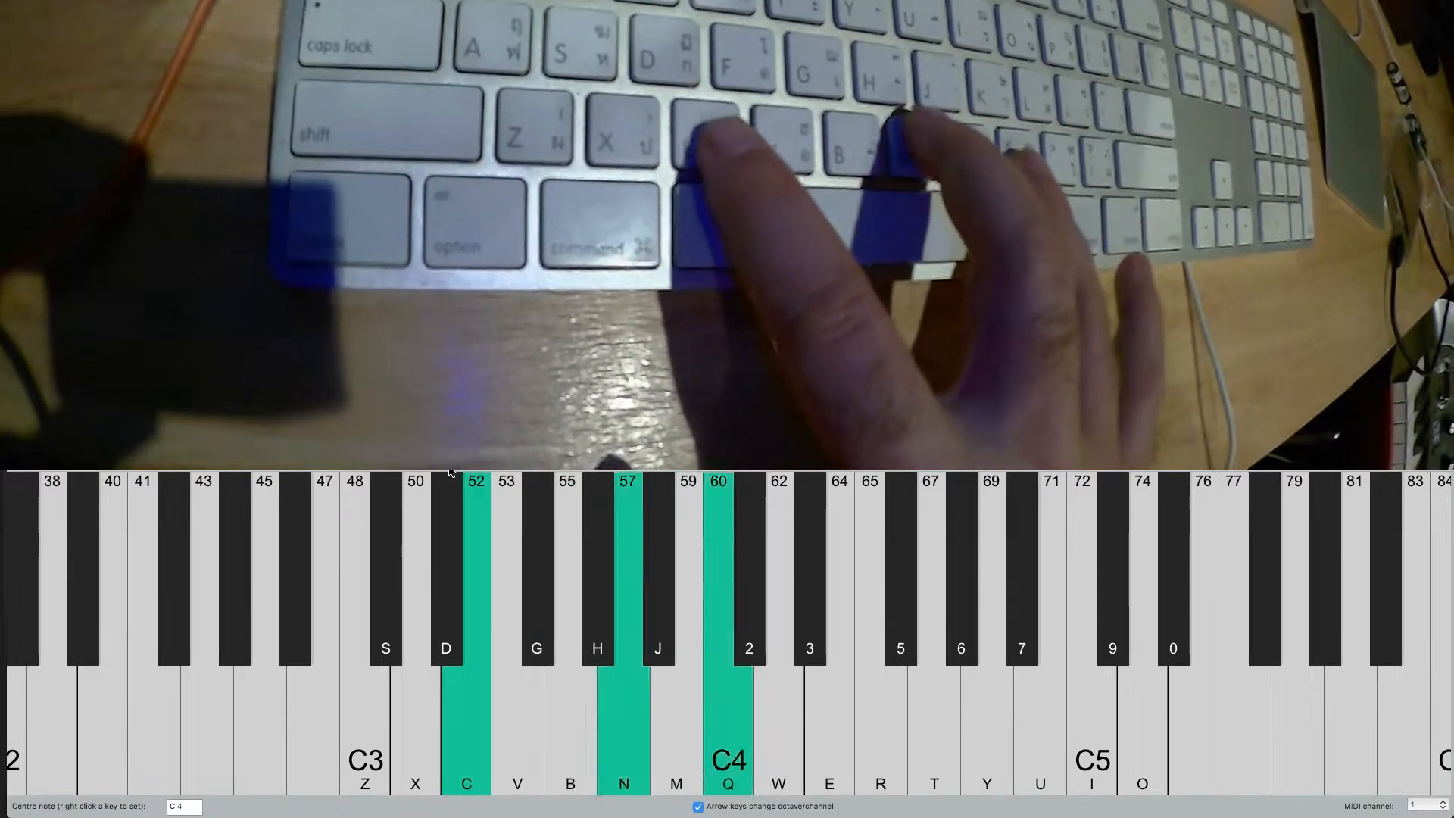
key("v")
key("q")
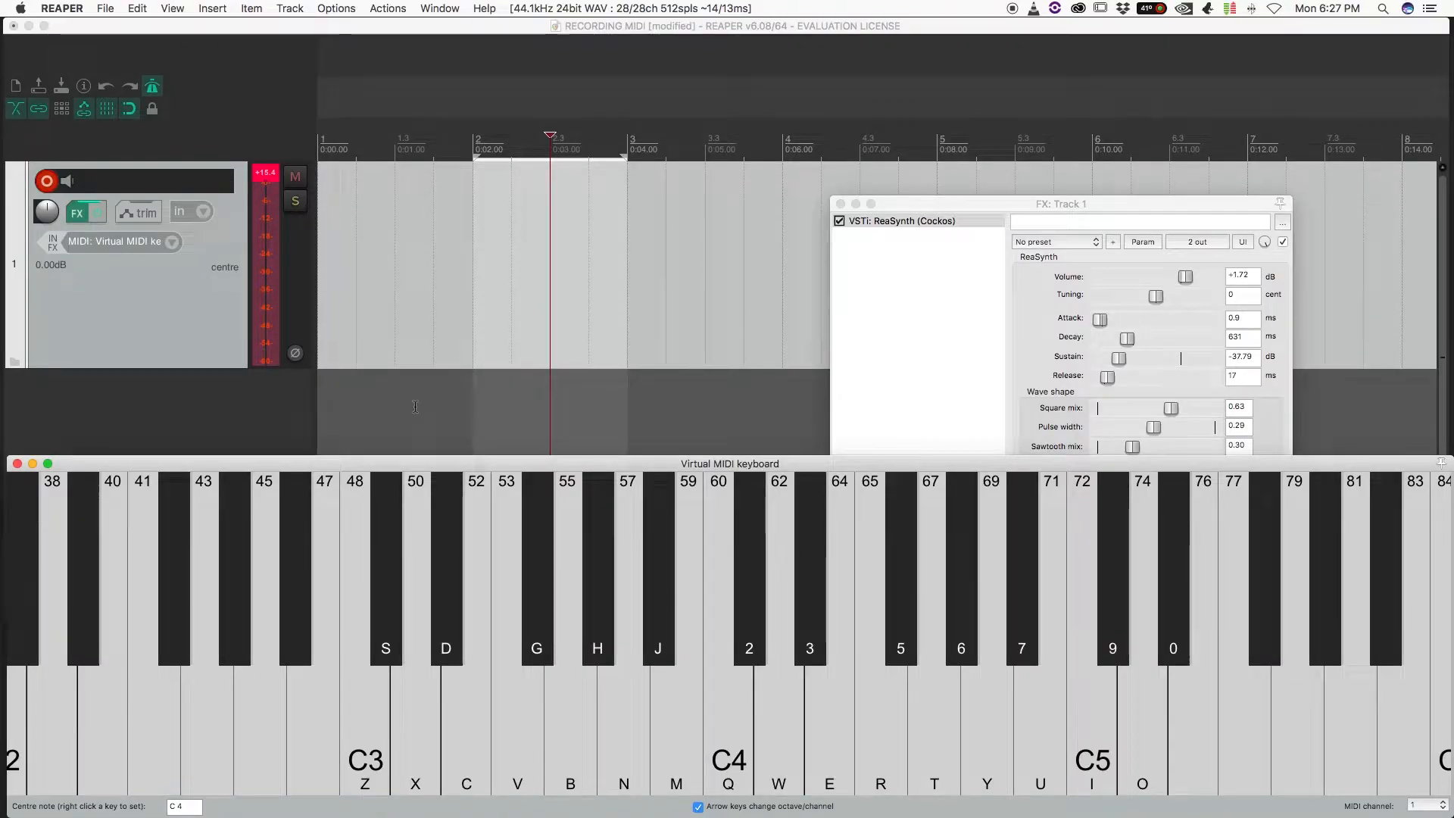
- Switch track 1's MIDI input to CME - Xkey on All Channels and close the Virtual MIDI keyboard
left_click(378, 400)
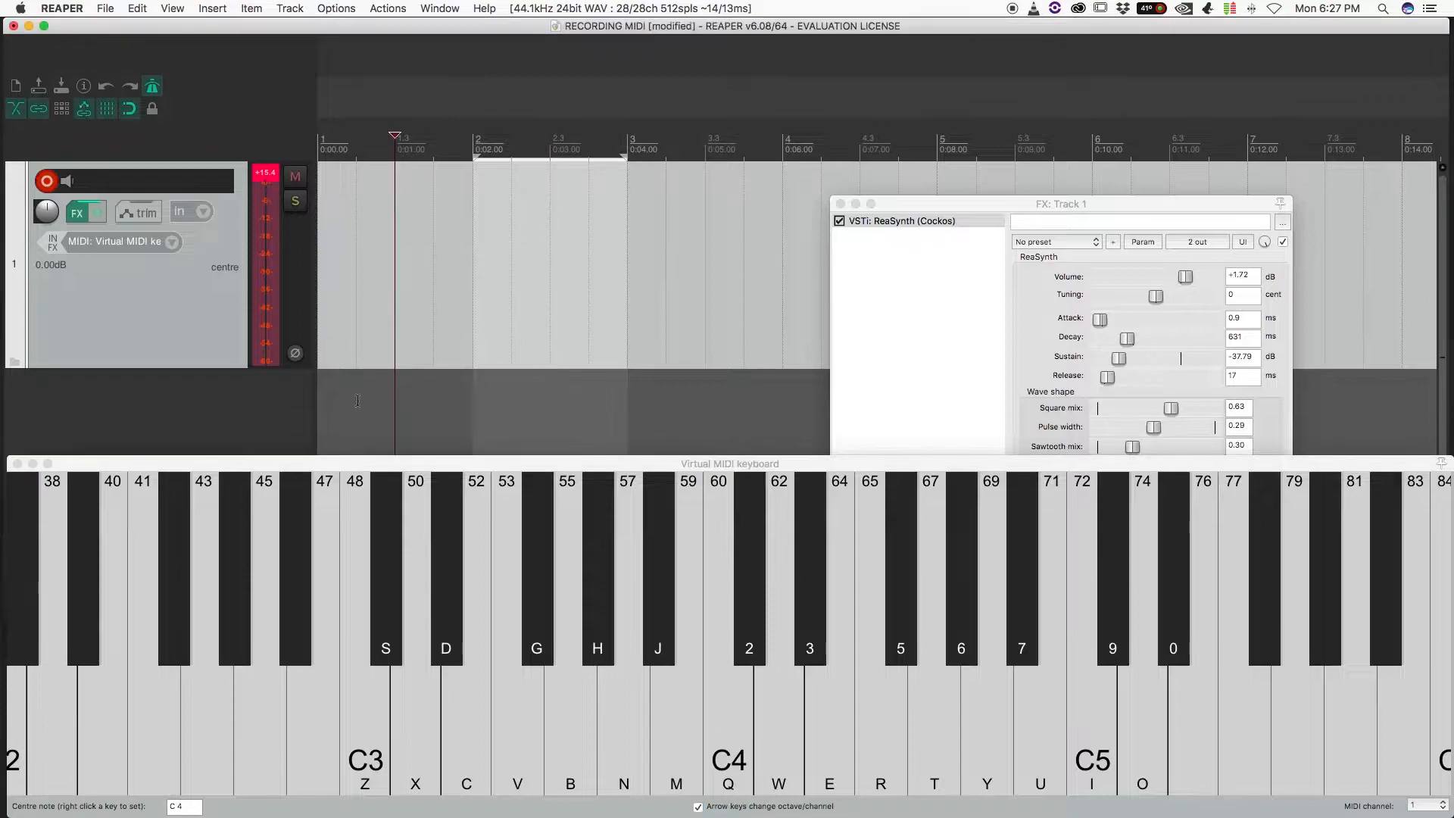
left_click(260, 274)
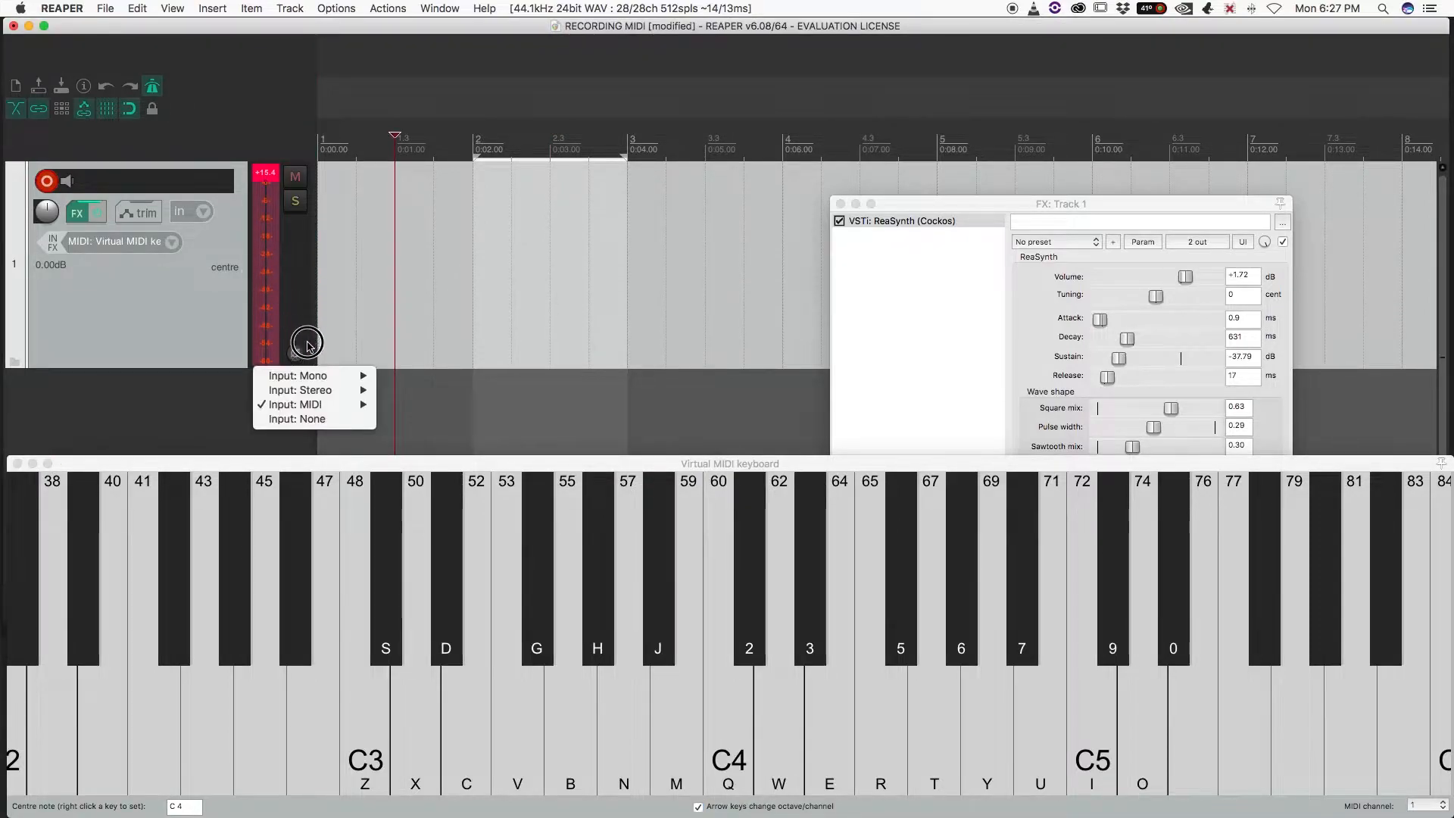
mouse_move(311, 405)
mouse_move(451, 421)
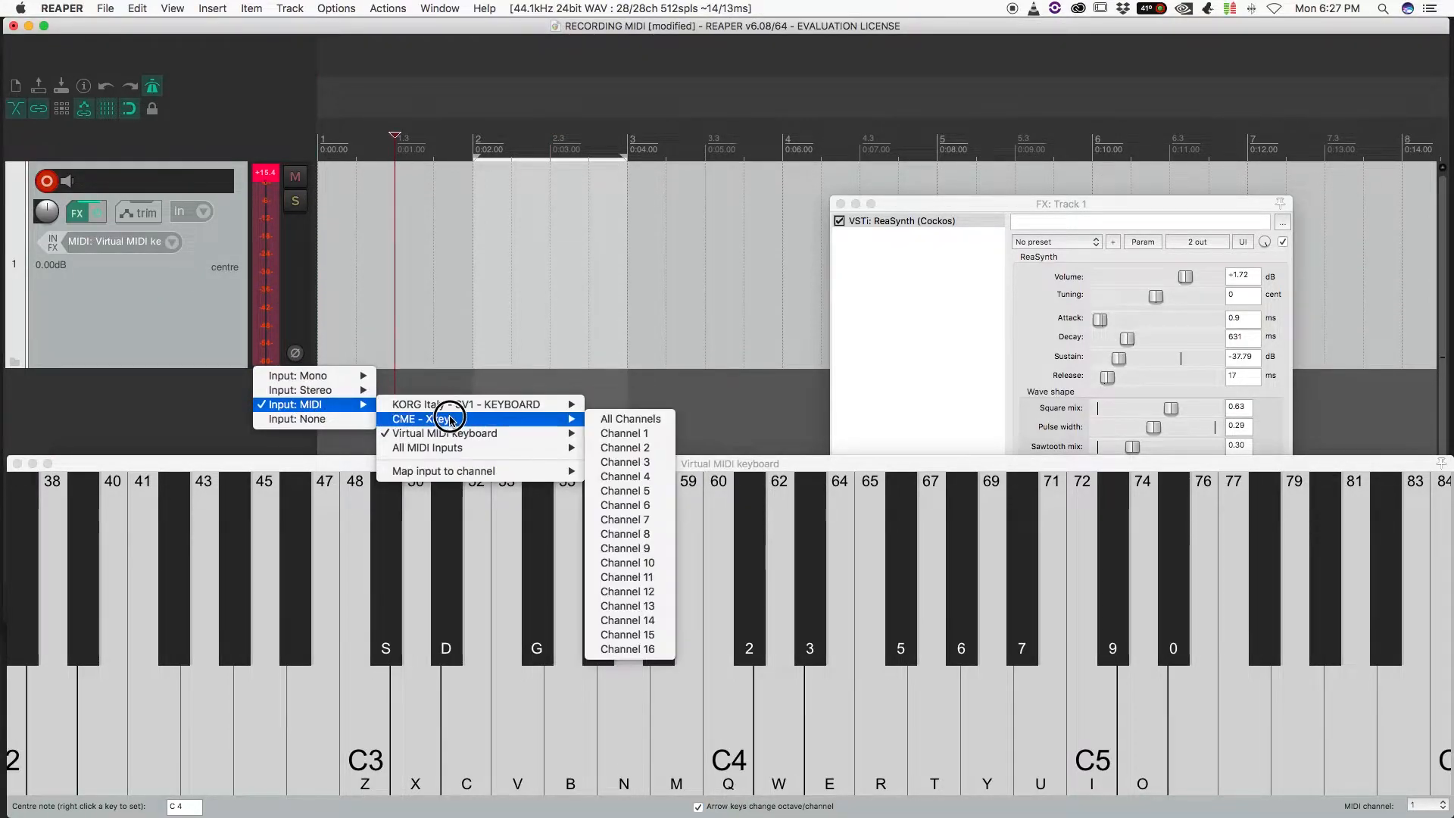
left_click(654, 419)
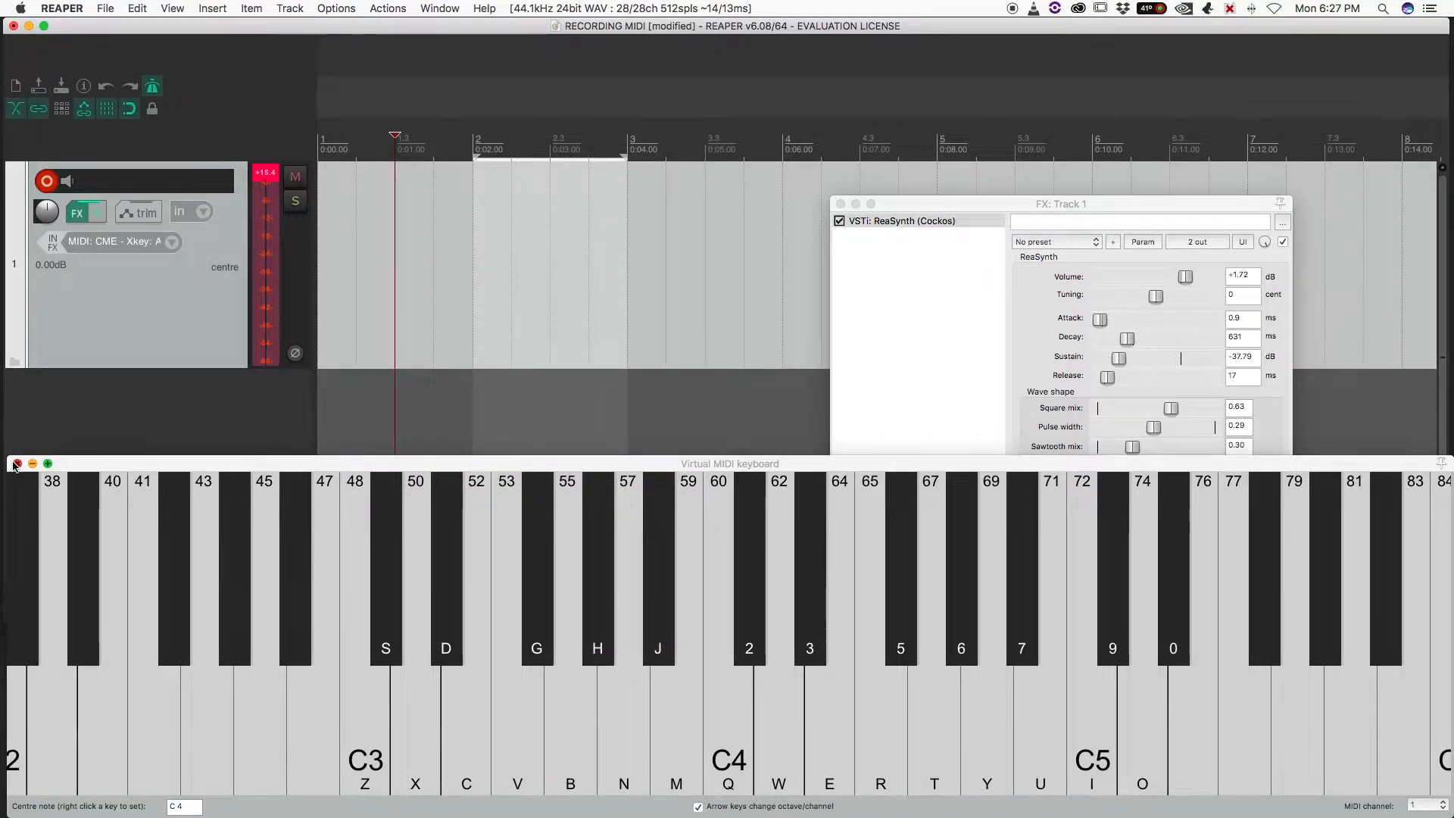
left_click(16, 463)
- Record a MIDI chord performance on track 1 from 3.1.00 to about the end of measure 12 and save all recorded files
left_click(627, 141)
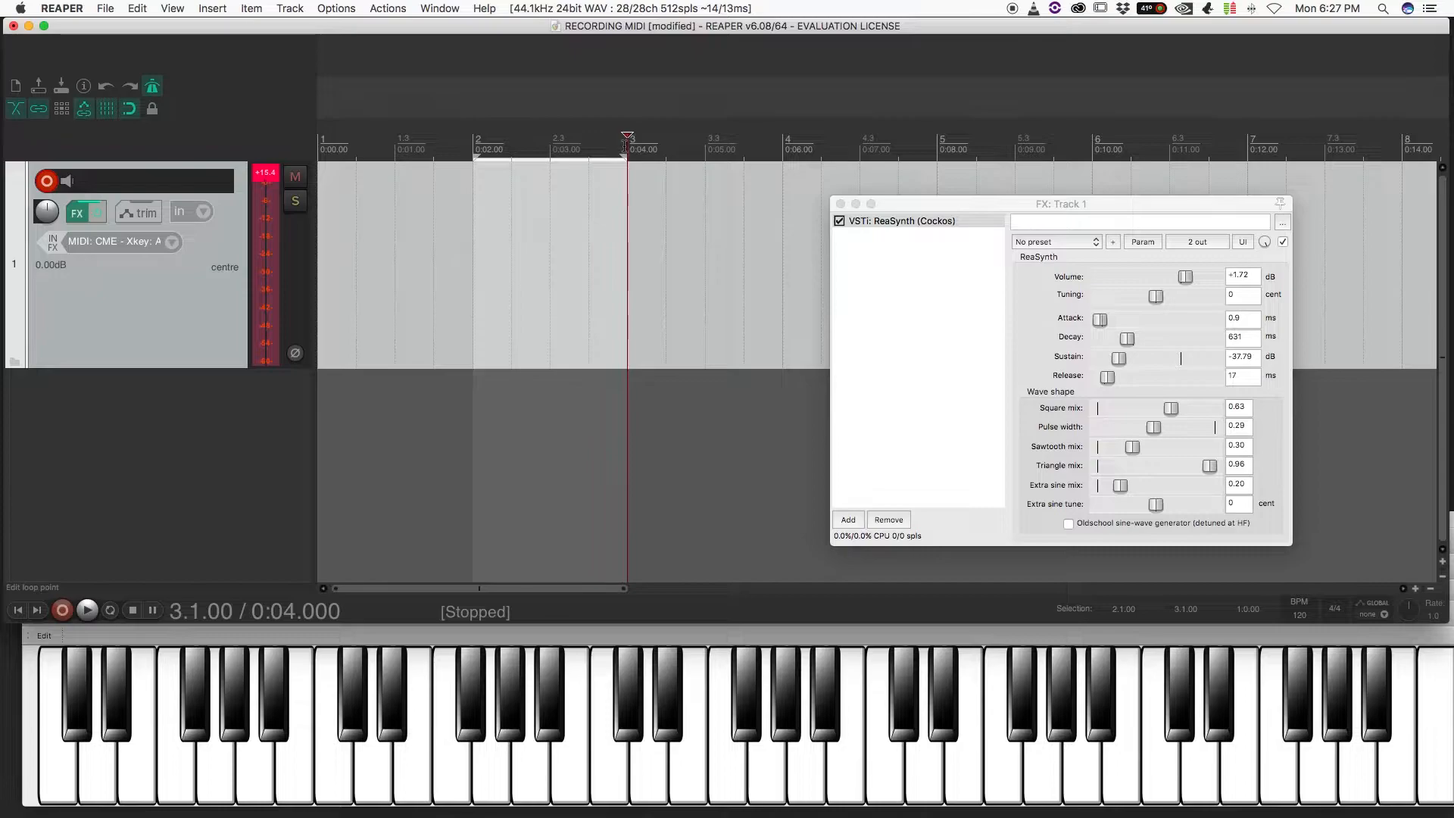
left_click(61, 612)
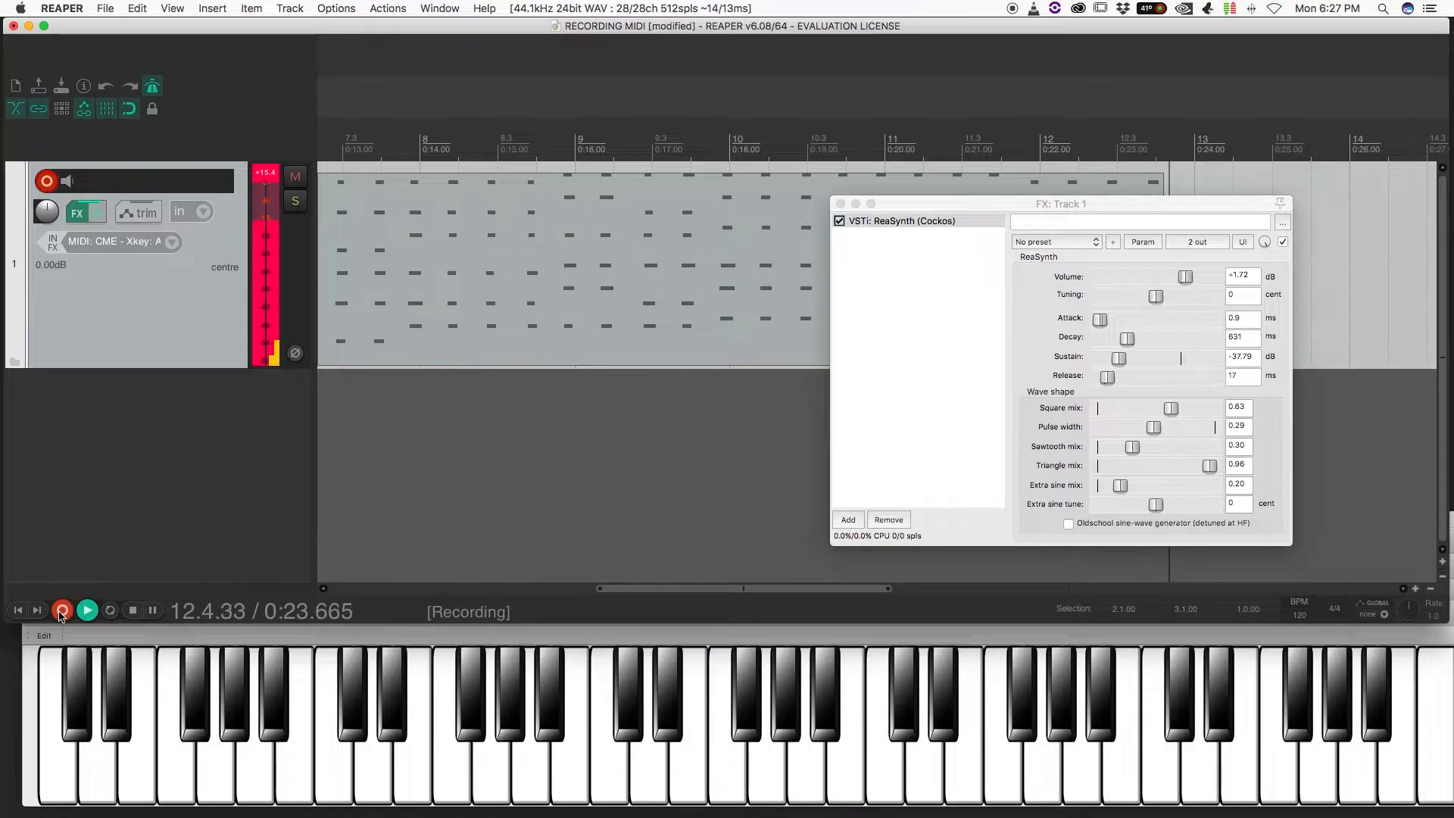
left_click(62, 612)
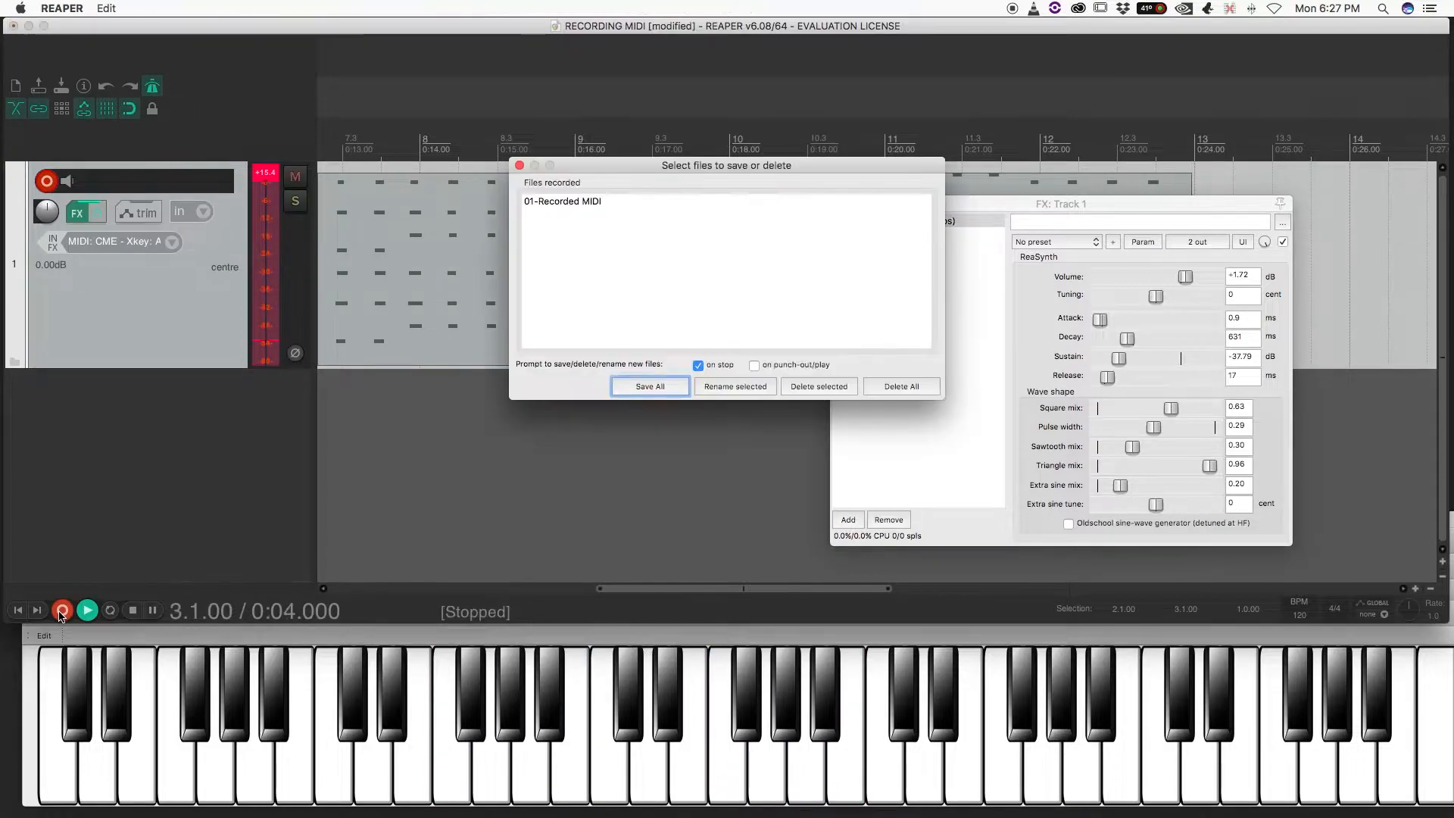
left_click(625, 389)
- Move the ReaSynth window clear of the track and trim the start of the recorded MIDI item to measure 4
left_click(575, 326)
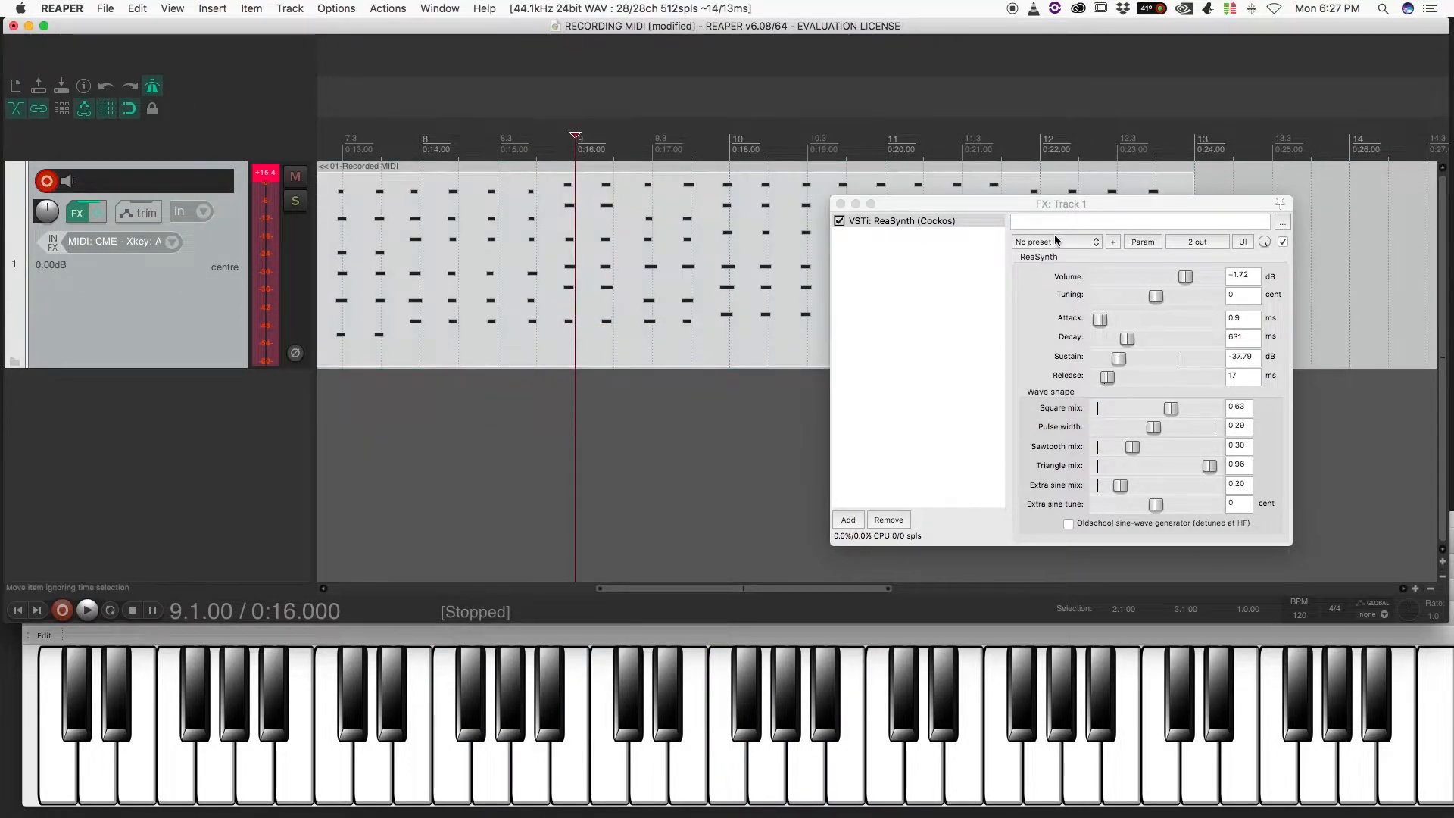
left_click_drag(994, 212, 1168, 405)
scroll(797, 305, "left", 10)
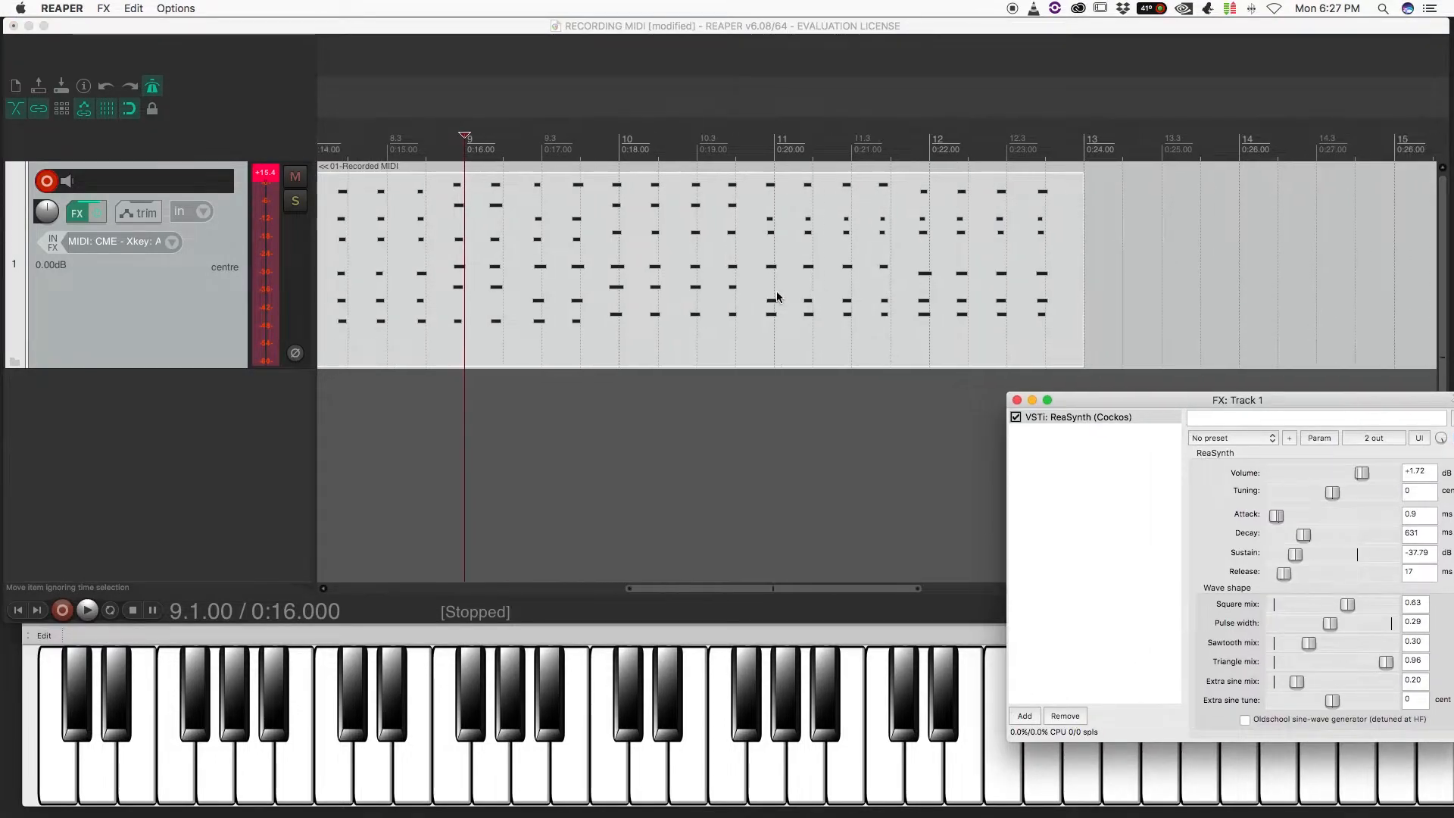
left_click(539, 282)
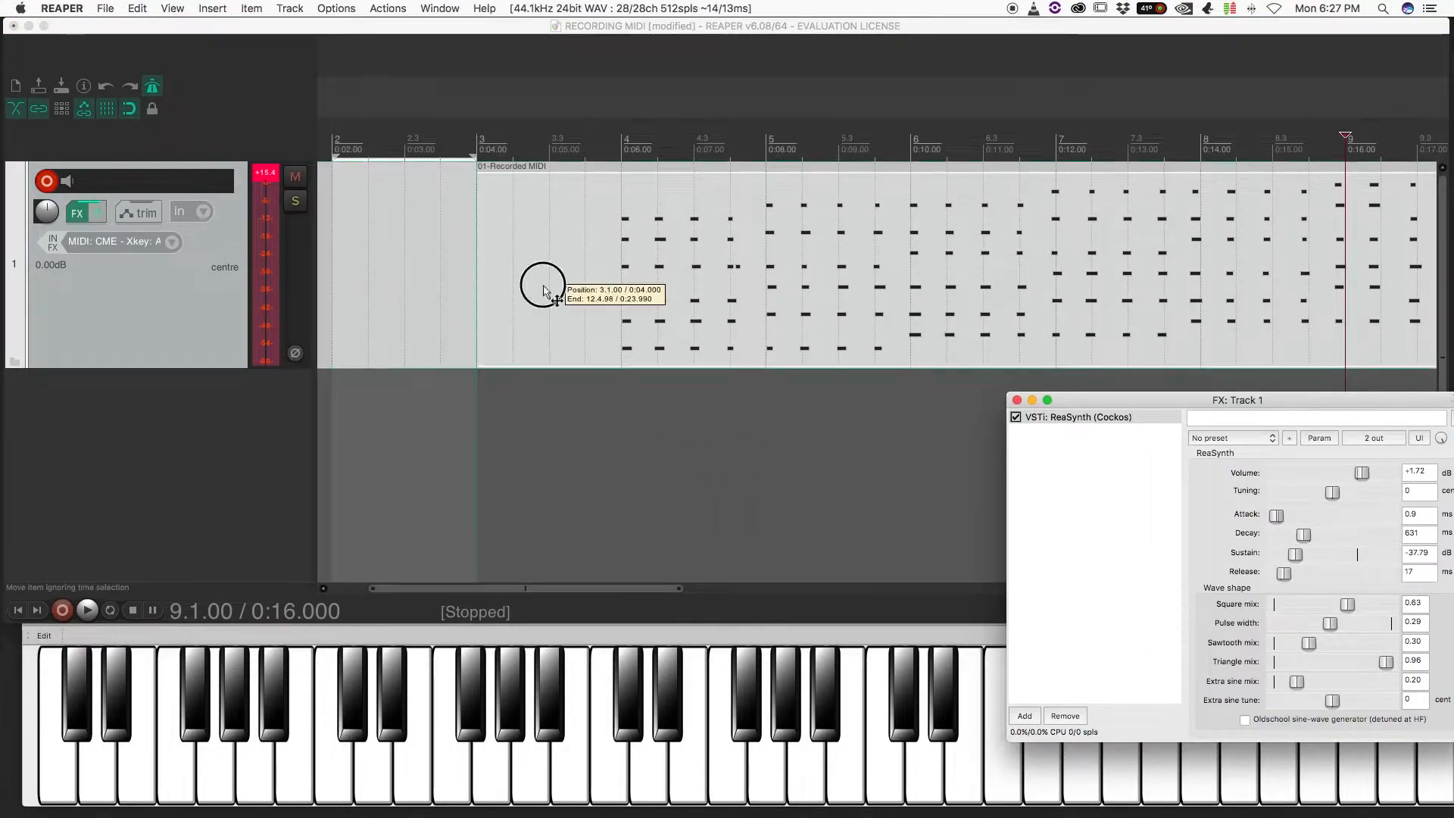
left_click_drag(477, 311, 633, 311)
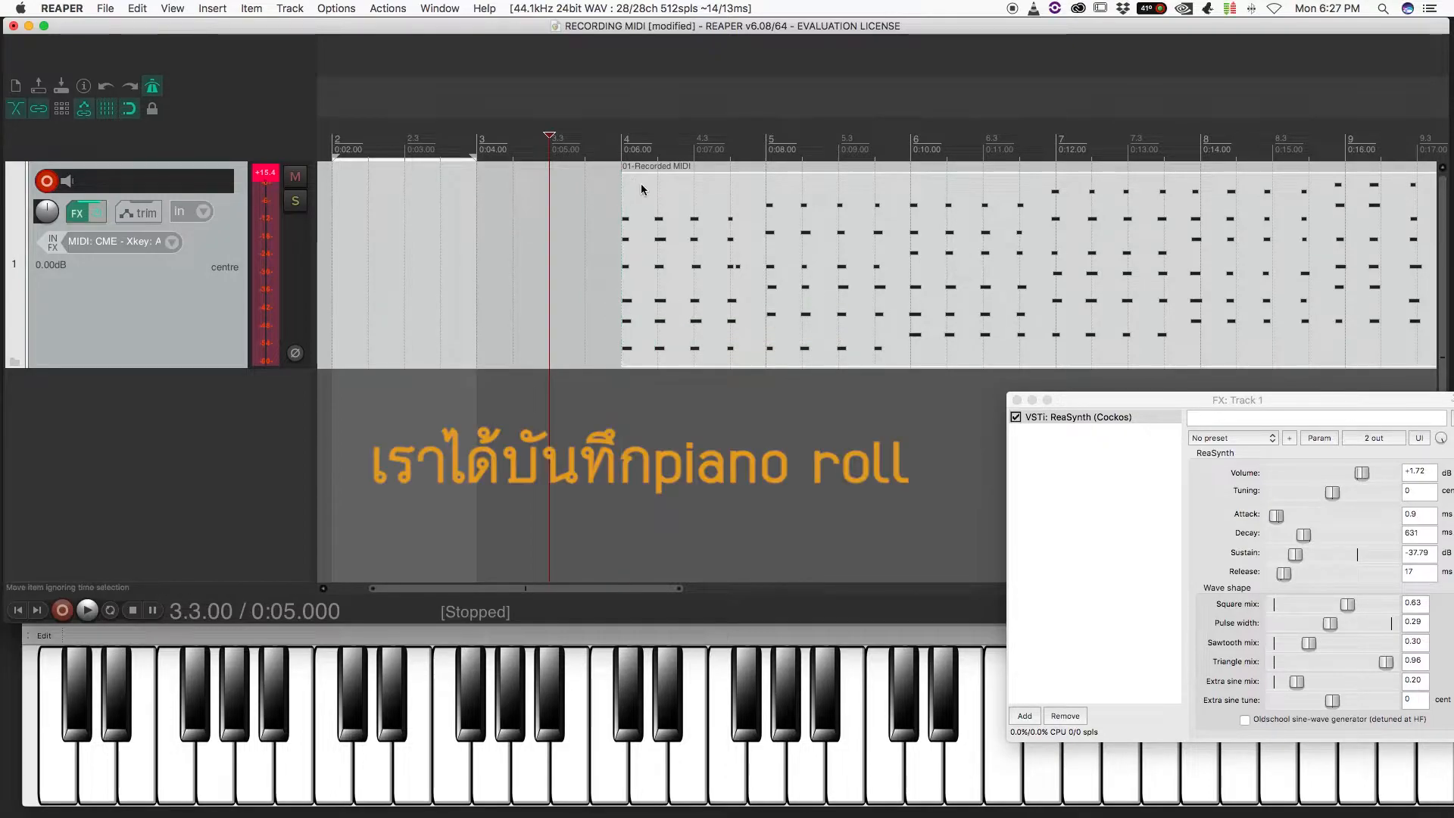
- Play back the trimmed recording from 3.3.00 and open the MIDI item in the piano roll editor to view its notes
key("space")
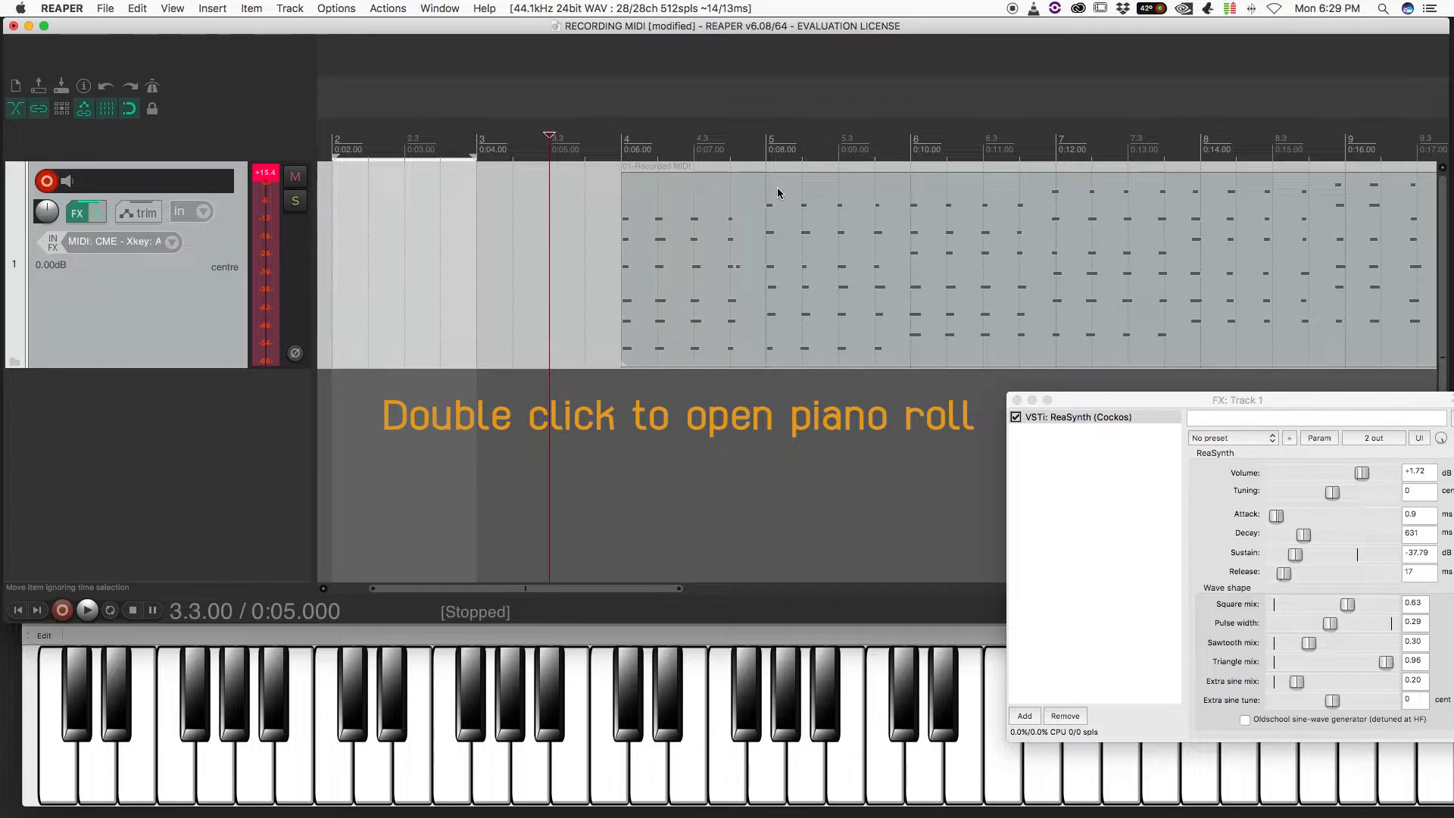
double_click(748, 191)
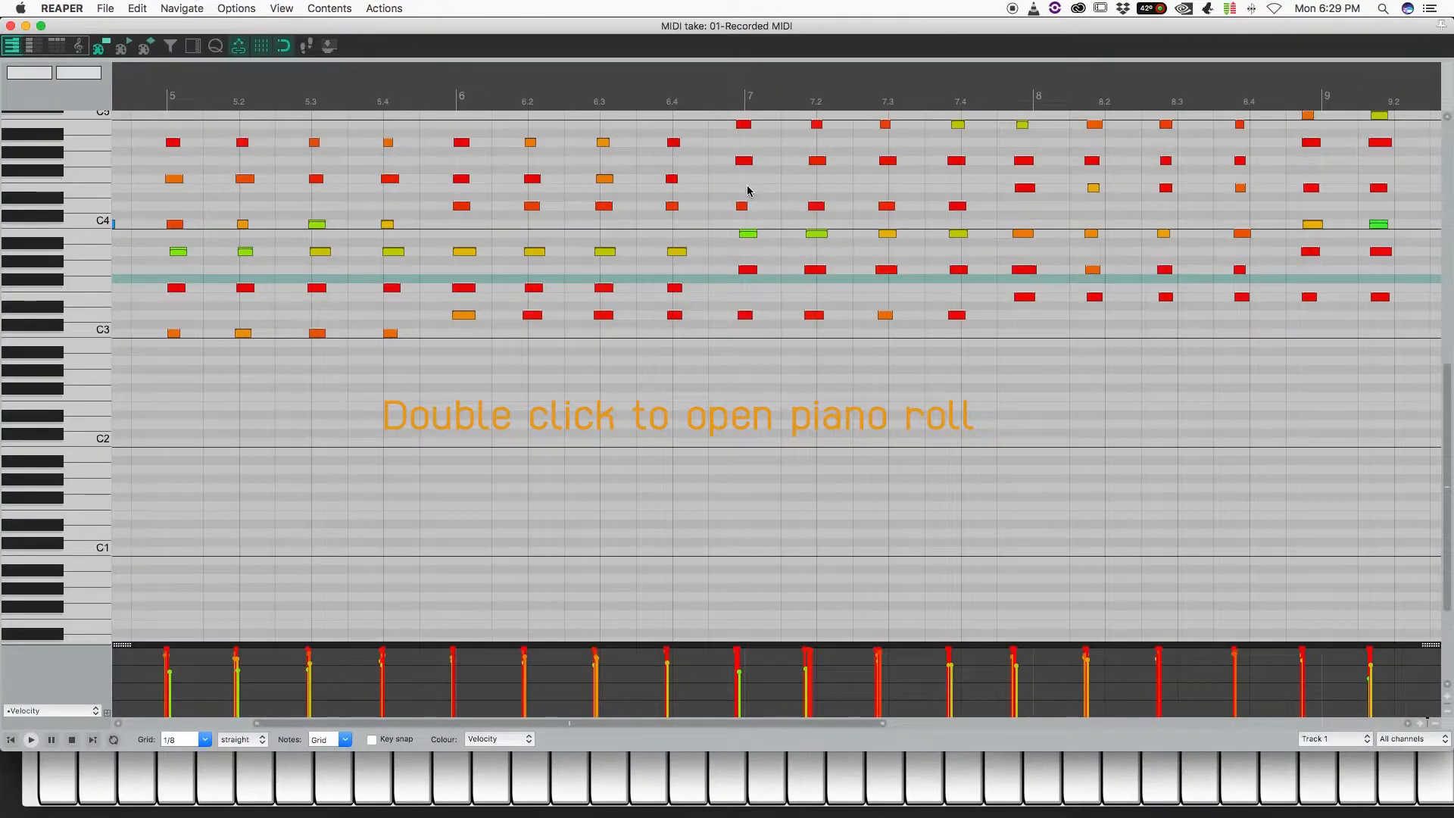
scroll(833, 227, "right", 10)
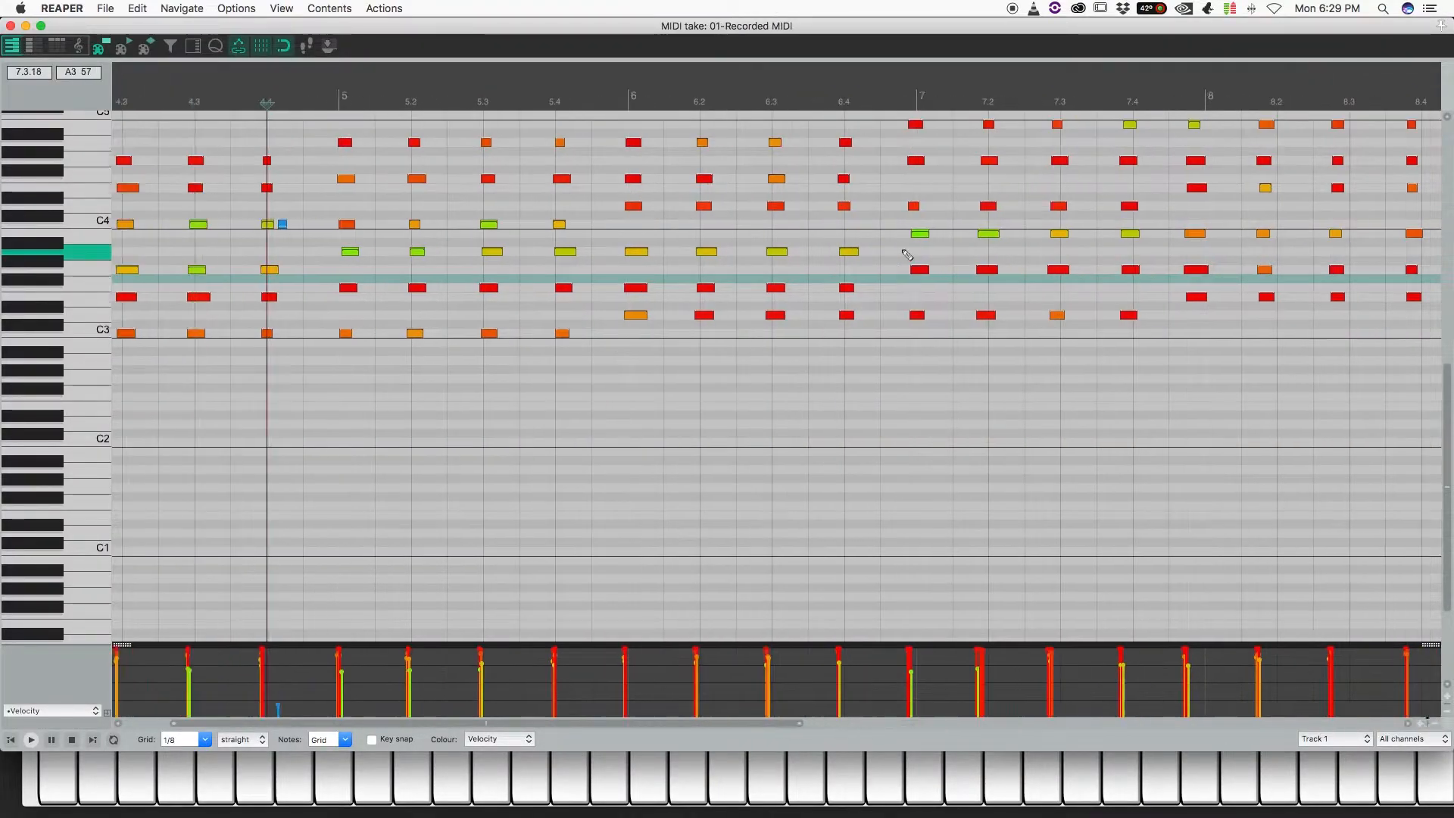
- Try a 1/16 grid division in the piano roll and return the grid to 1/8
scroll(907, 255, "down", 5)
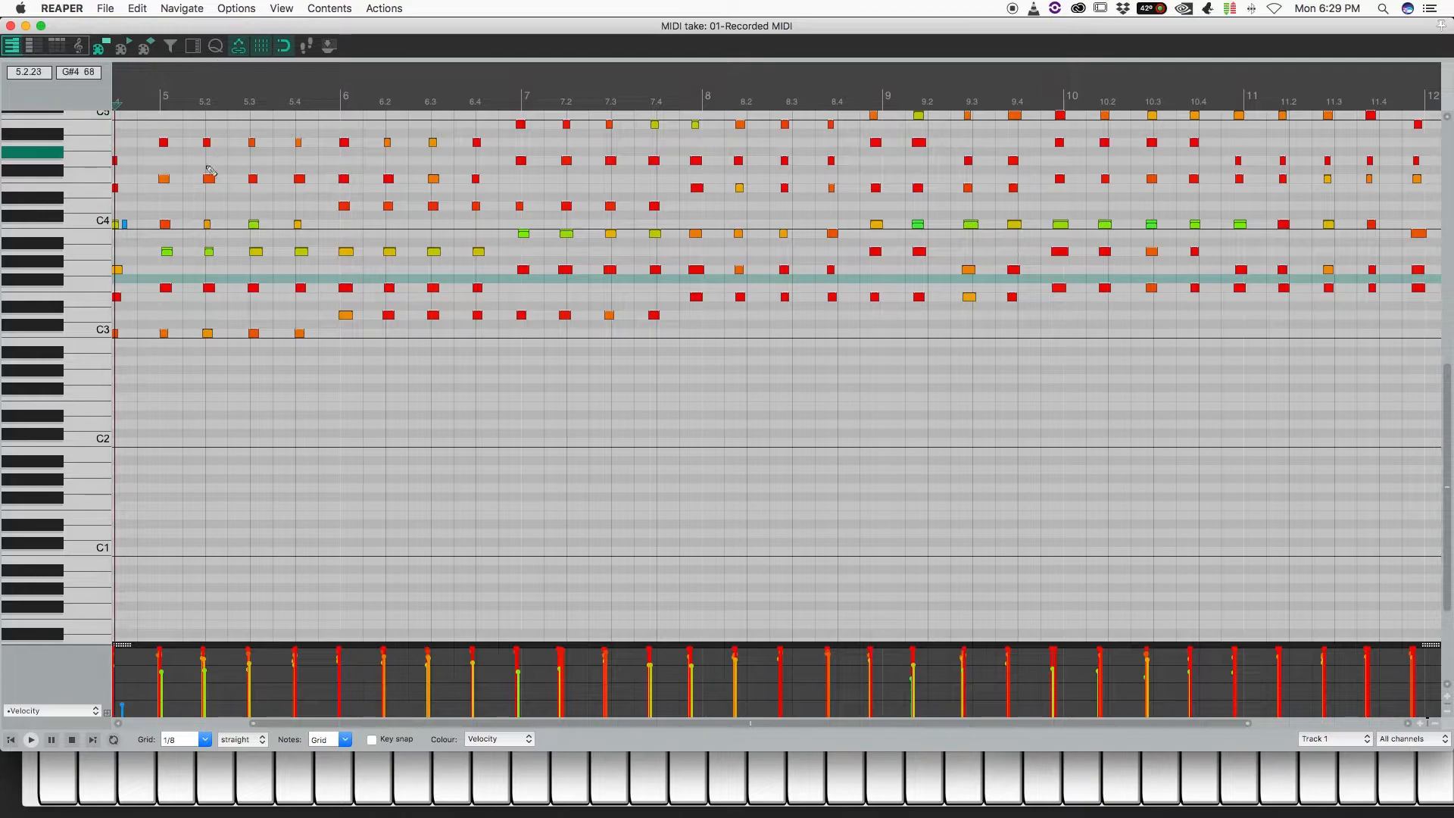
left_click(203, 739)
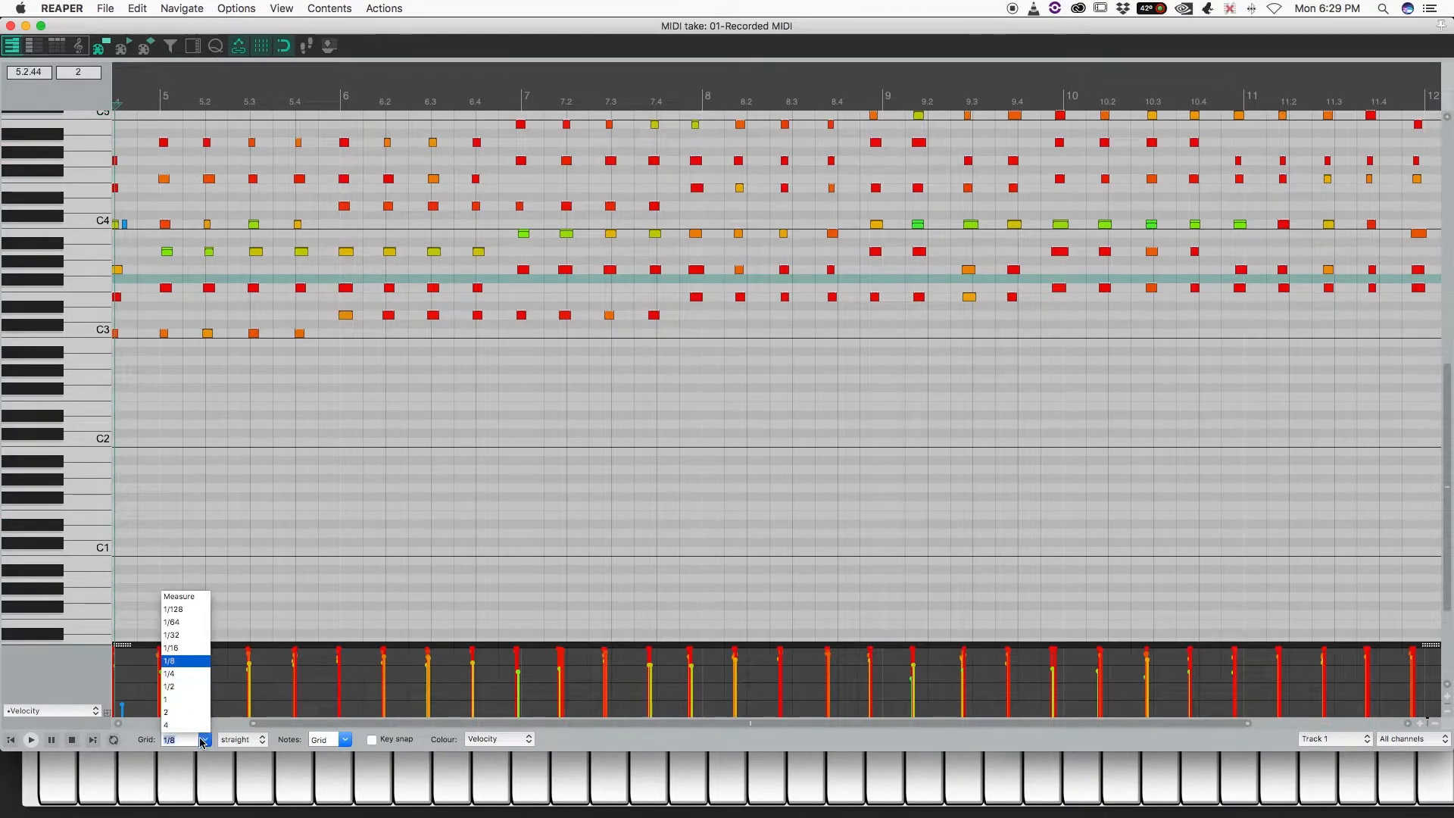
left_click(179, 649)
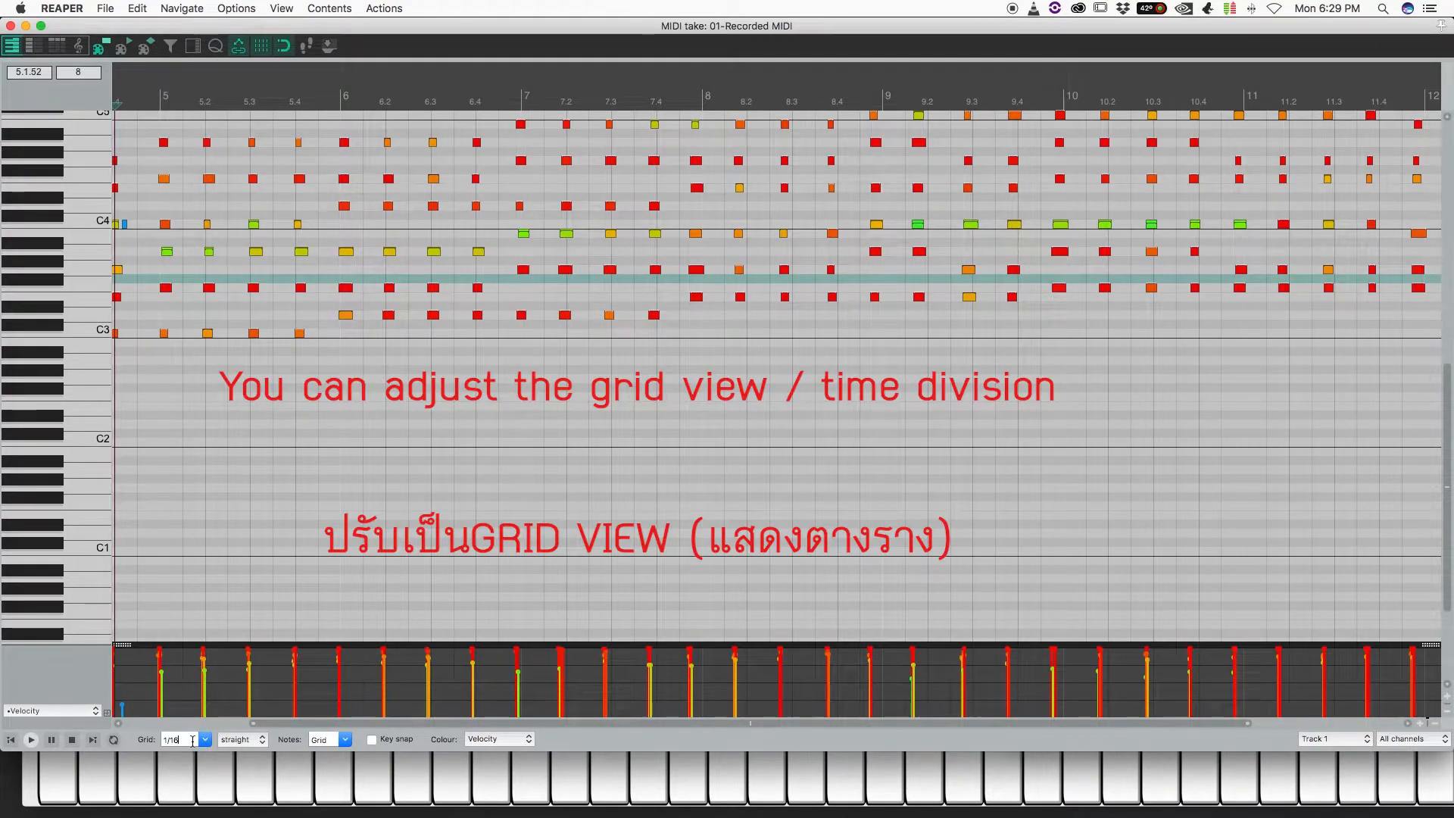
left_click(203, 739)
left_click(177, 661)
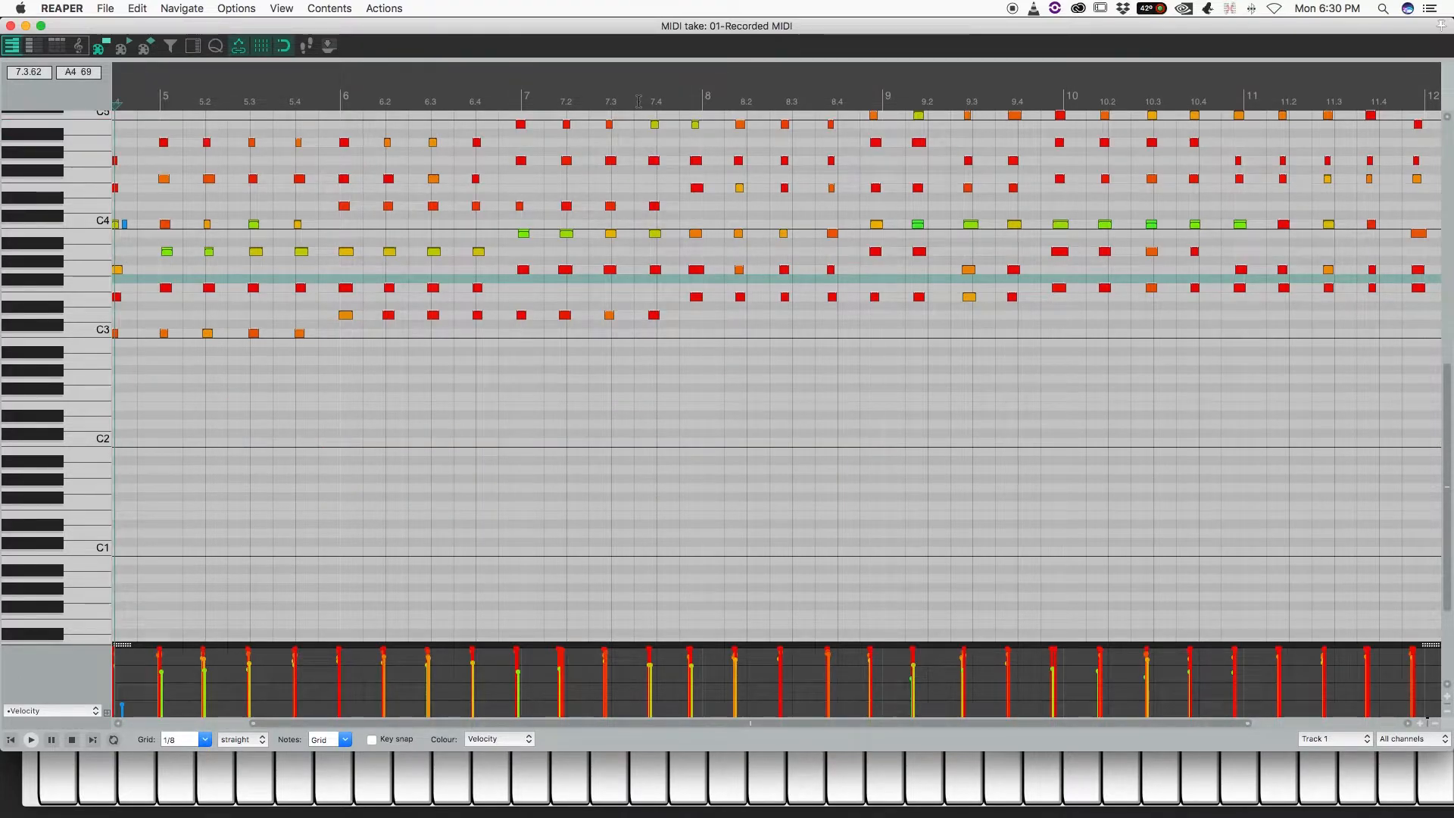
- Quantise the position of all notes in the take to the 1/8 grid at 100% strength, with overlaps fixed
scroll(638, 100, "up", 5)
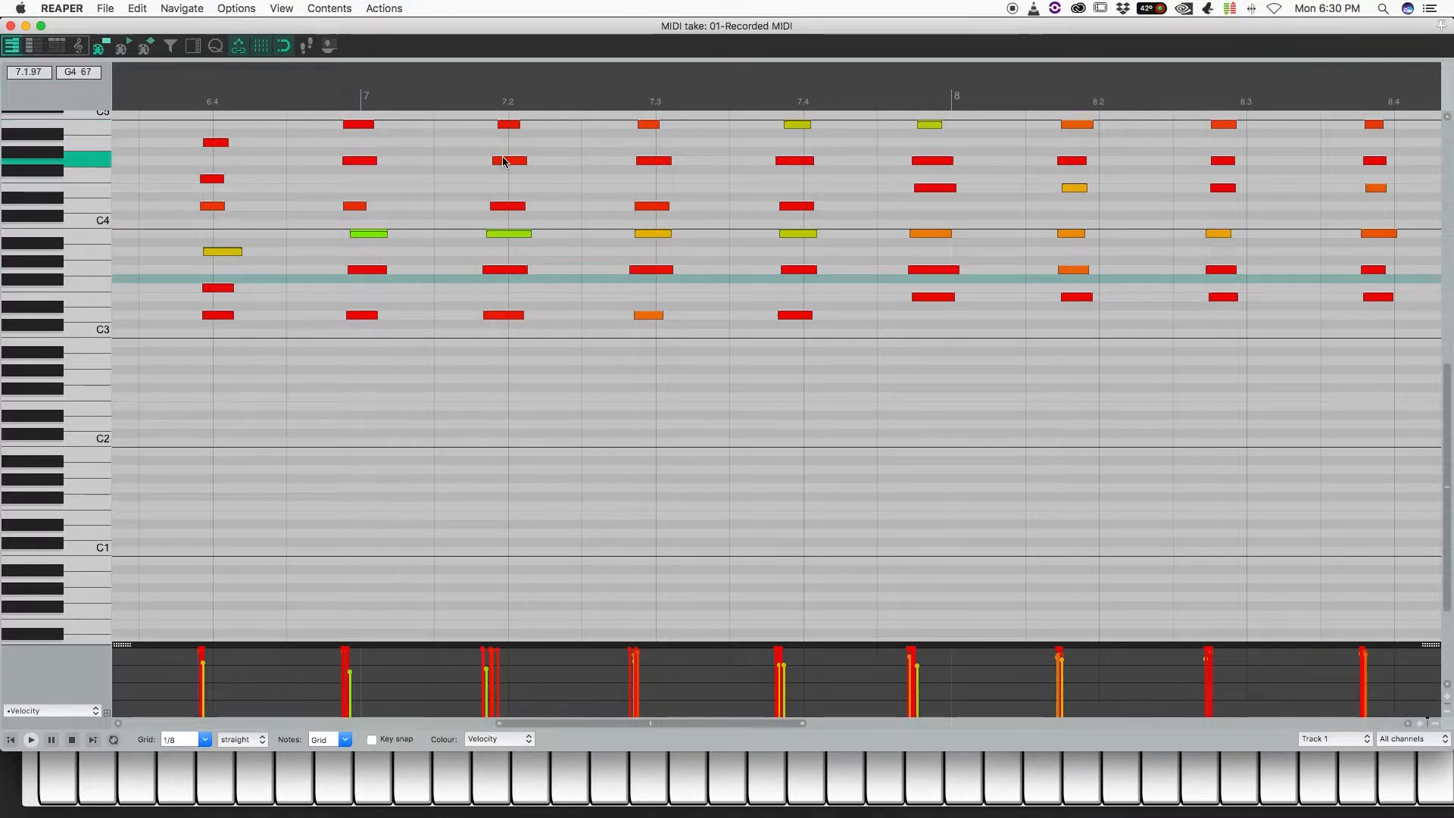
scroll(452, 90, "down", 6)
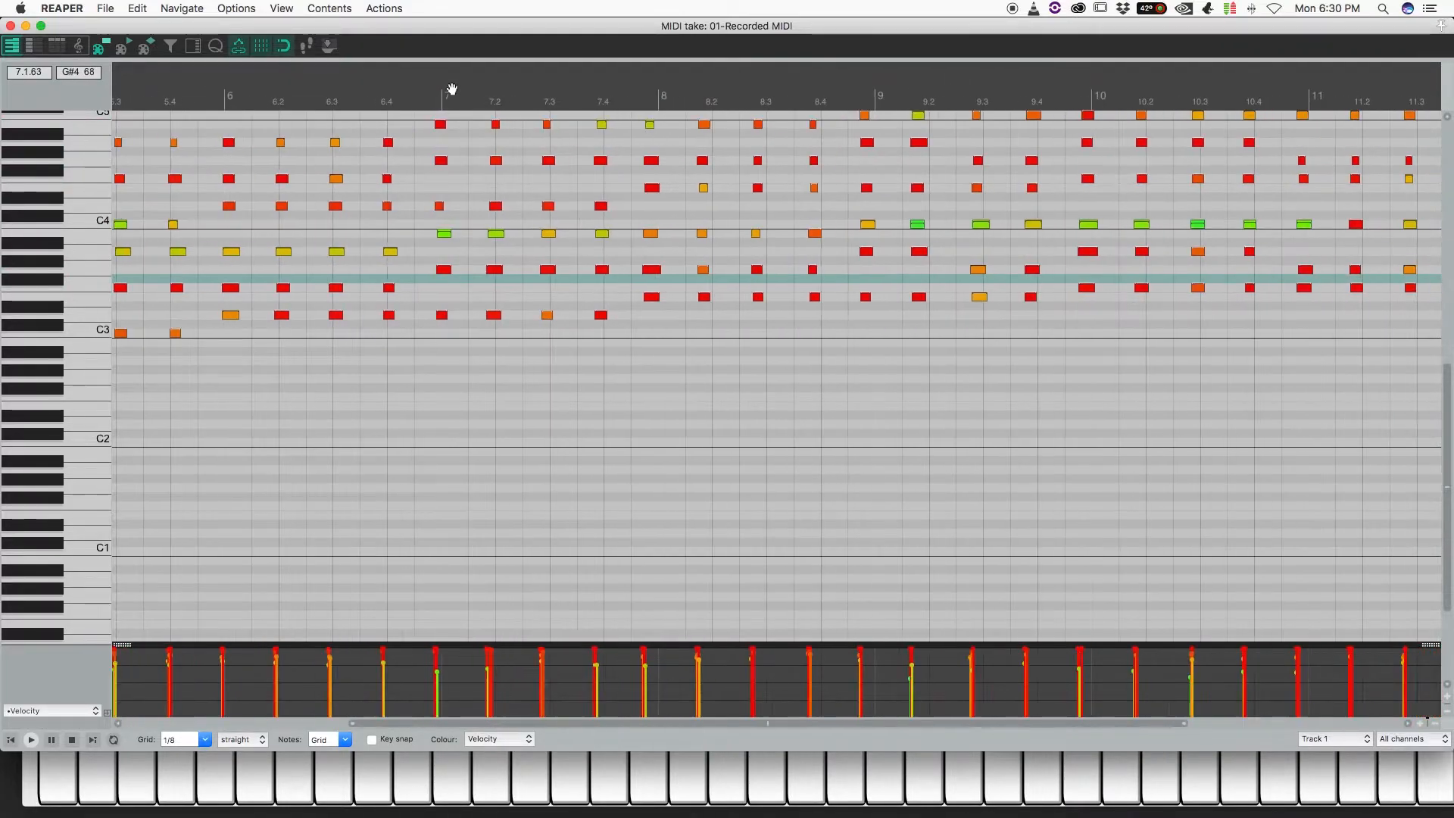
left_click(386, 143)
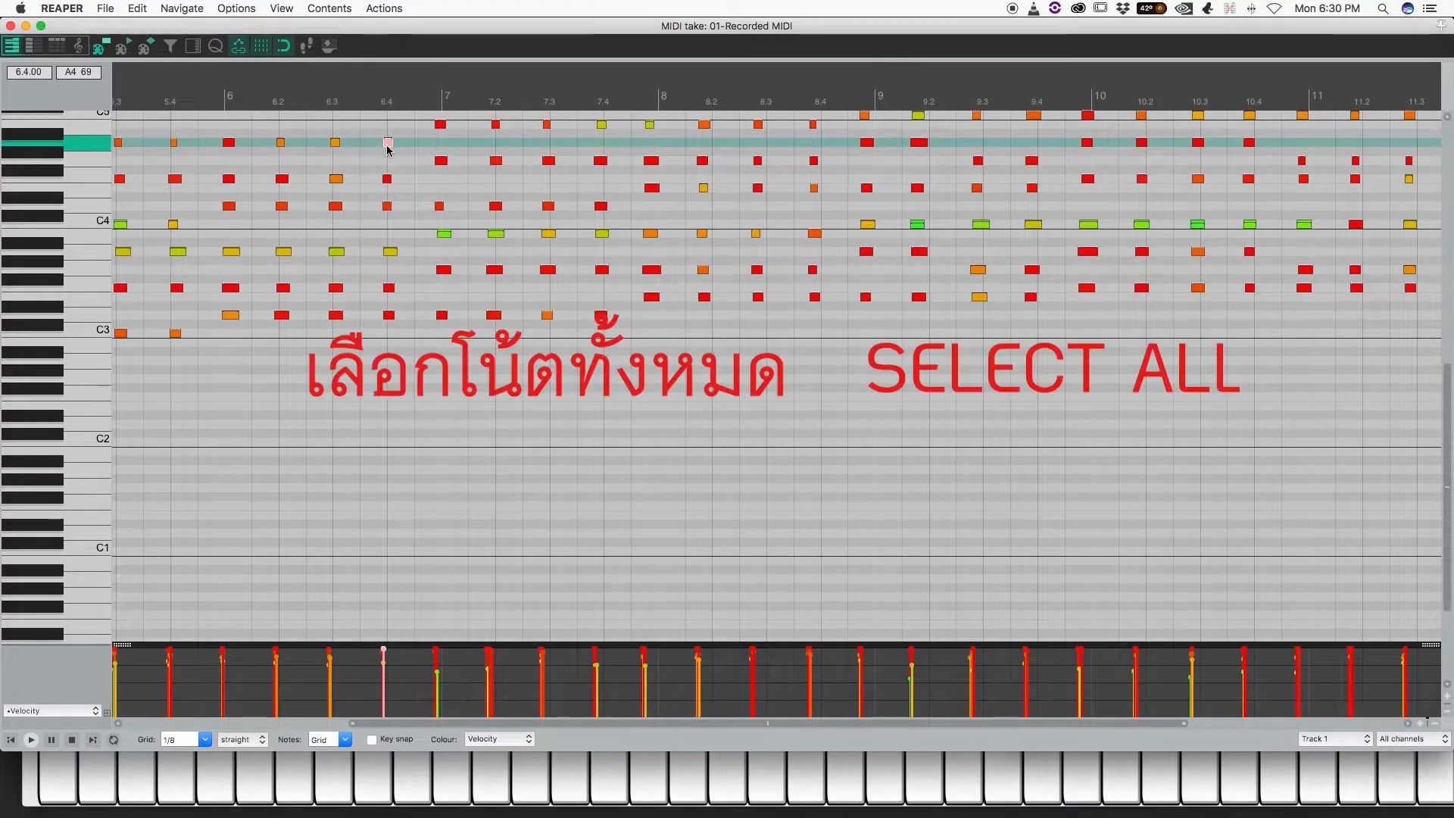
key("super+a")
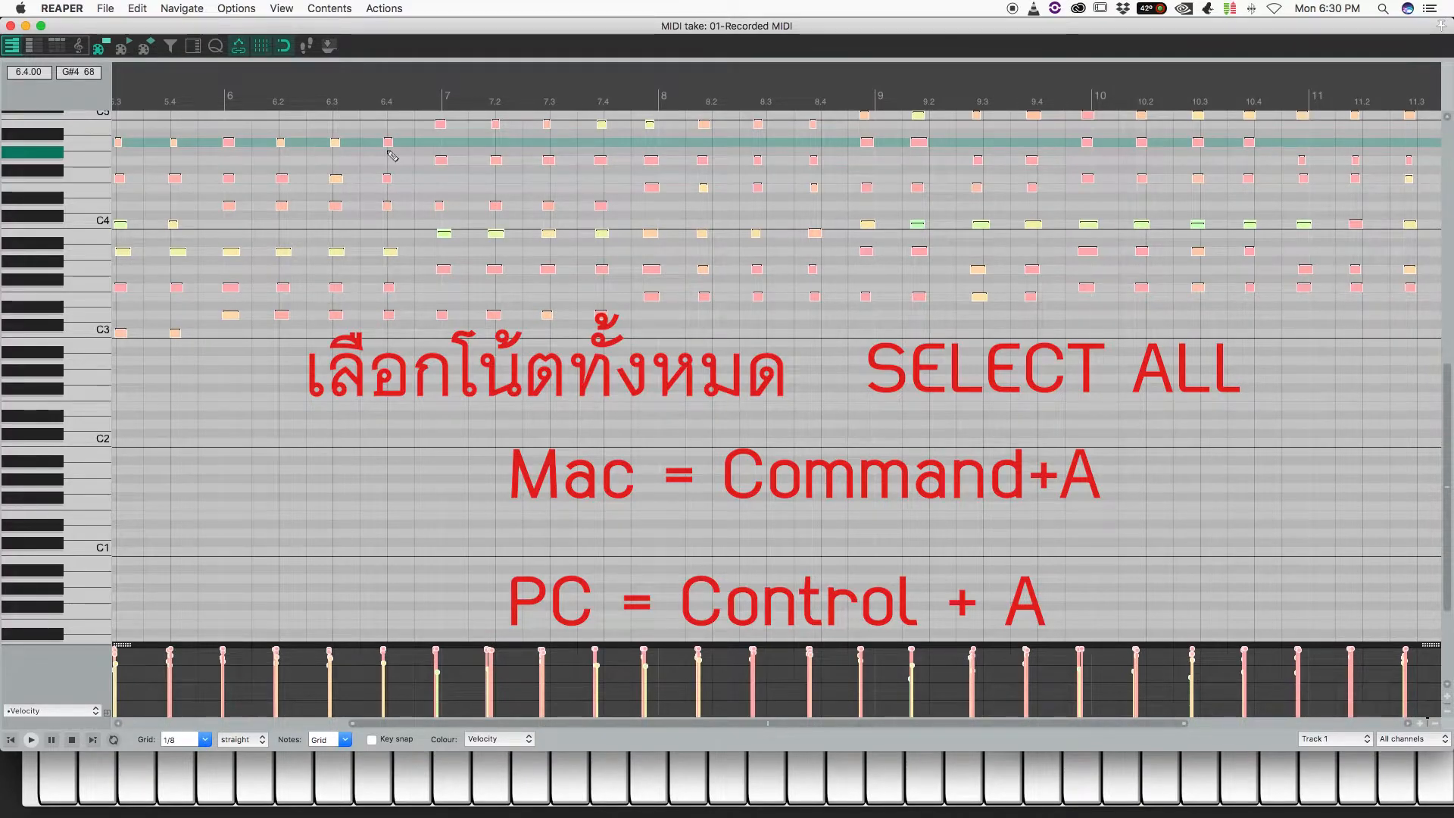
left_click(215, 49)
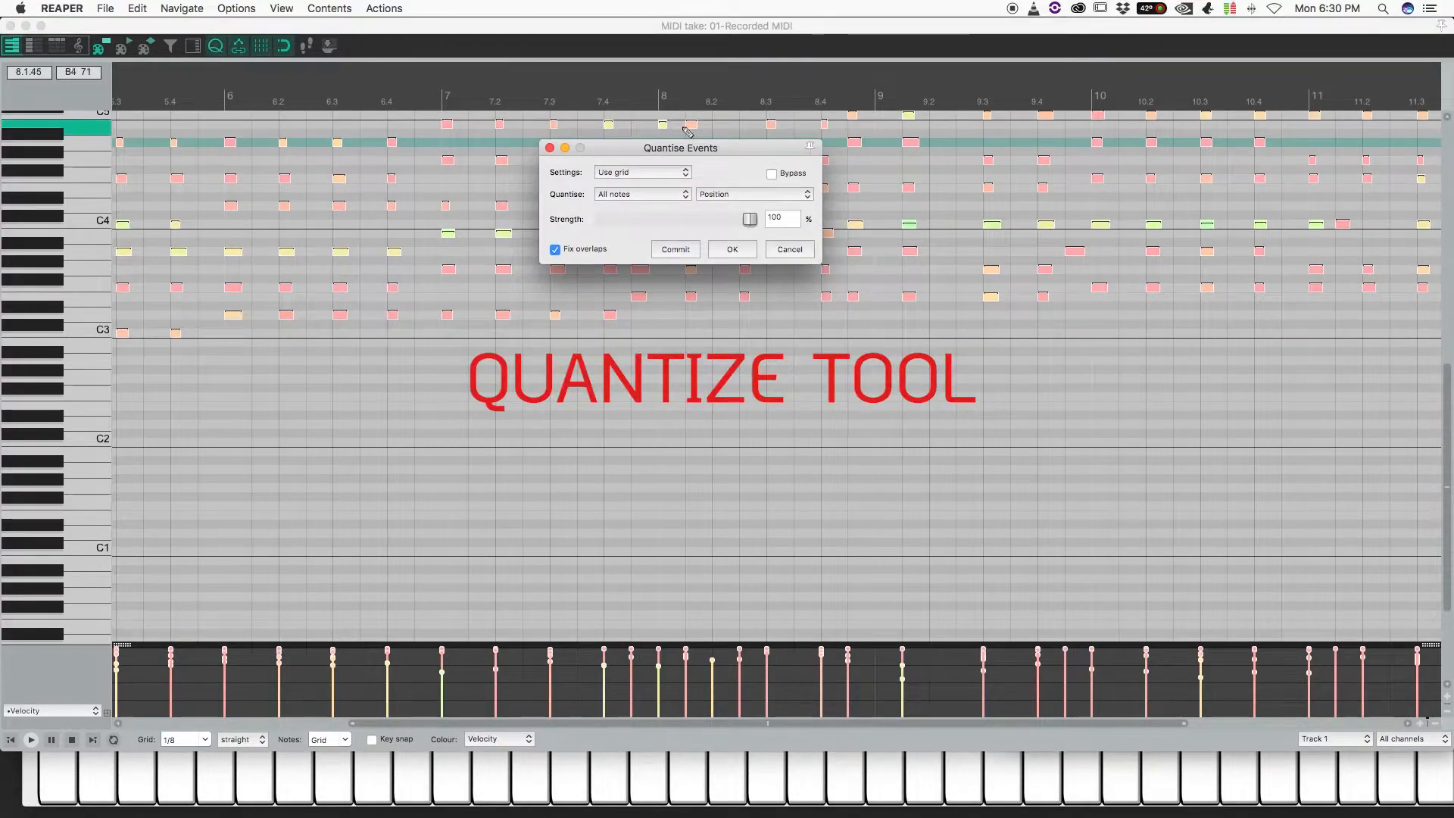
left_click(628, 196)
left_click(637, 195)
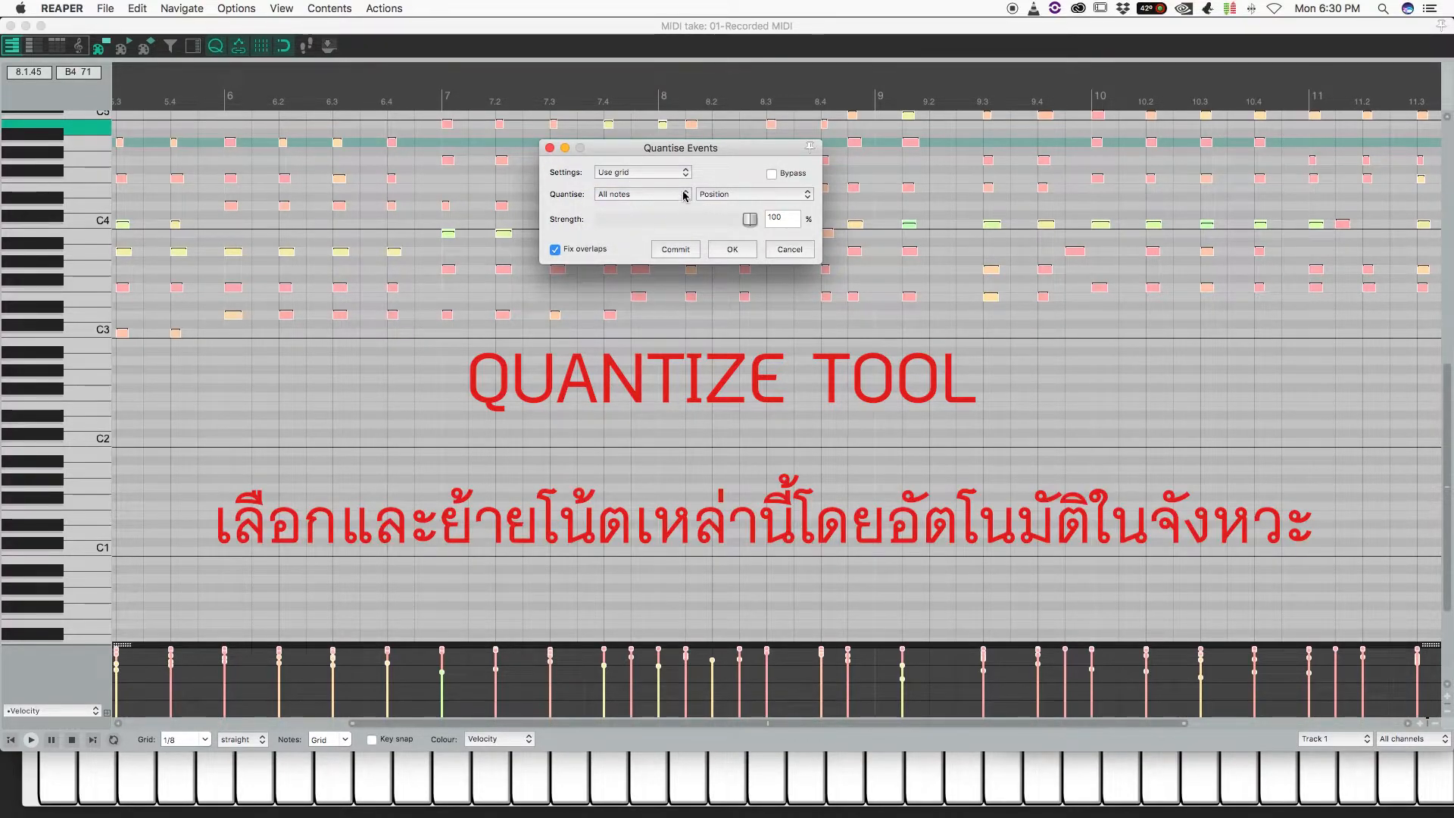
left_click(621, 175)
left_click(620, 176)
left_click(732, 250)
- Play the quantised notes back from the start of measure 4 and close the piano roll editor
scroll(435, 205, "left", 5)
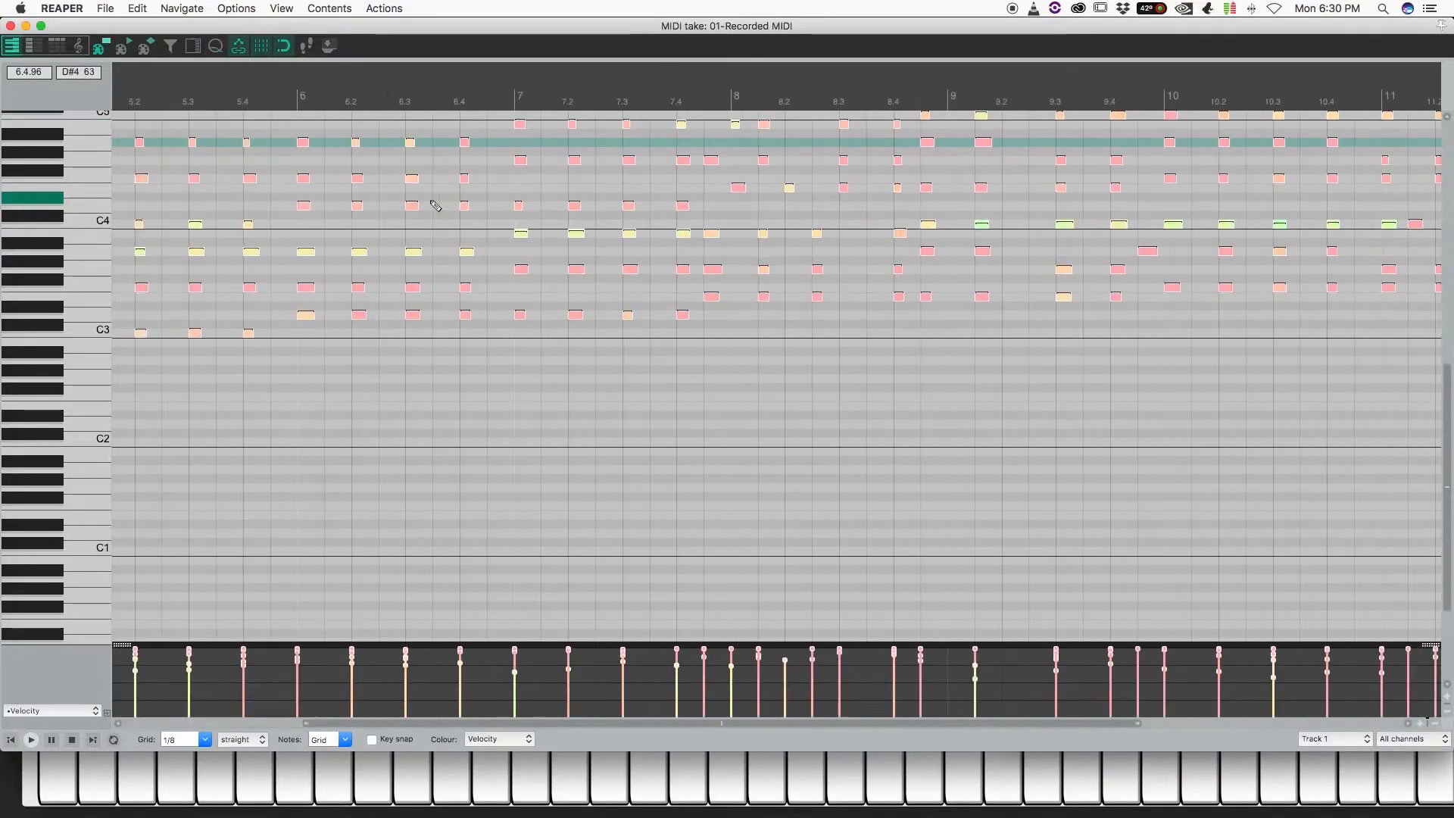
left_click(141, 100)
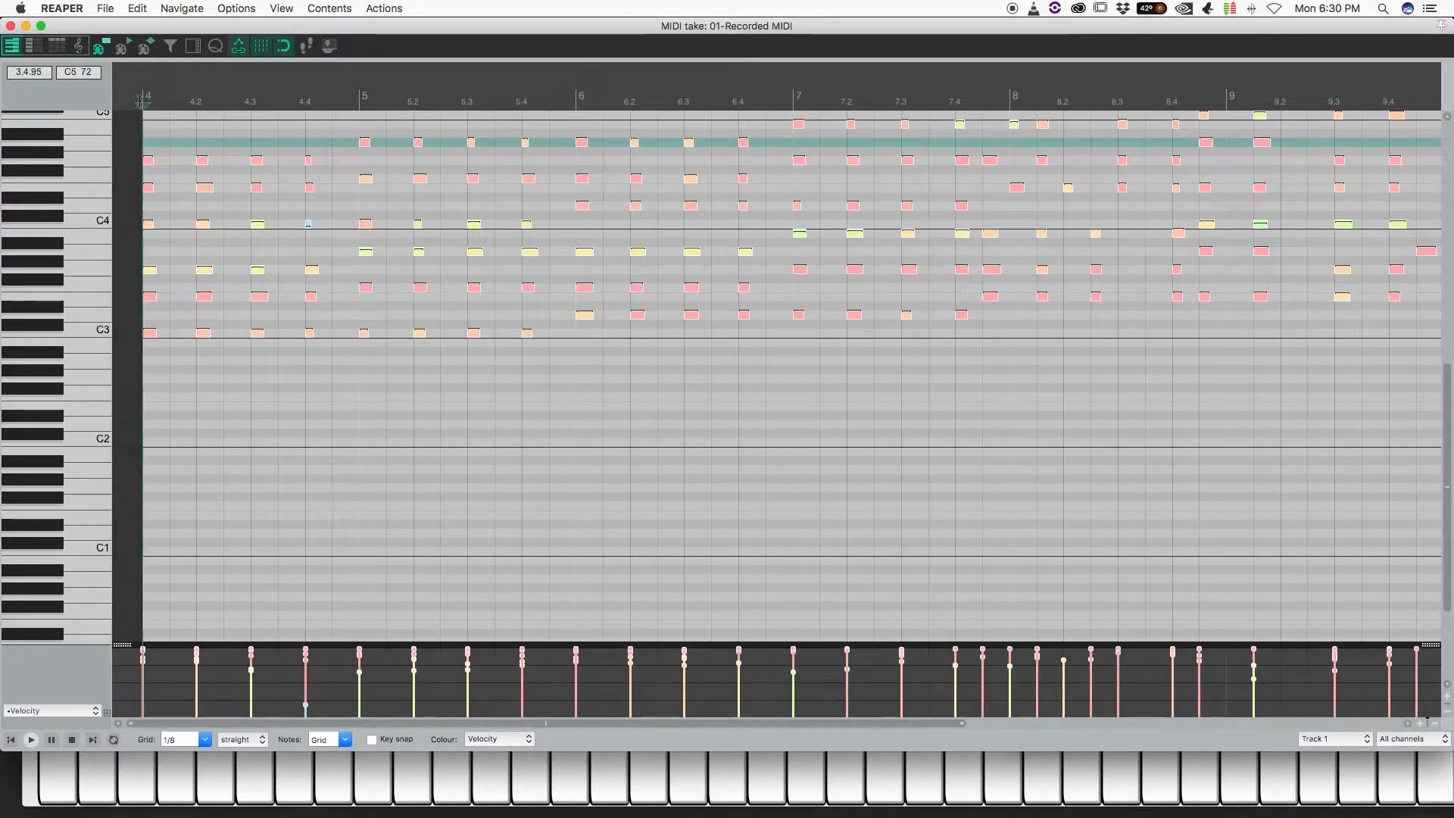
key("space")
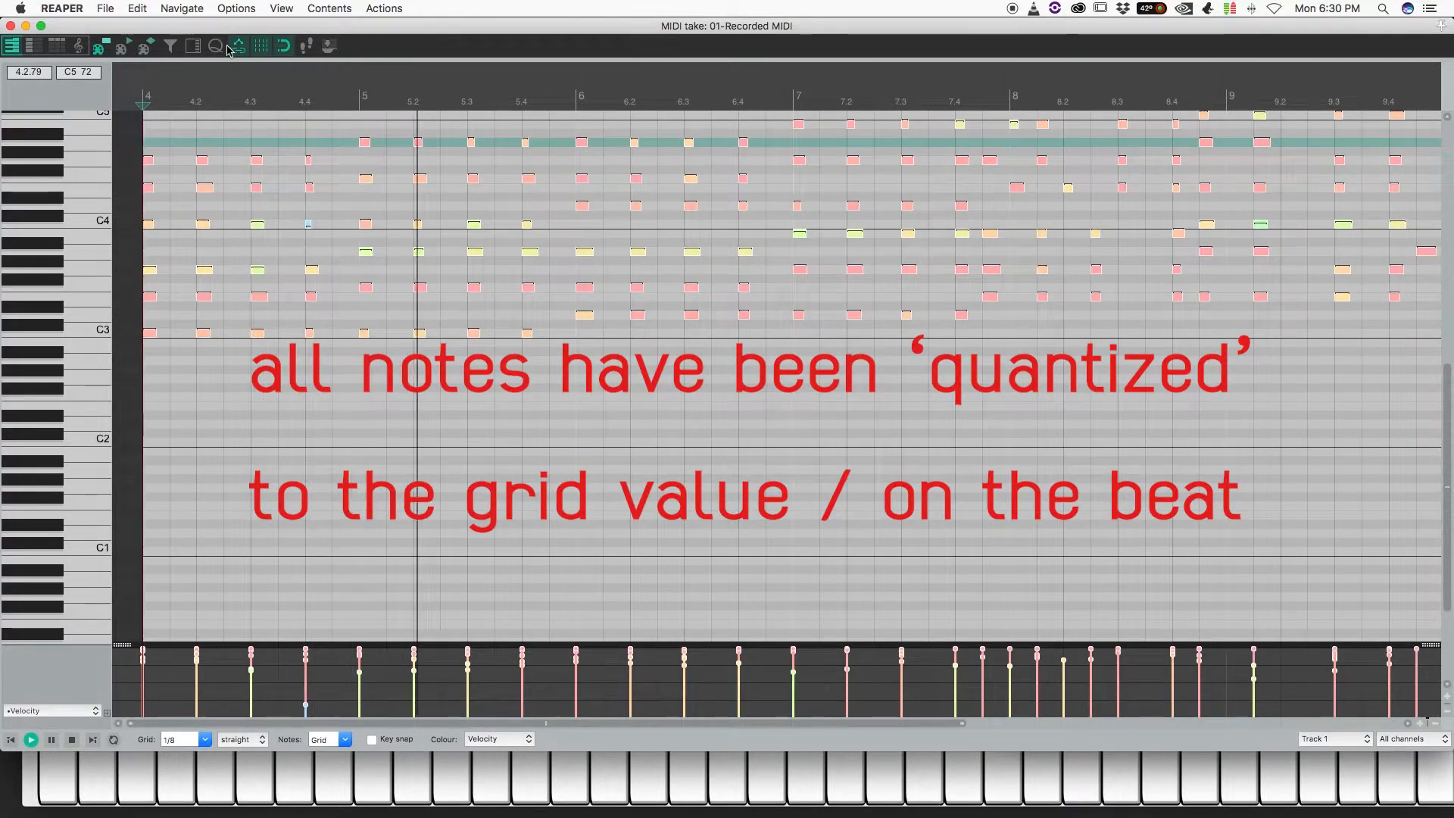
left_click(11, 26)
- Place the second MIDI item directly after the first at 14.1.00 and set the time selection from 5.1.00 to 23.1.00
left_click_drag(1167, 400, 862, 399)
left_click(999, 534)
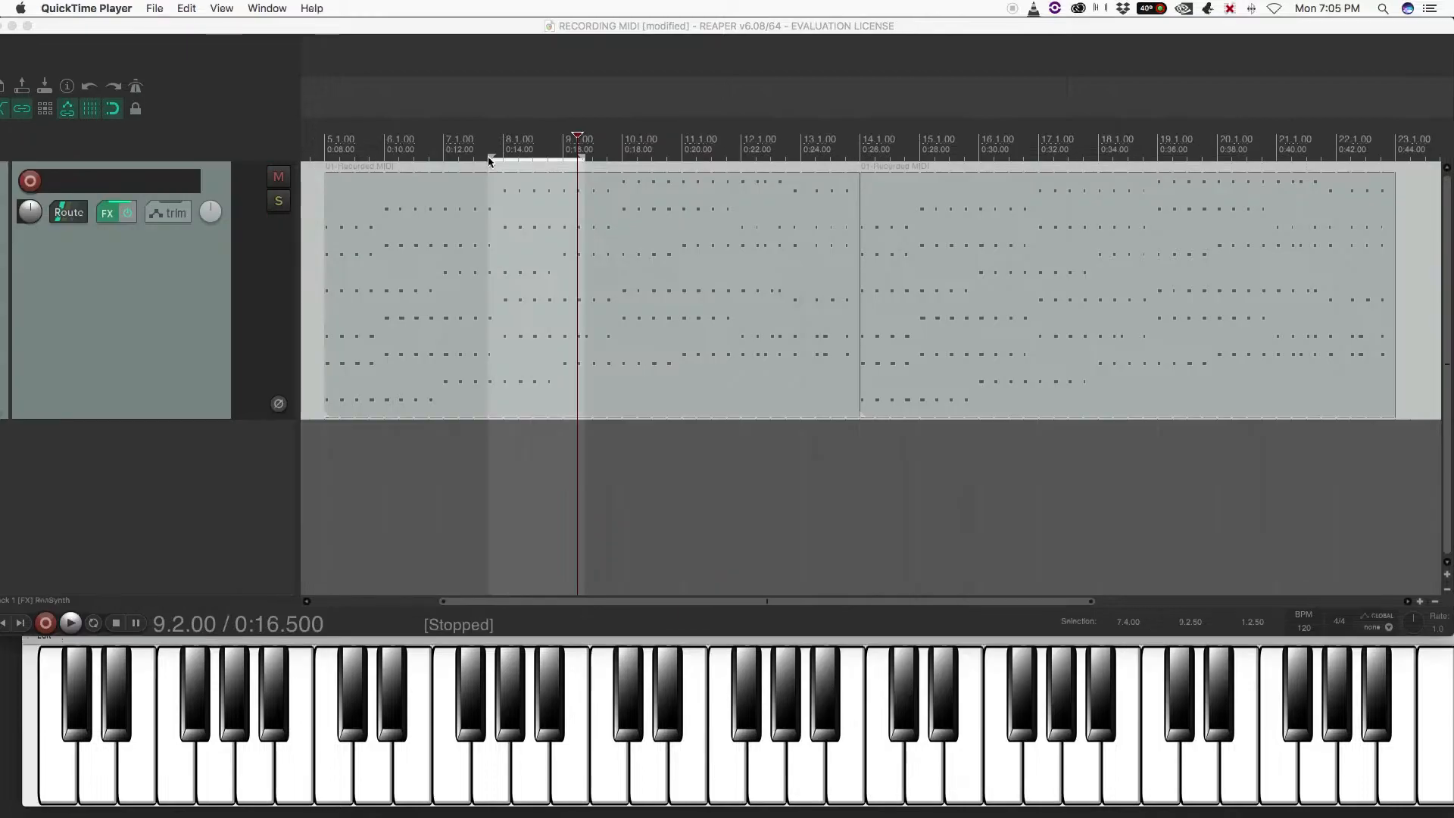
left_click(473, 156)
left_click_drag(473, 156, 326, 156)
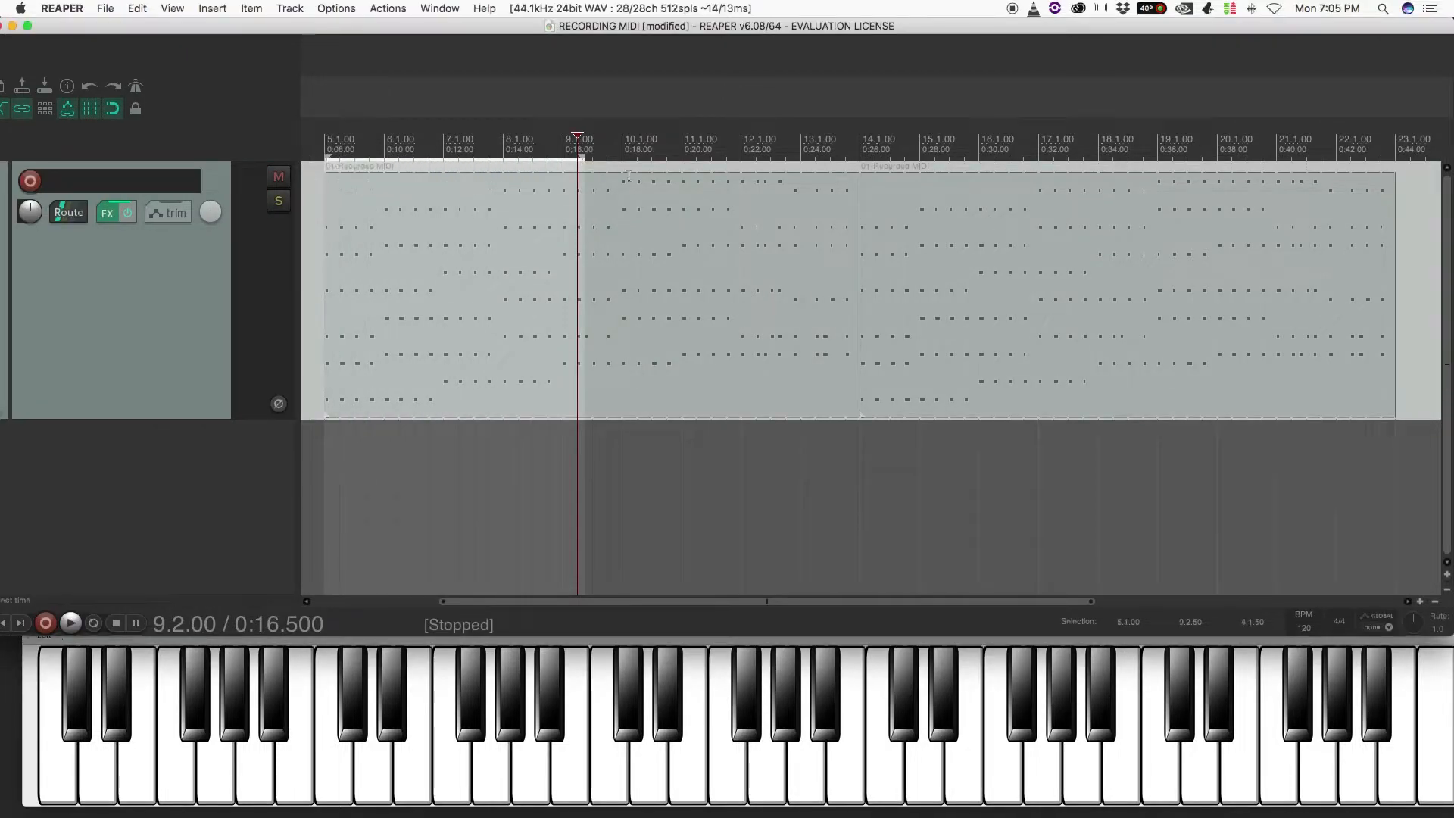
left_click_drag(580, 155, 1396, 204)
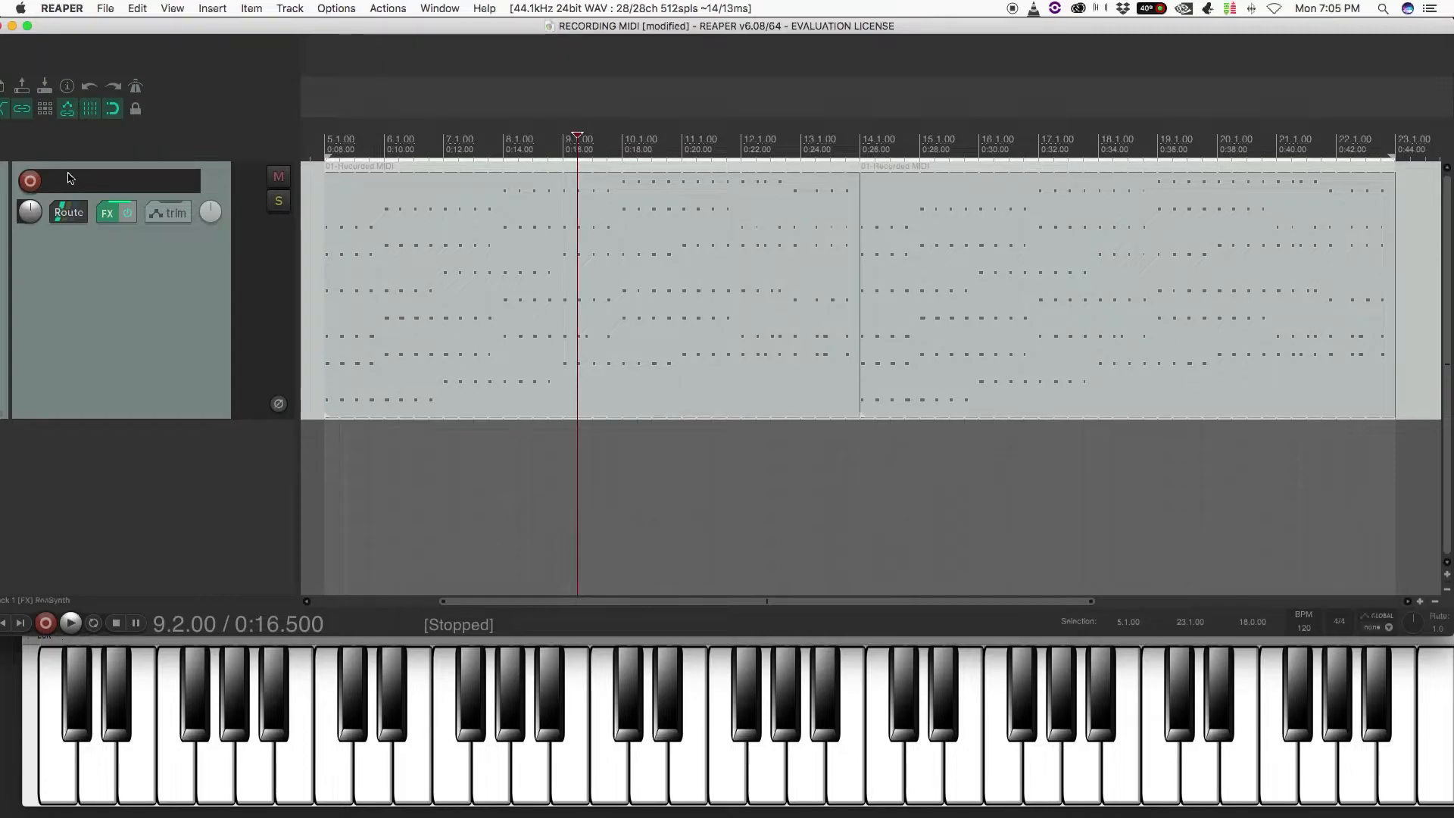
- Name the recorded MIDI track SYNTH and set it to a random colour
double_click(68, 178)
type("S")
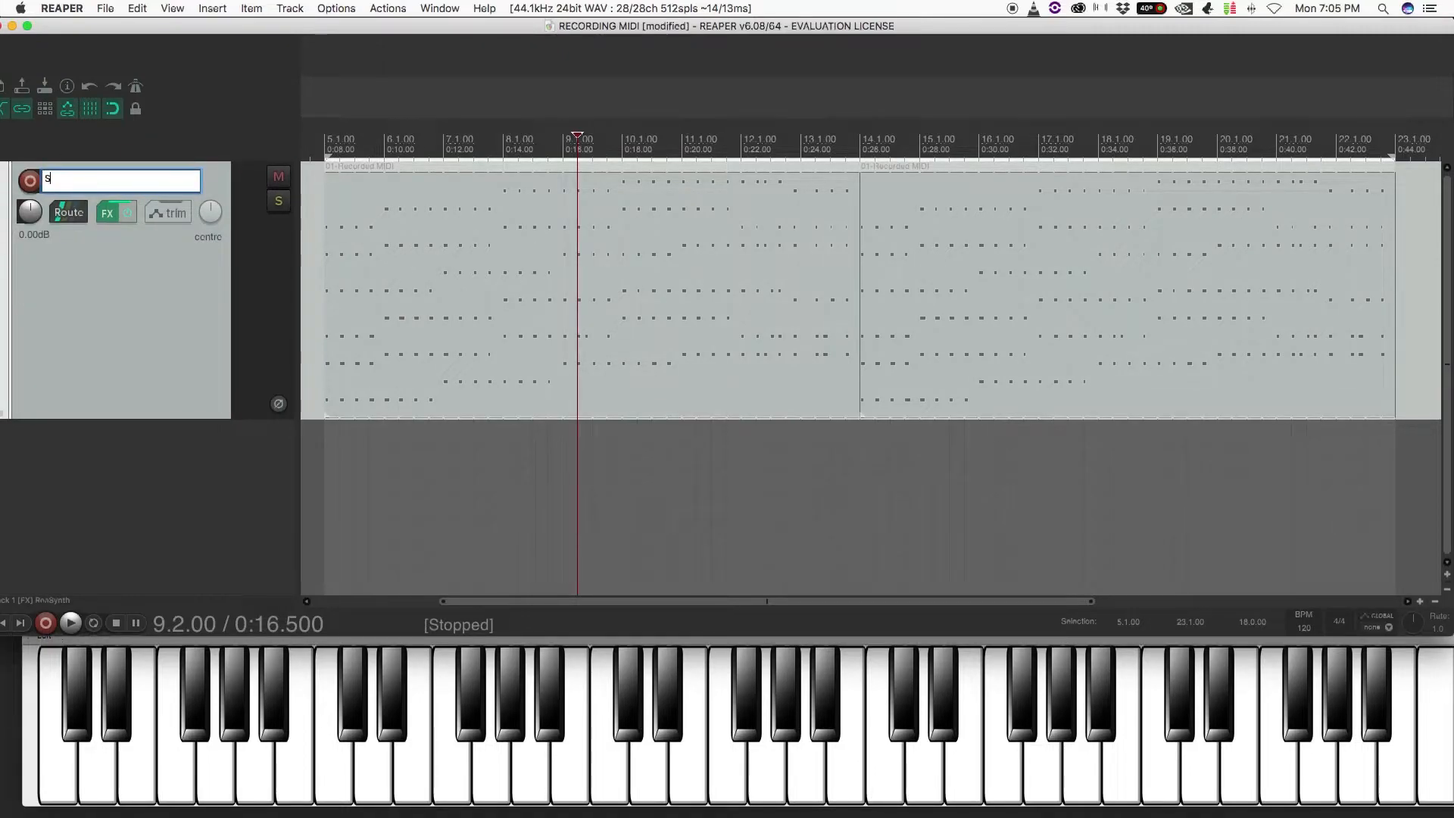
type("YNTH")
key("Return")
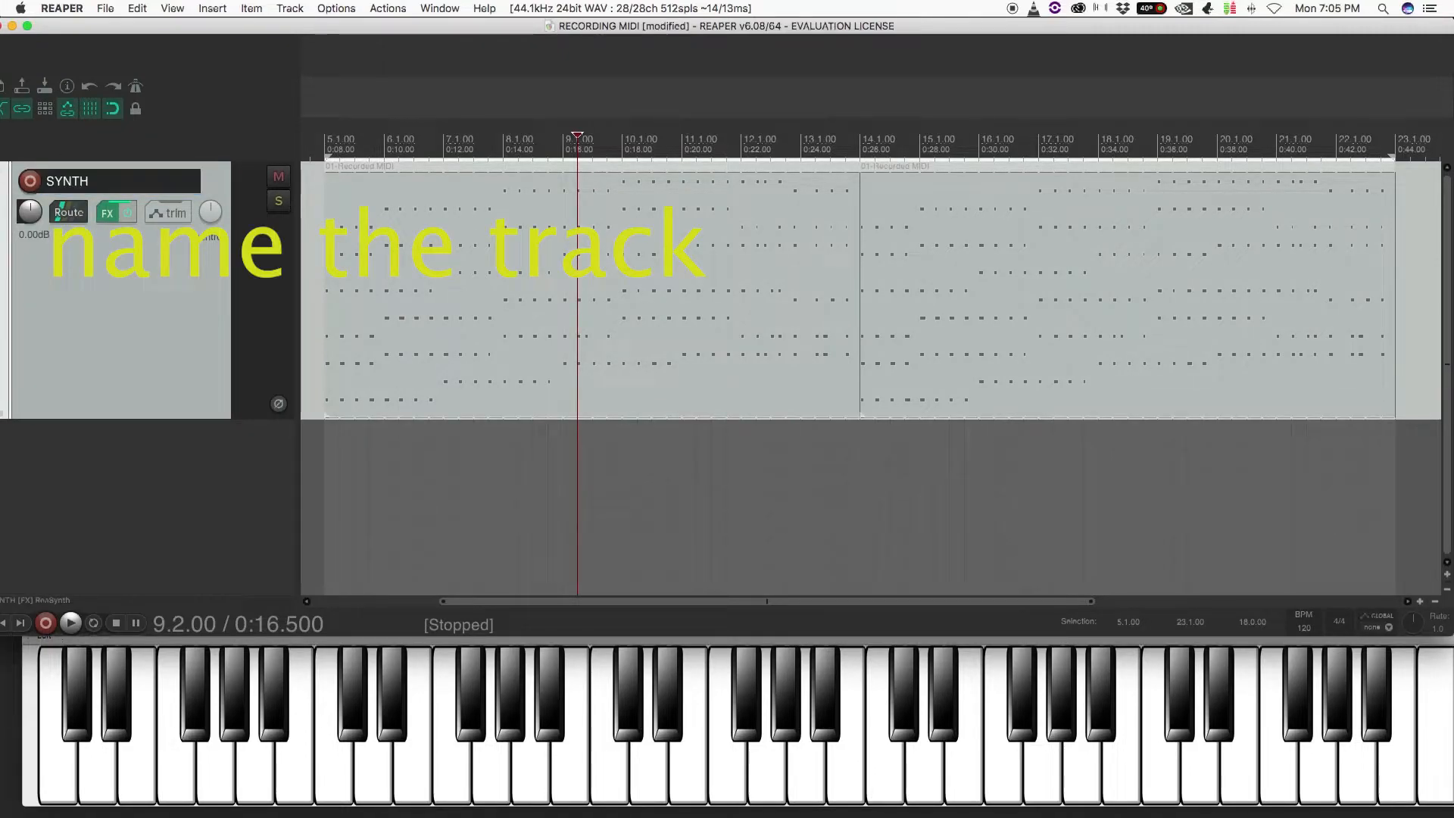
right_click(116, 310)
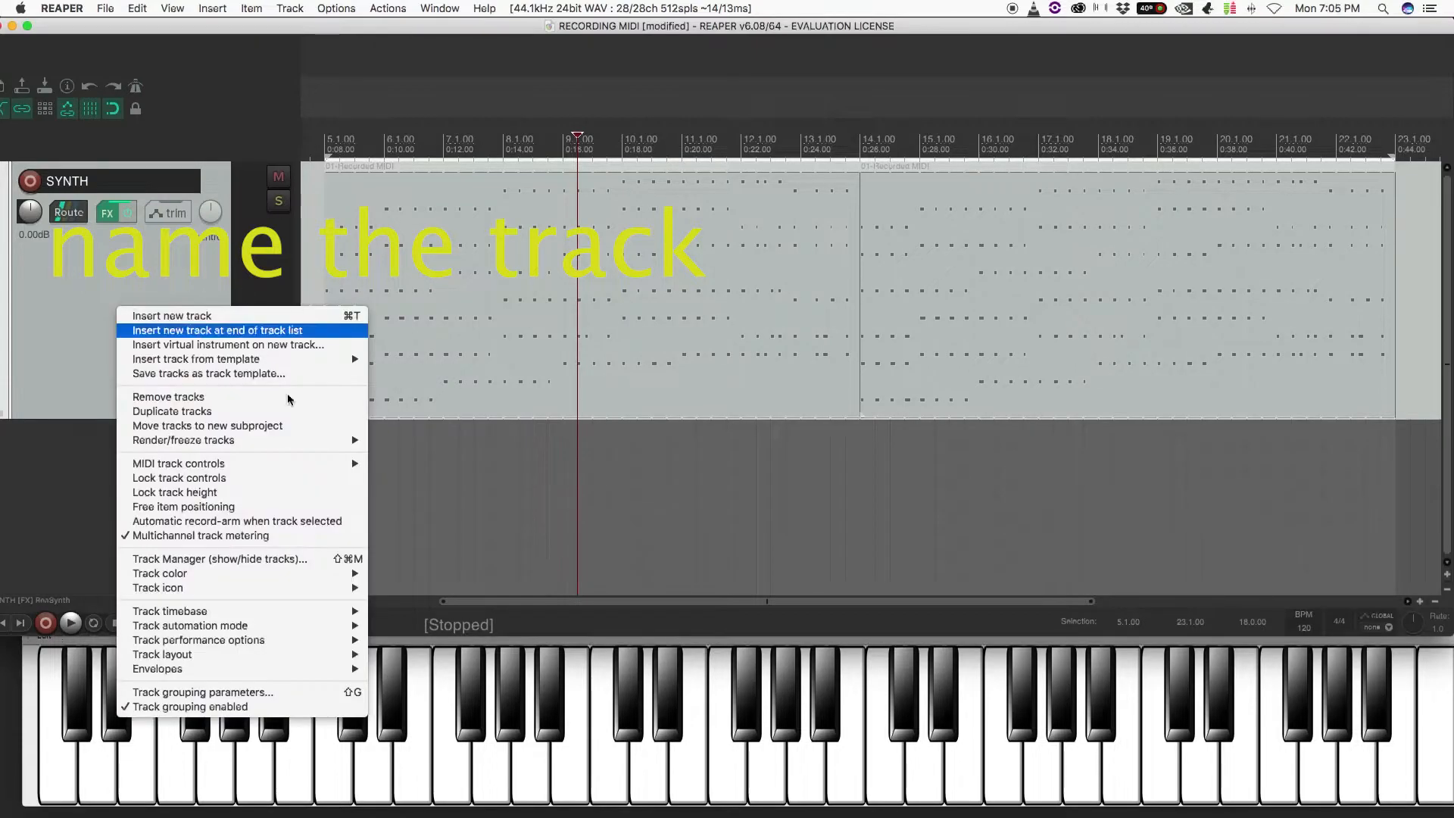
mouse_move(265, 573)
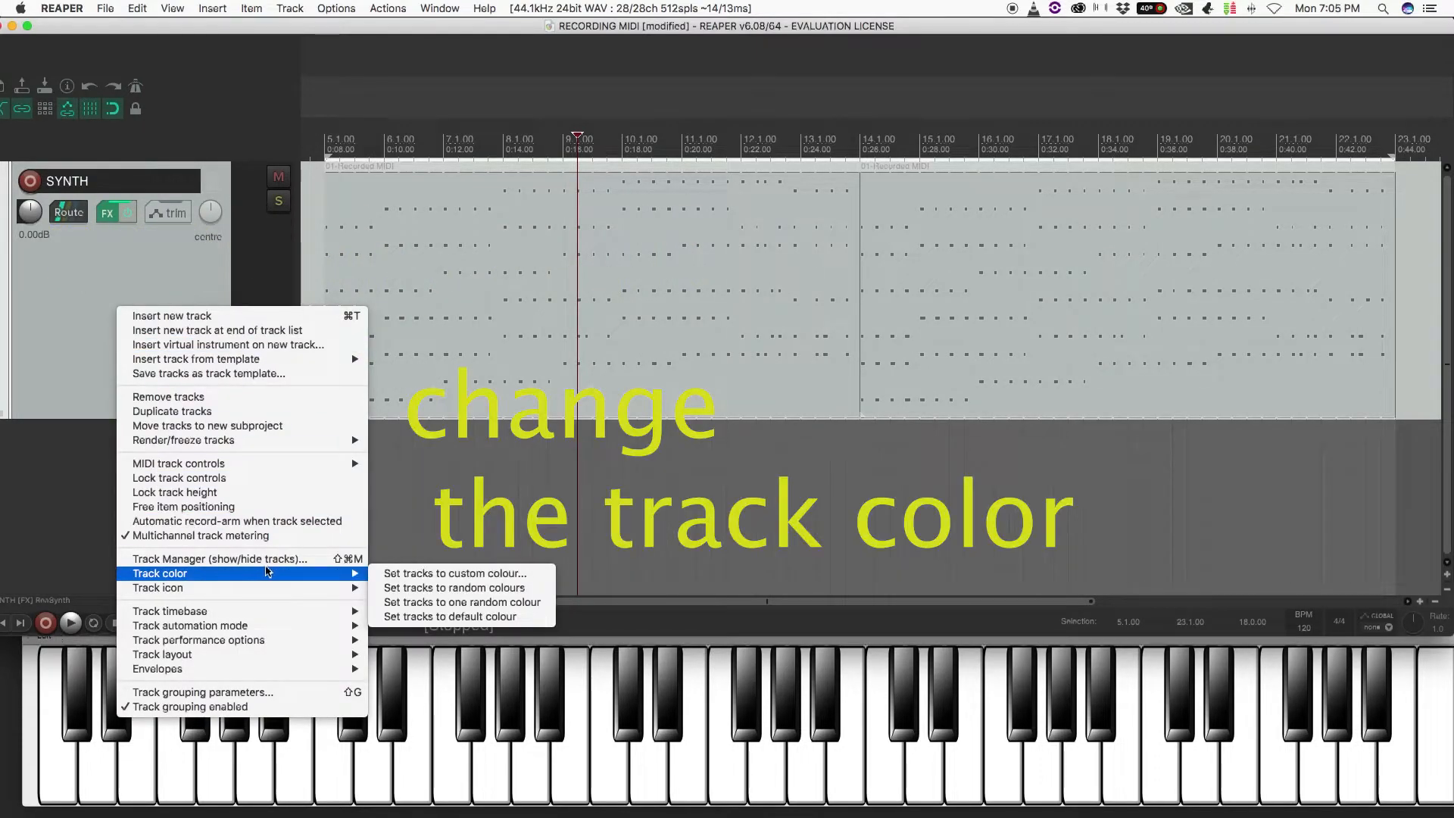
left_click(452, 588)
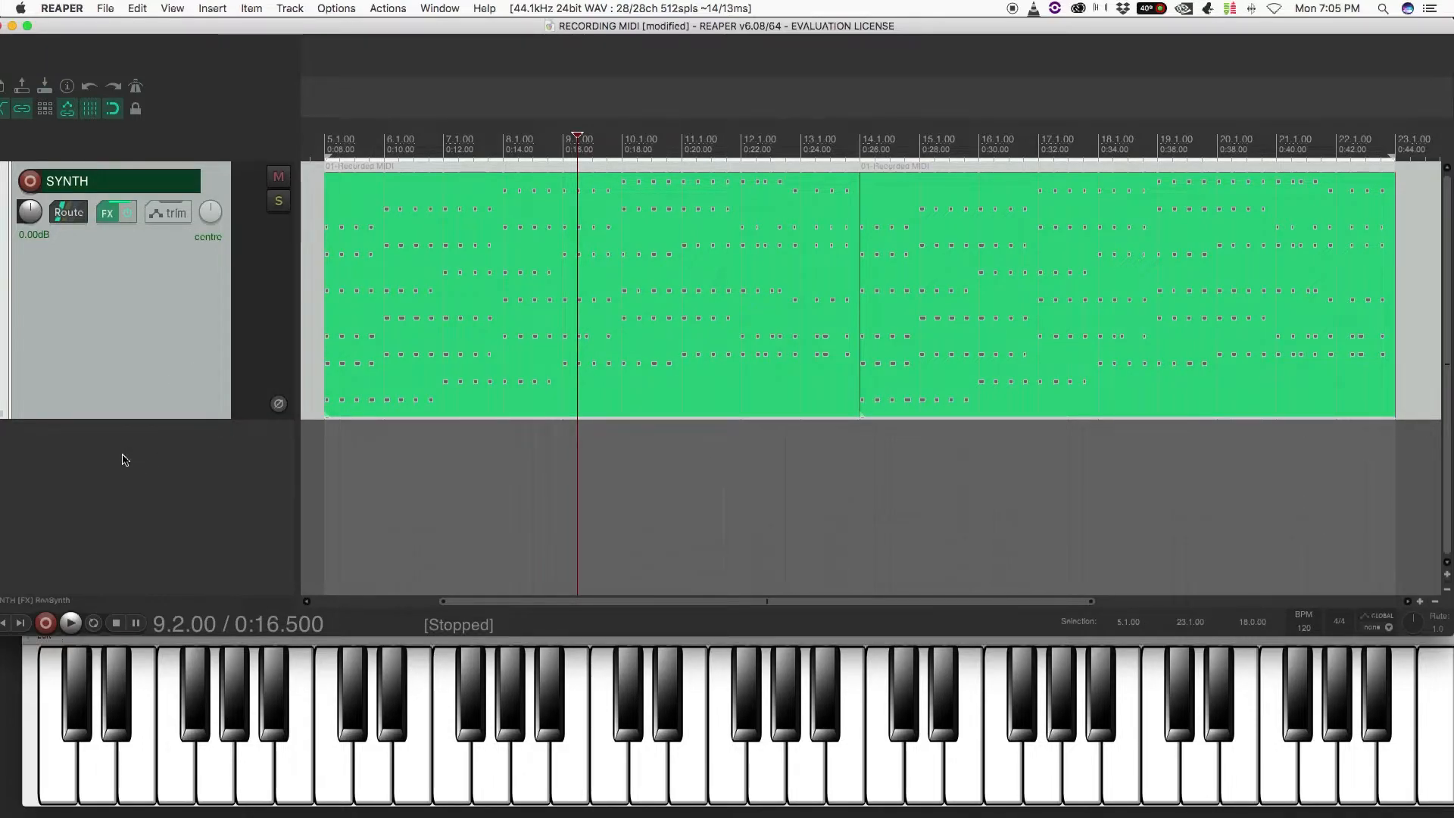
- Create a new track below SYNTH, name it BASS and open its FX window
double_click(131, 475)
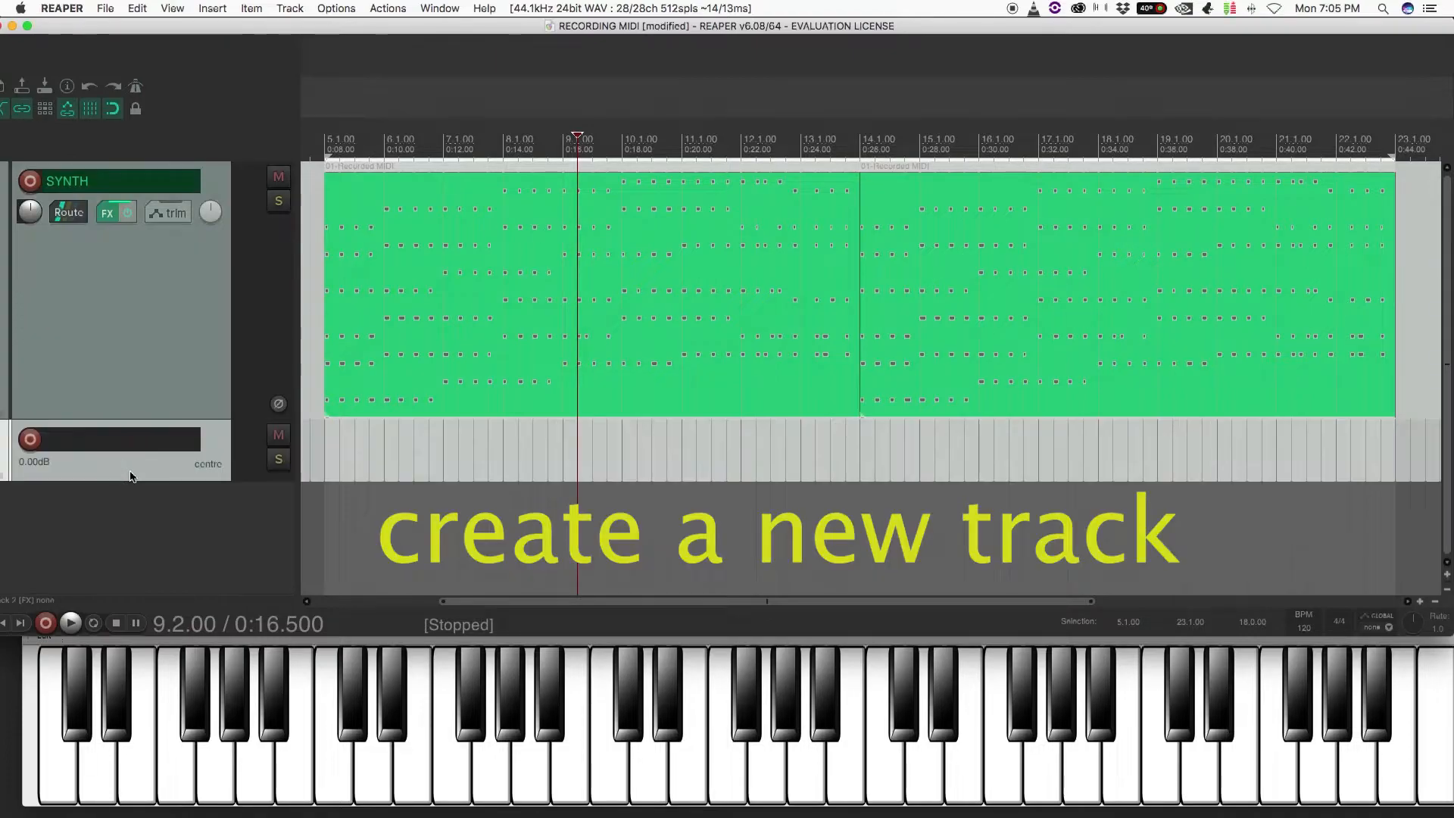
left_click(120, 482)
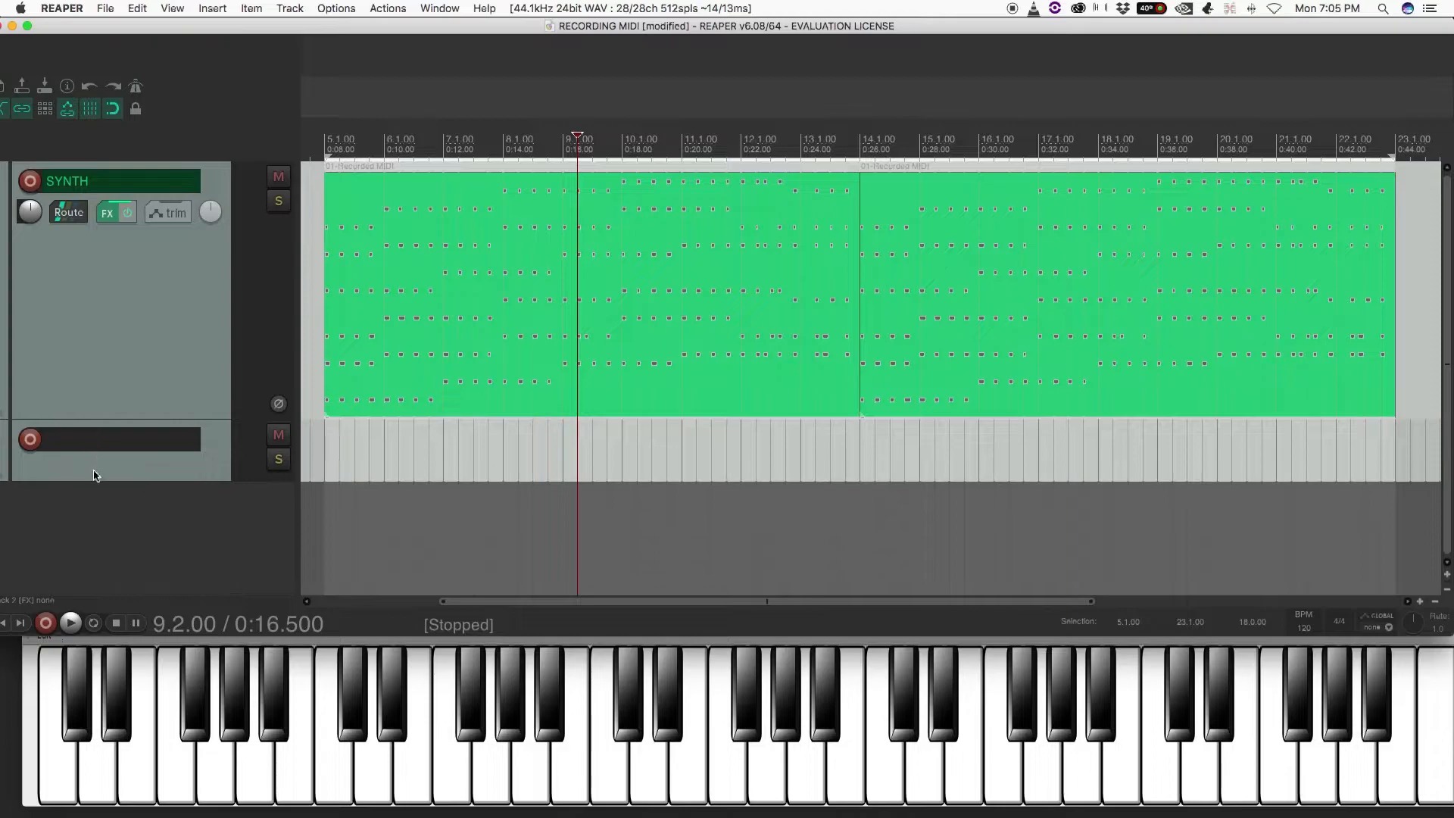
double_click(78, 440)
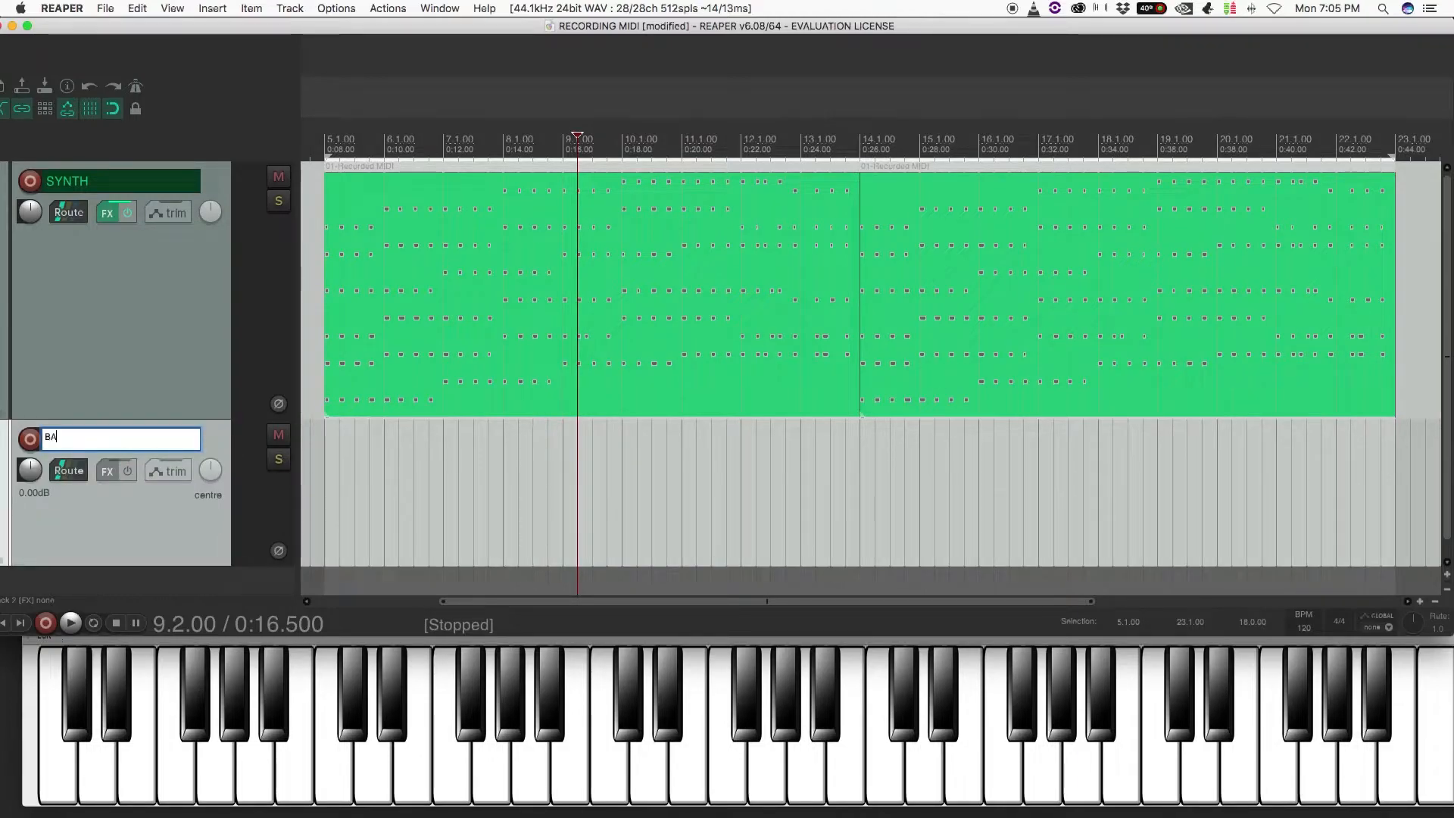
type("BASS")
key("Return")
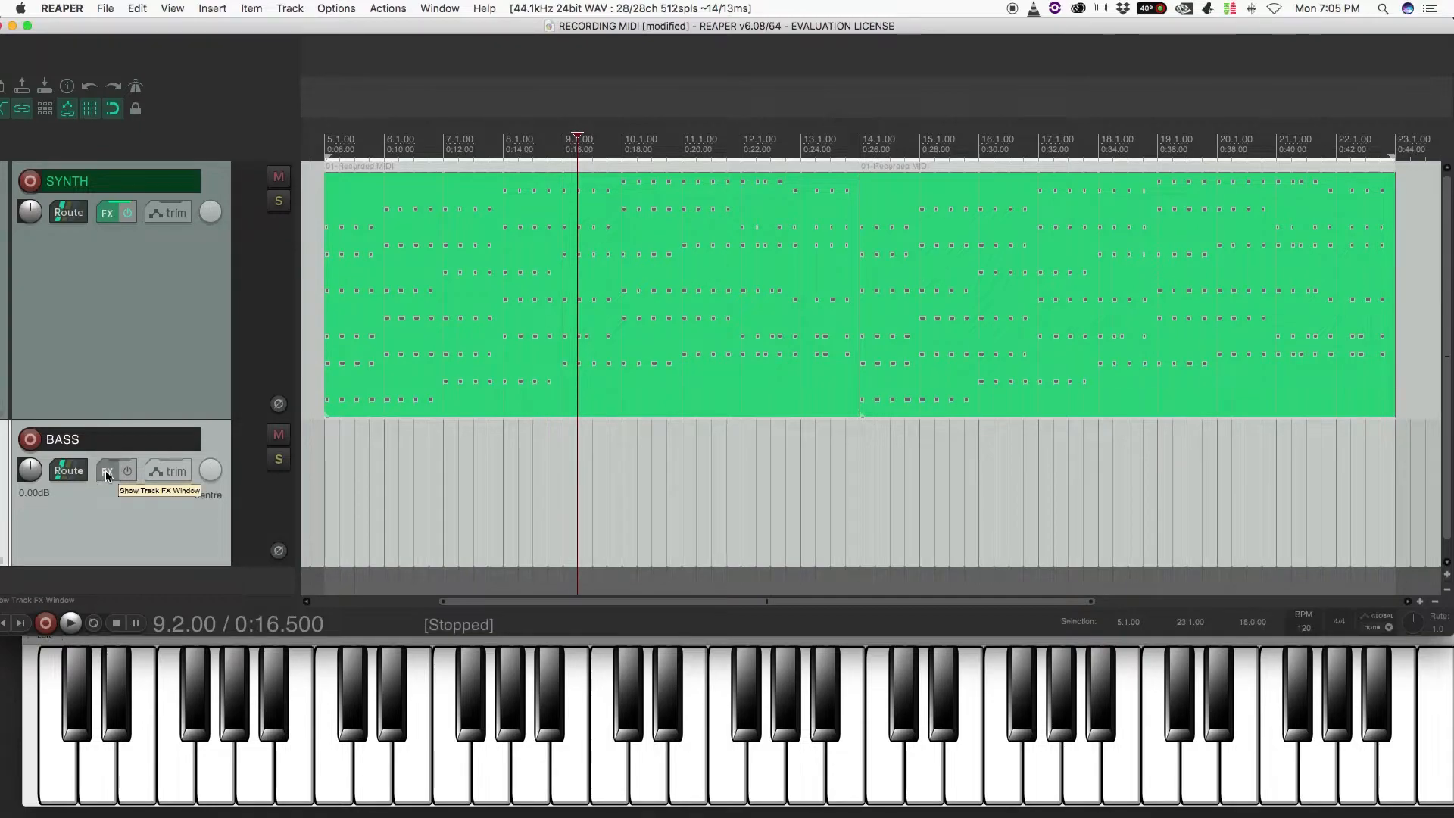
left_click(107, 473)
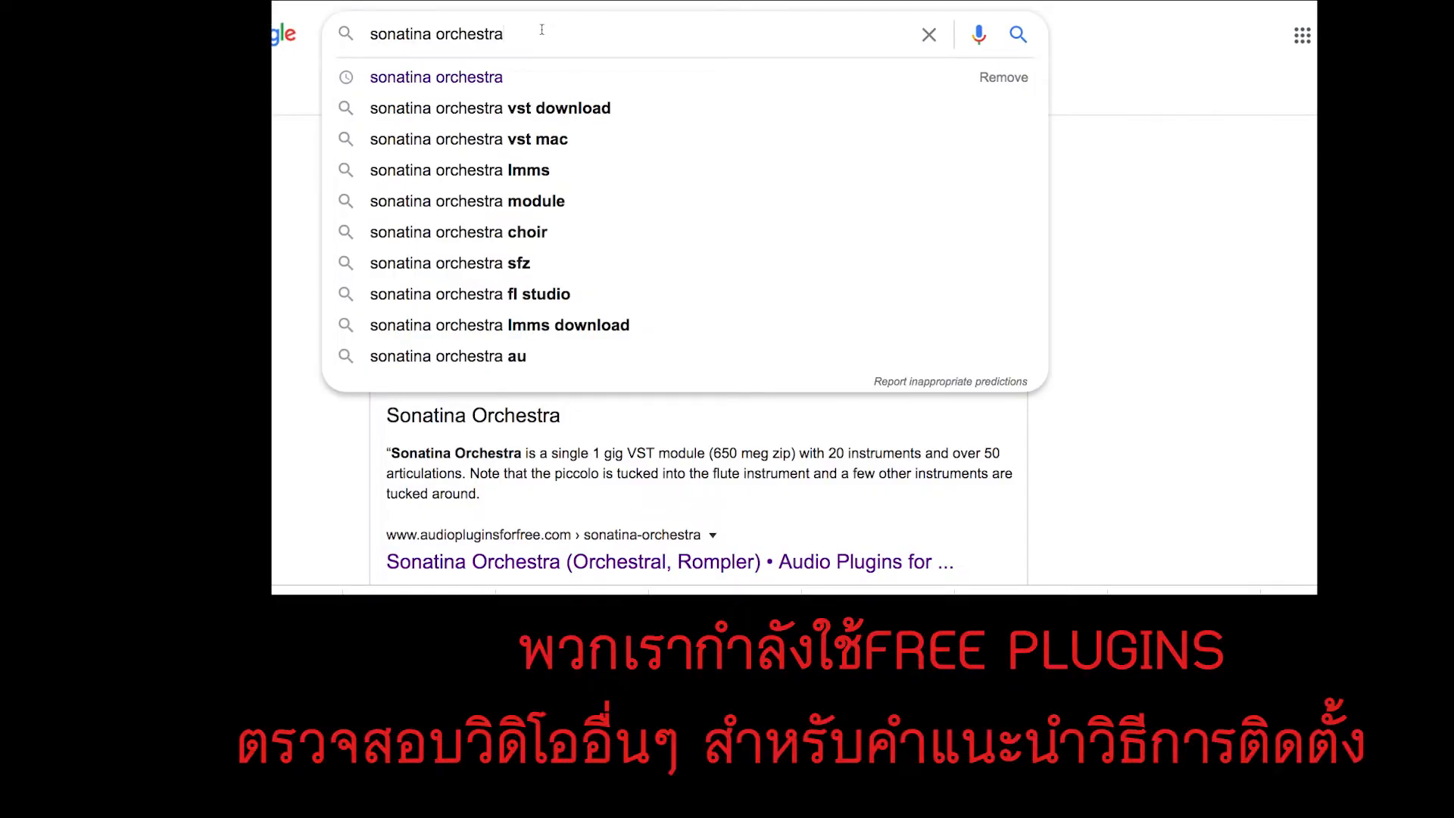
- Switch to the web browser and search Google for "sonatina orchestra" to look up the free plugin
key("Return")
scroll(543, 244, "down", 1)
scroll(543, 246, "down", 5)
left_click(547, 399)
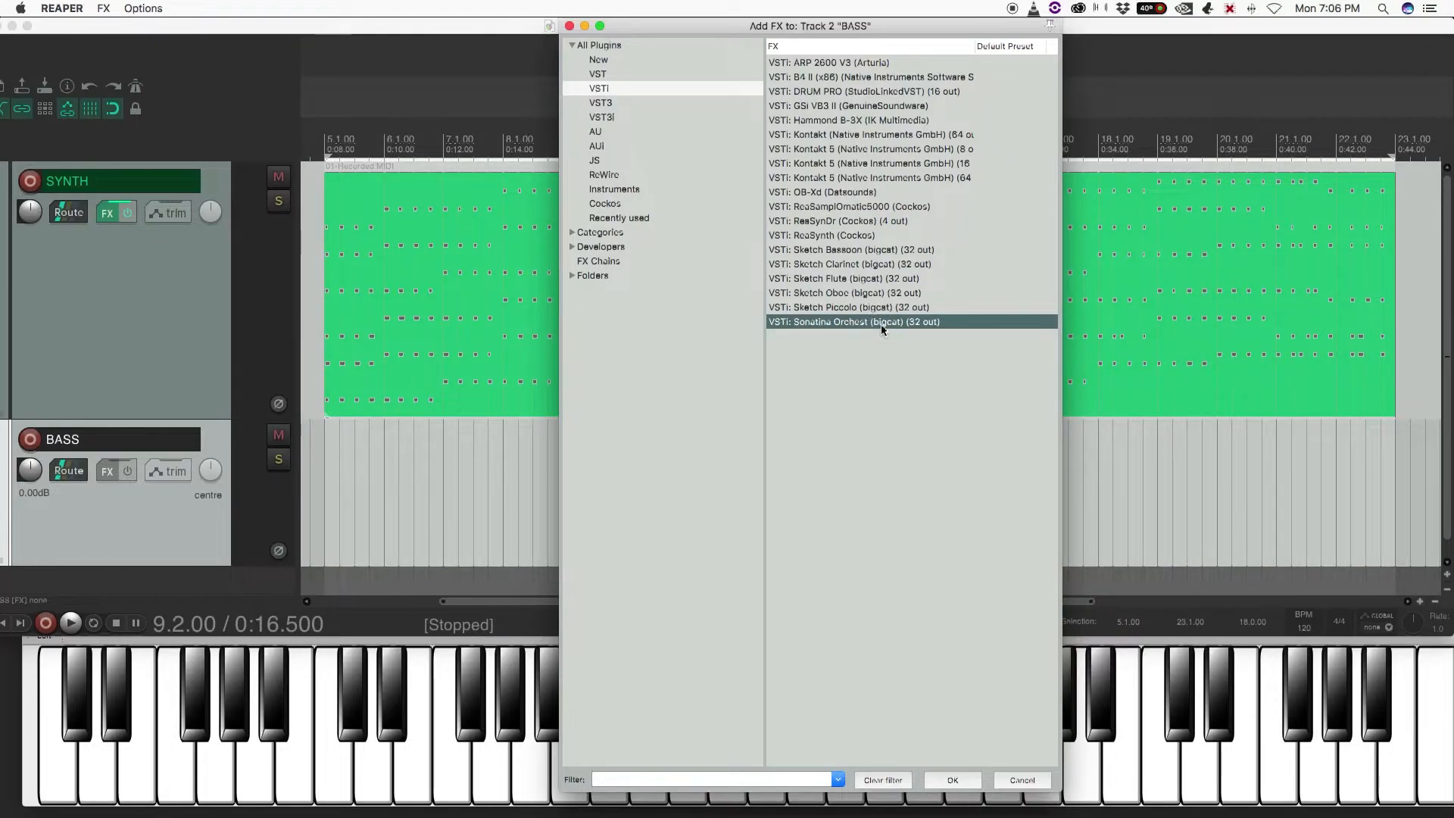
- Load VSTi: Sonatina Orchest (bigcat) on the BASS track and choose Sonatina Double Bass with the Double Bass Pizzicato group
double_click(880, 324)
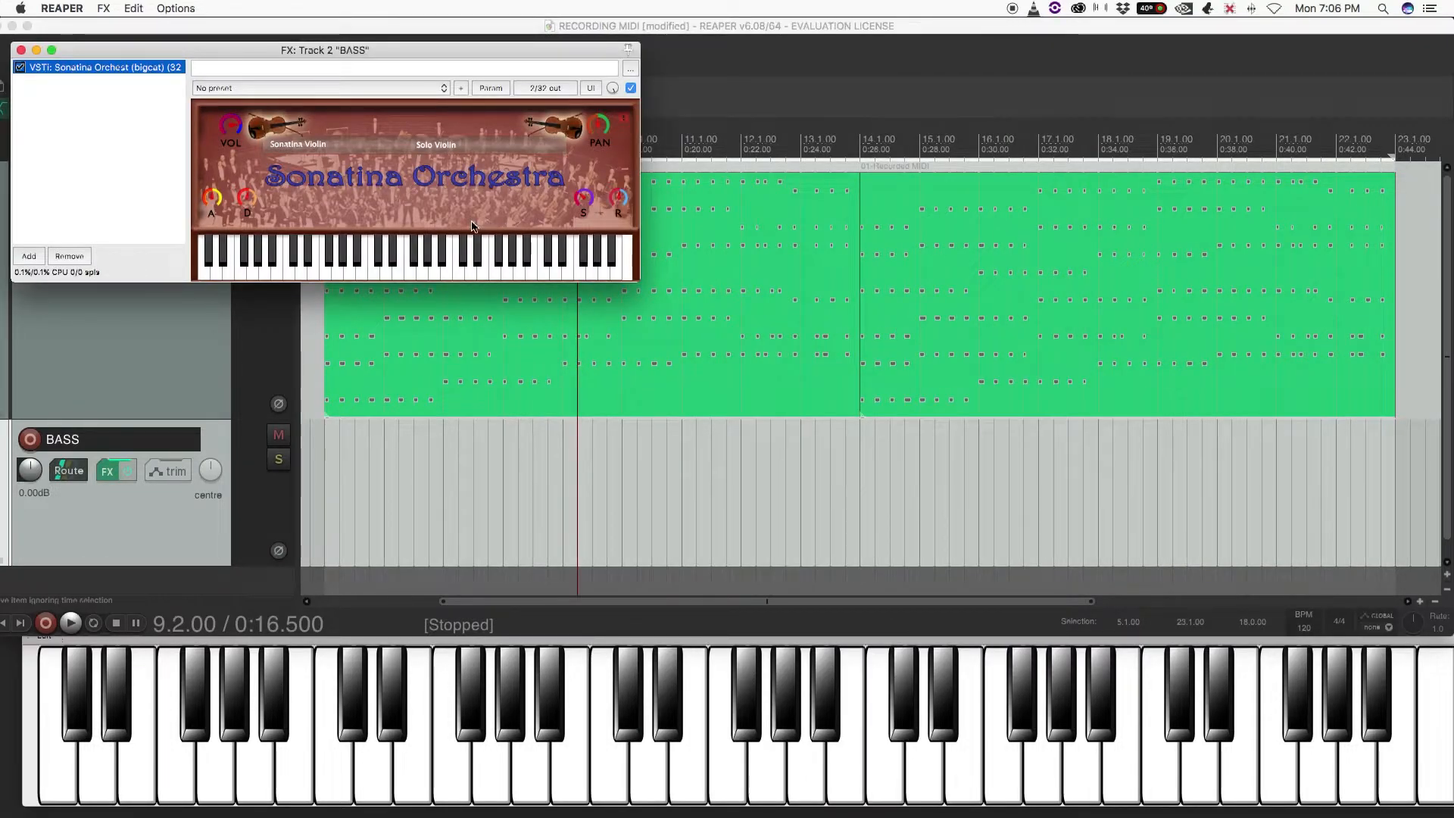
left_click_drag(640, 282, 728, 353)
left_click(359, 148)
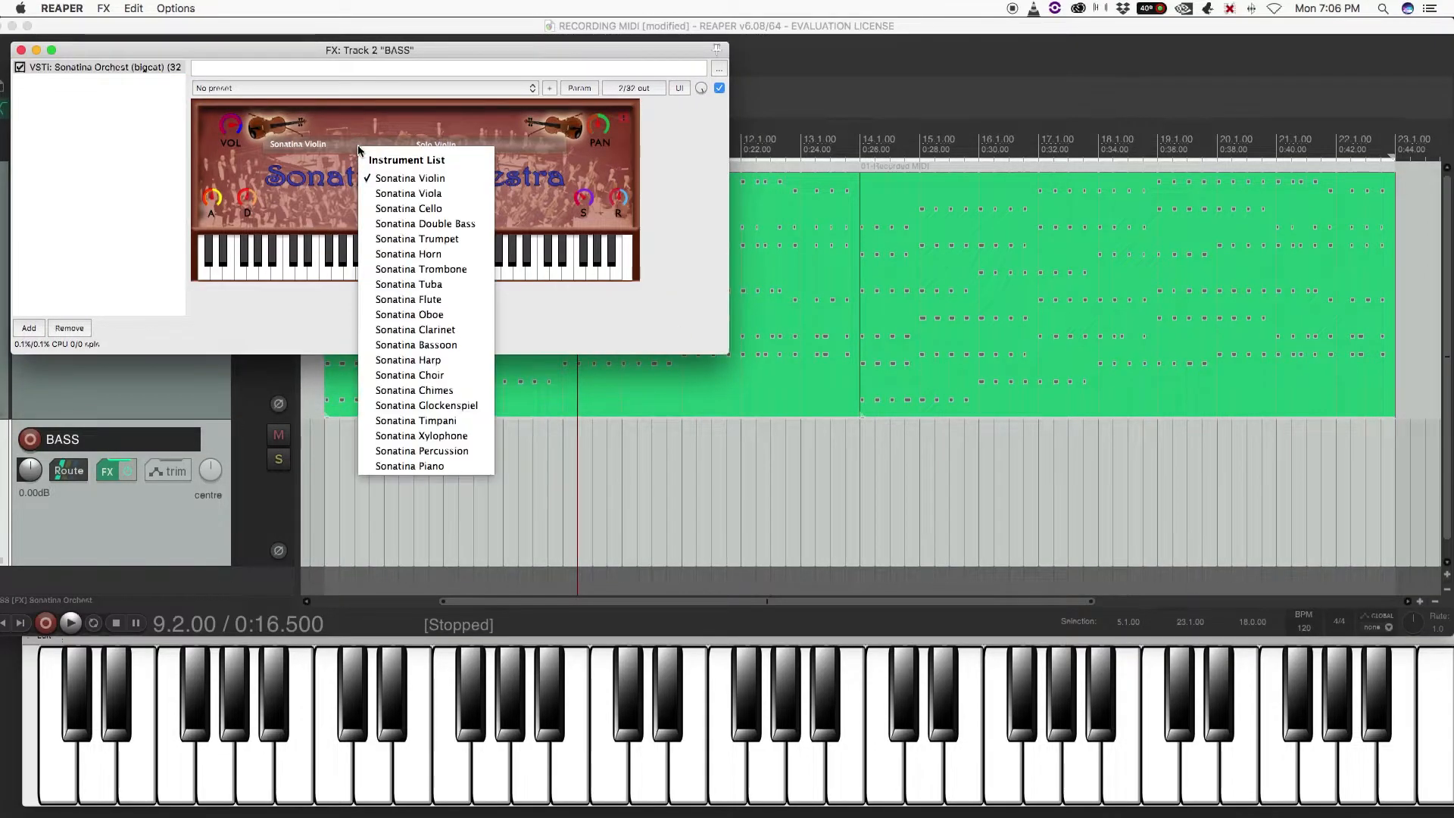
left_click(453, 223)
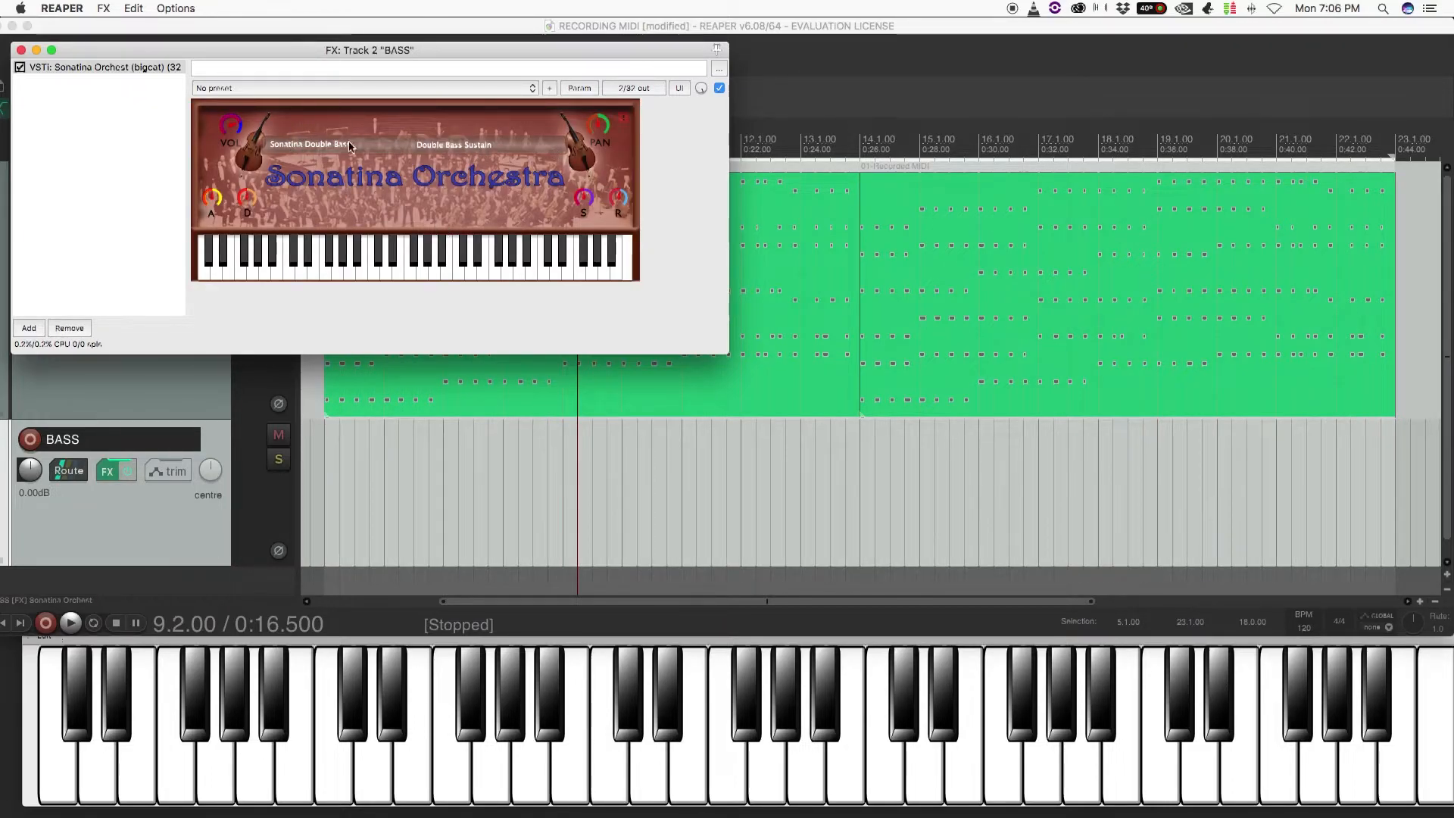
left_click(476, 145)
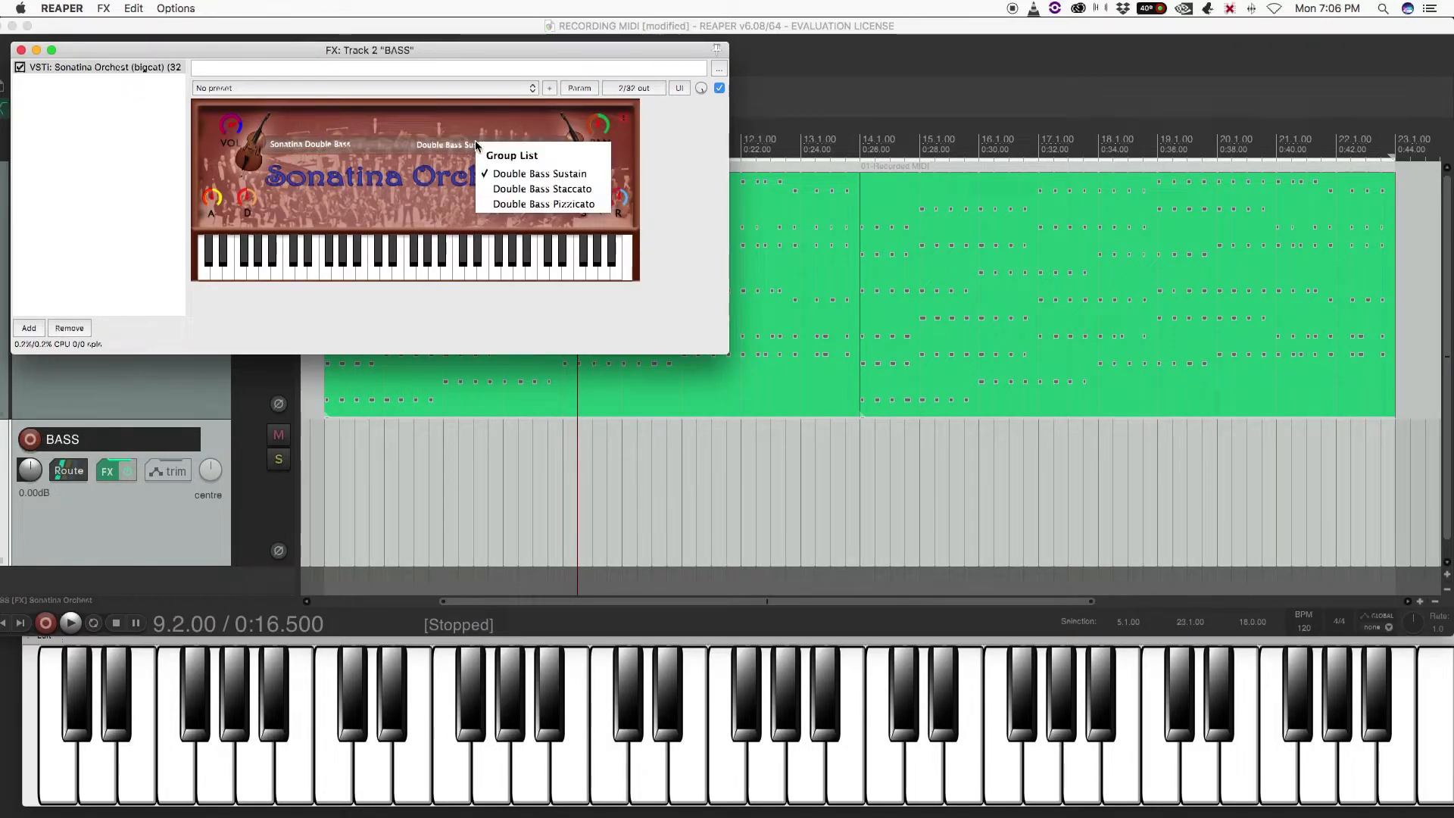
left_click(509, 204)
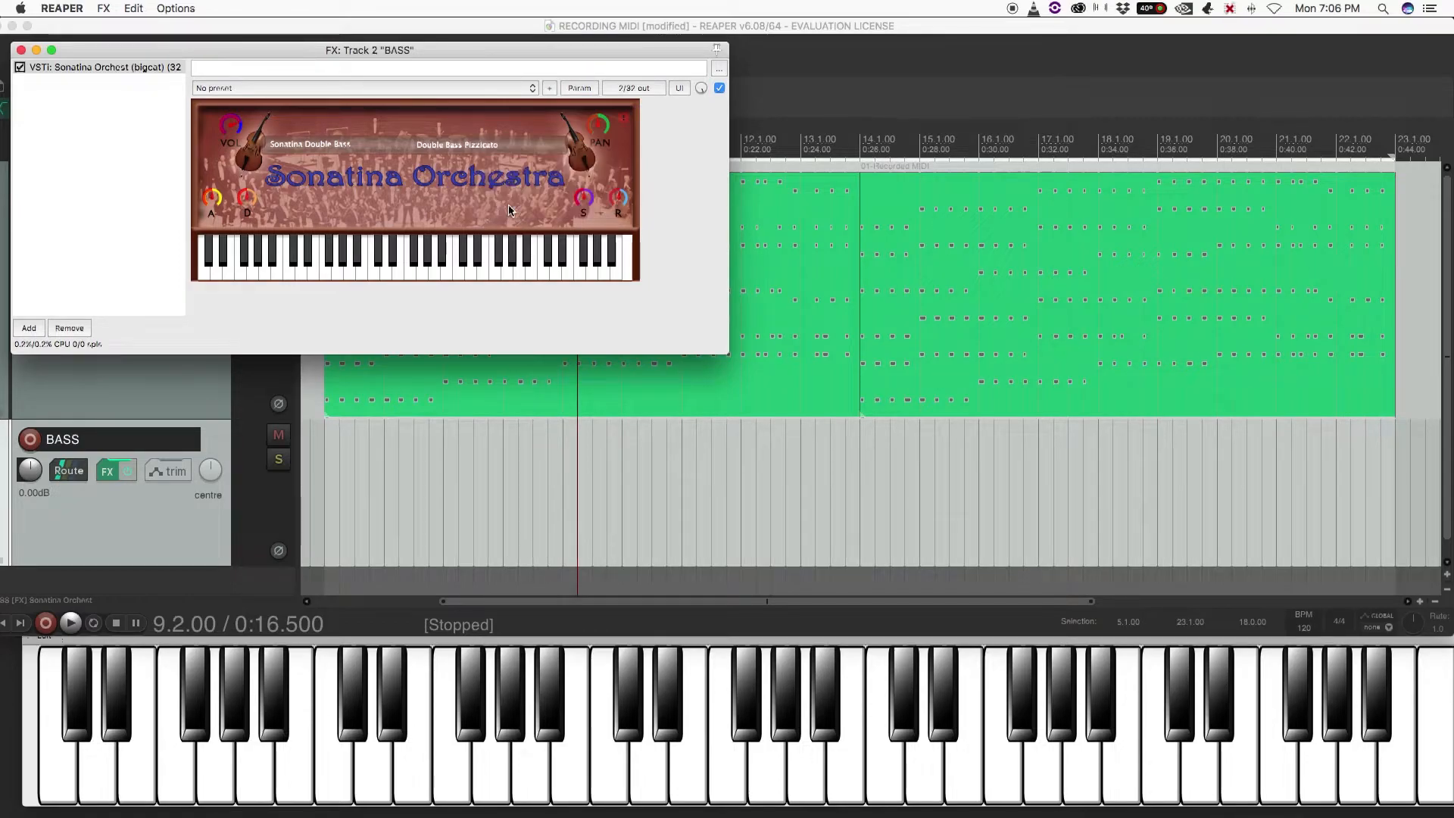
- Widen the track control area, arm the BASS track for recording and set its MIDI input to CME - Xkey, All Channels
left_click_drag(308, 480, 474, 496)
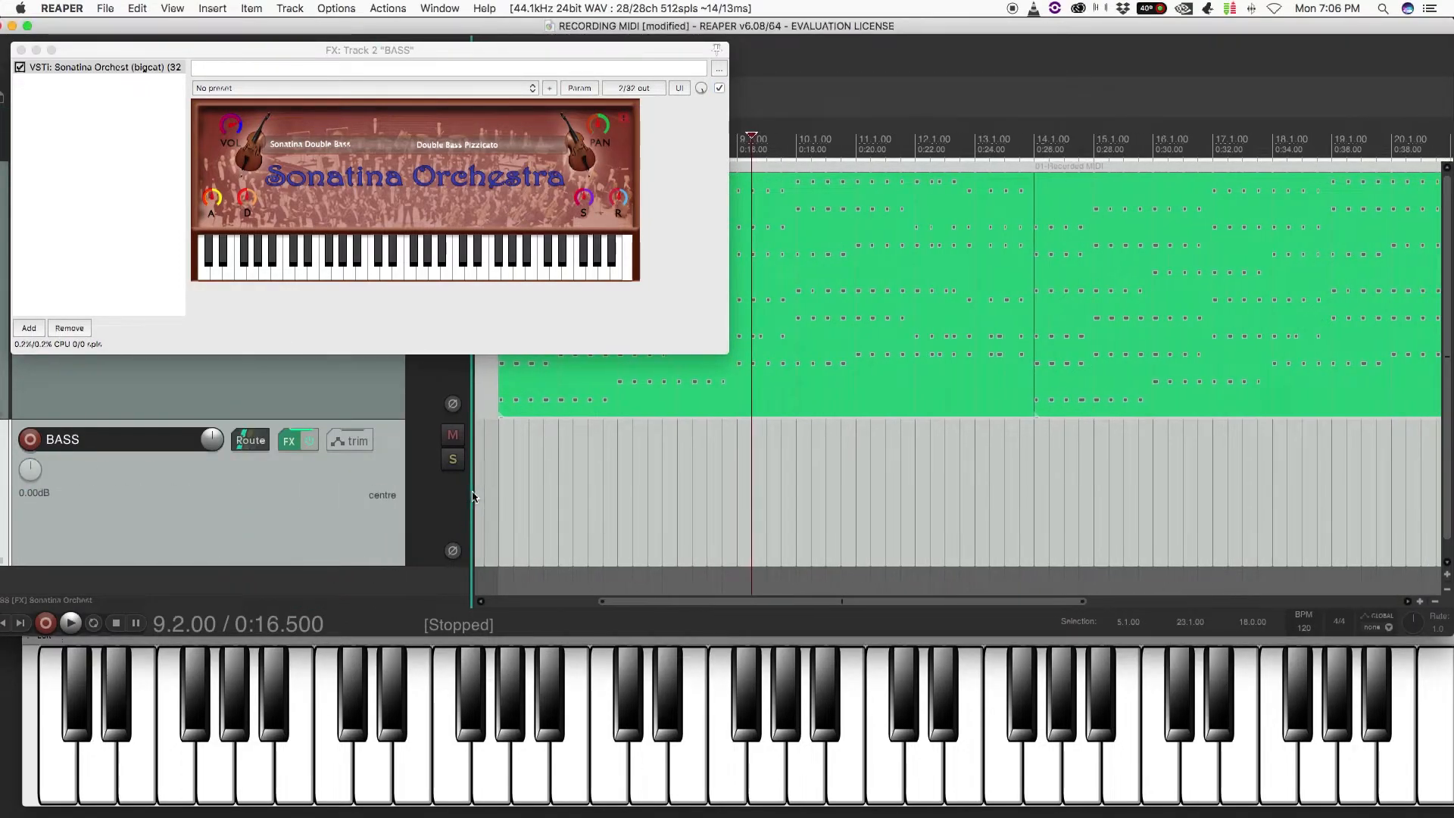
left_click(30, 439)
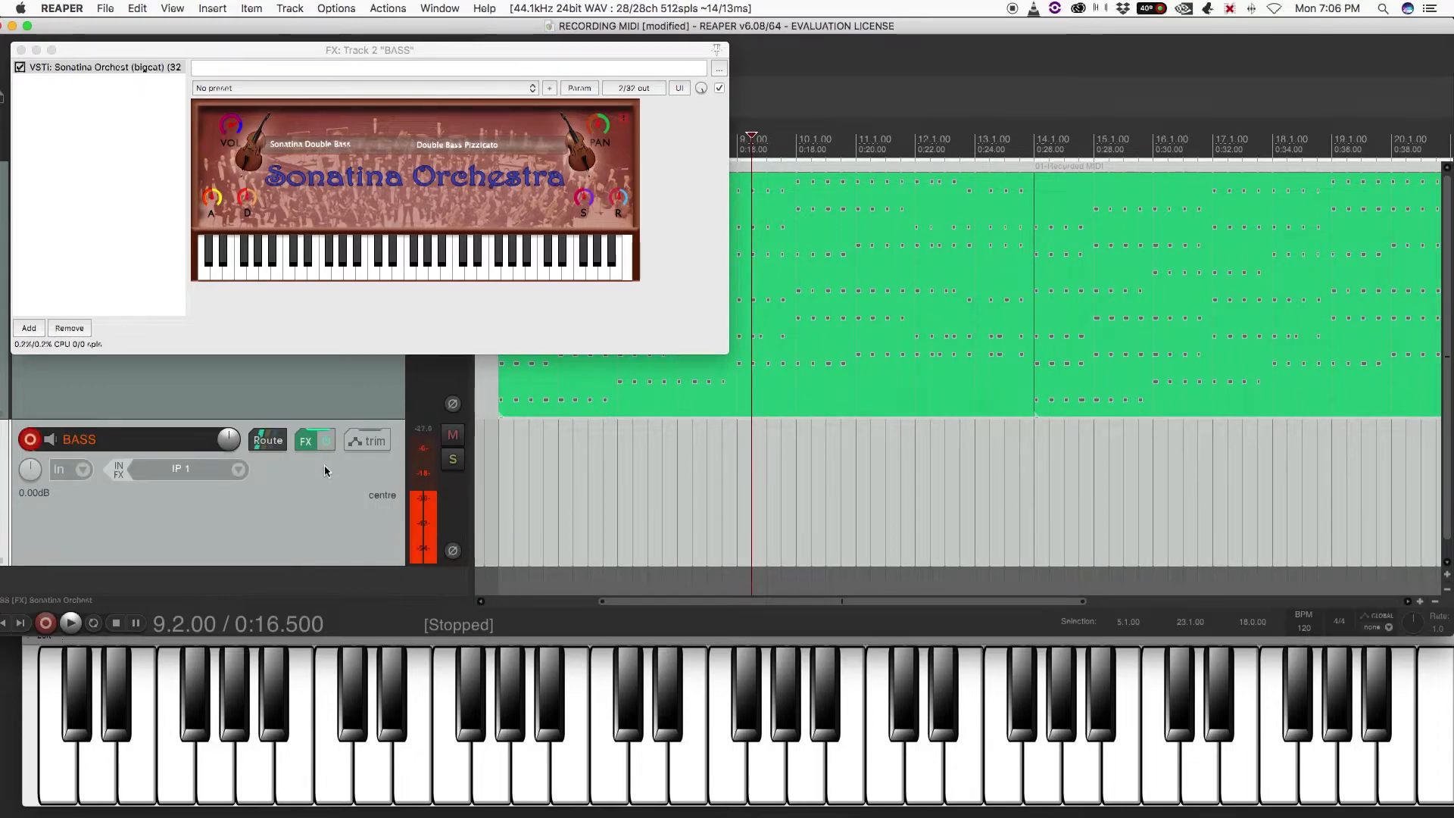
left_click(422, 506)
mouse_move(454, 601)
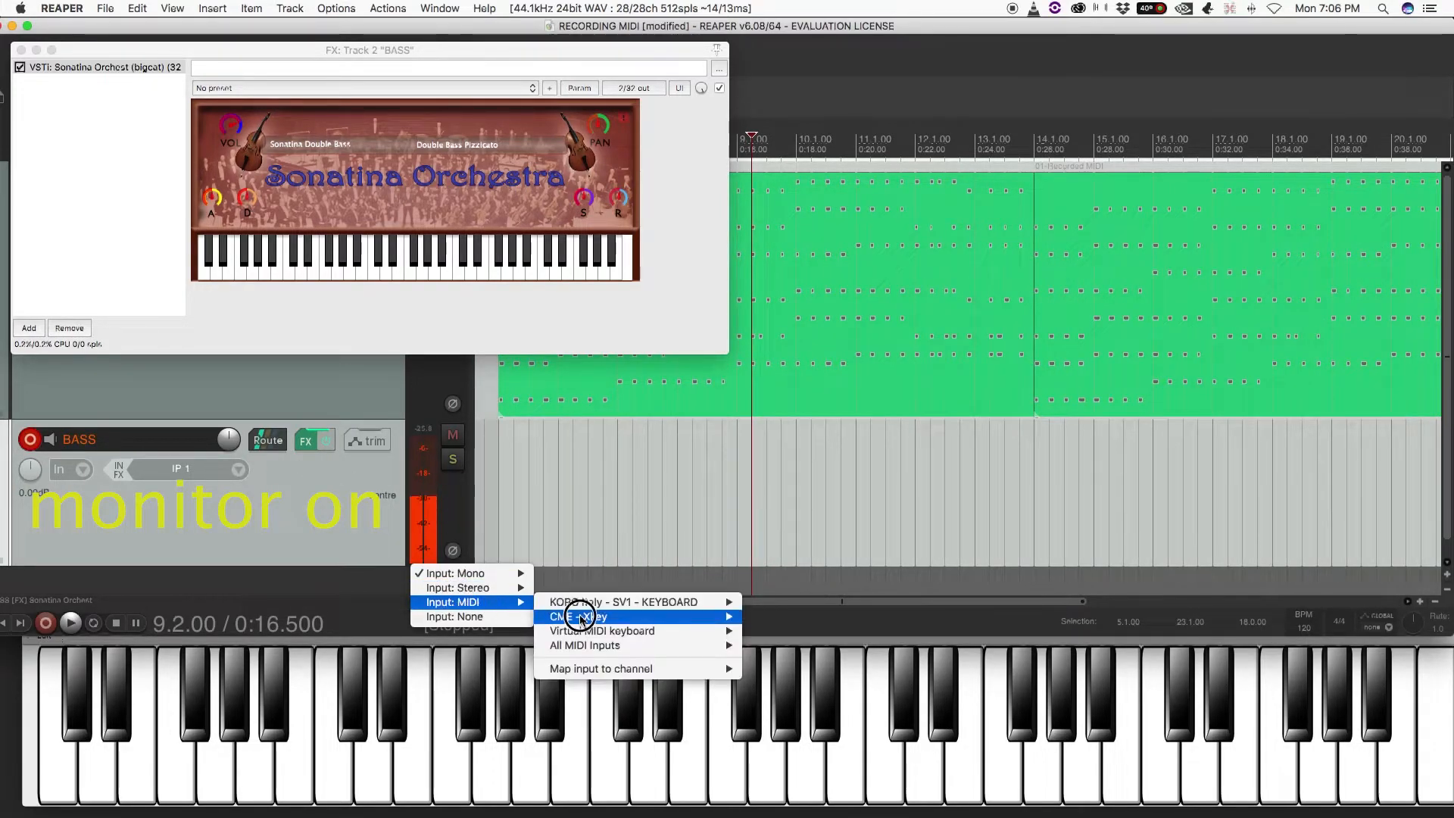
mouse_move(579, 617)
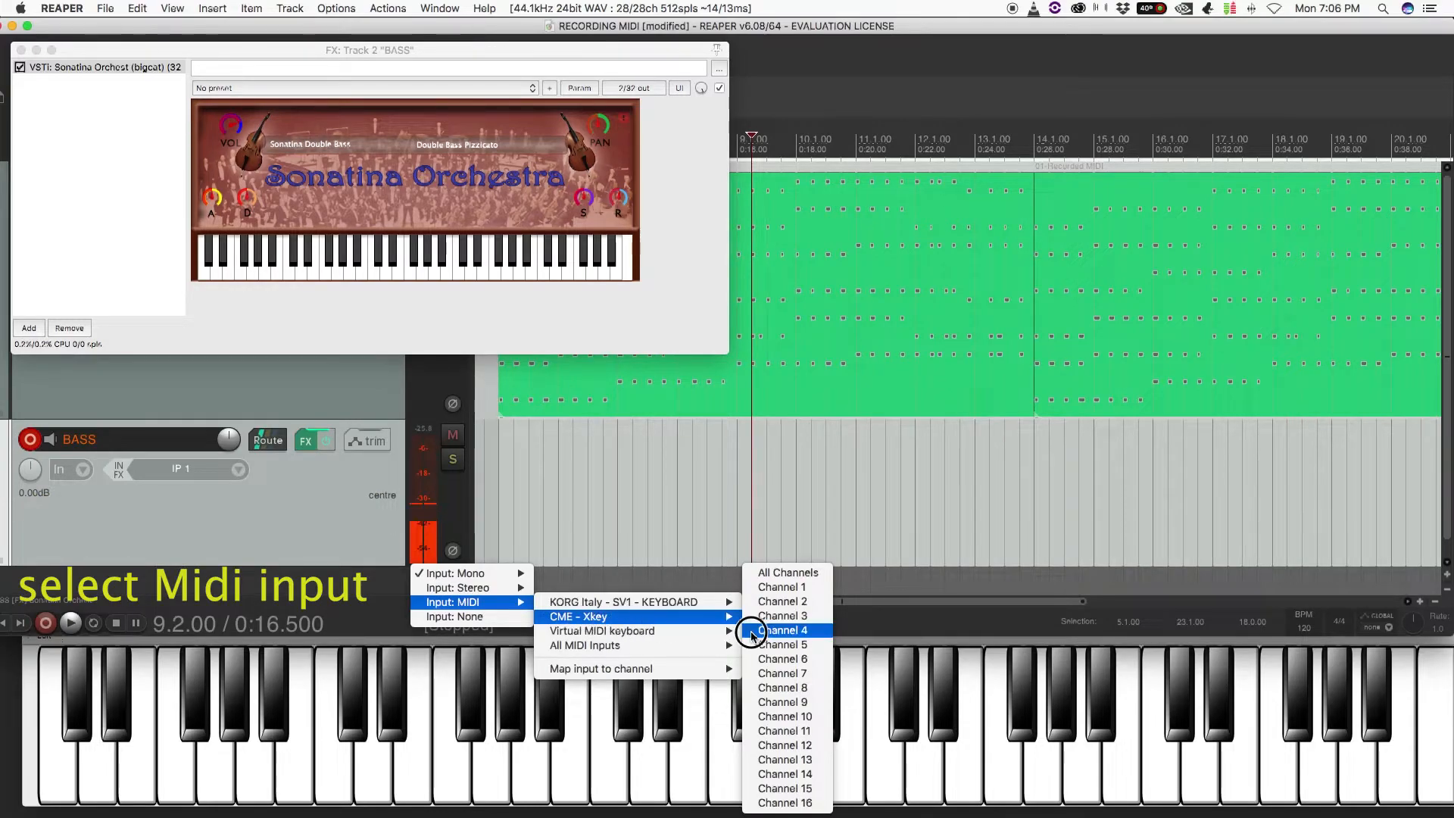
left_click(826, 576)
- Shrink the BASS track's FX window, move it clear of the track controls, and place the edit cursor at 5.1.00
left_click_drag(728, 353, 639, 283)
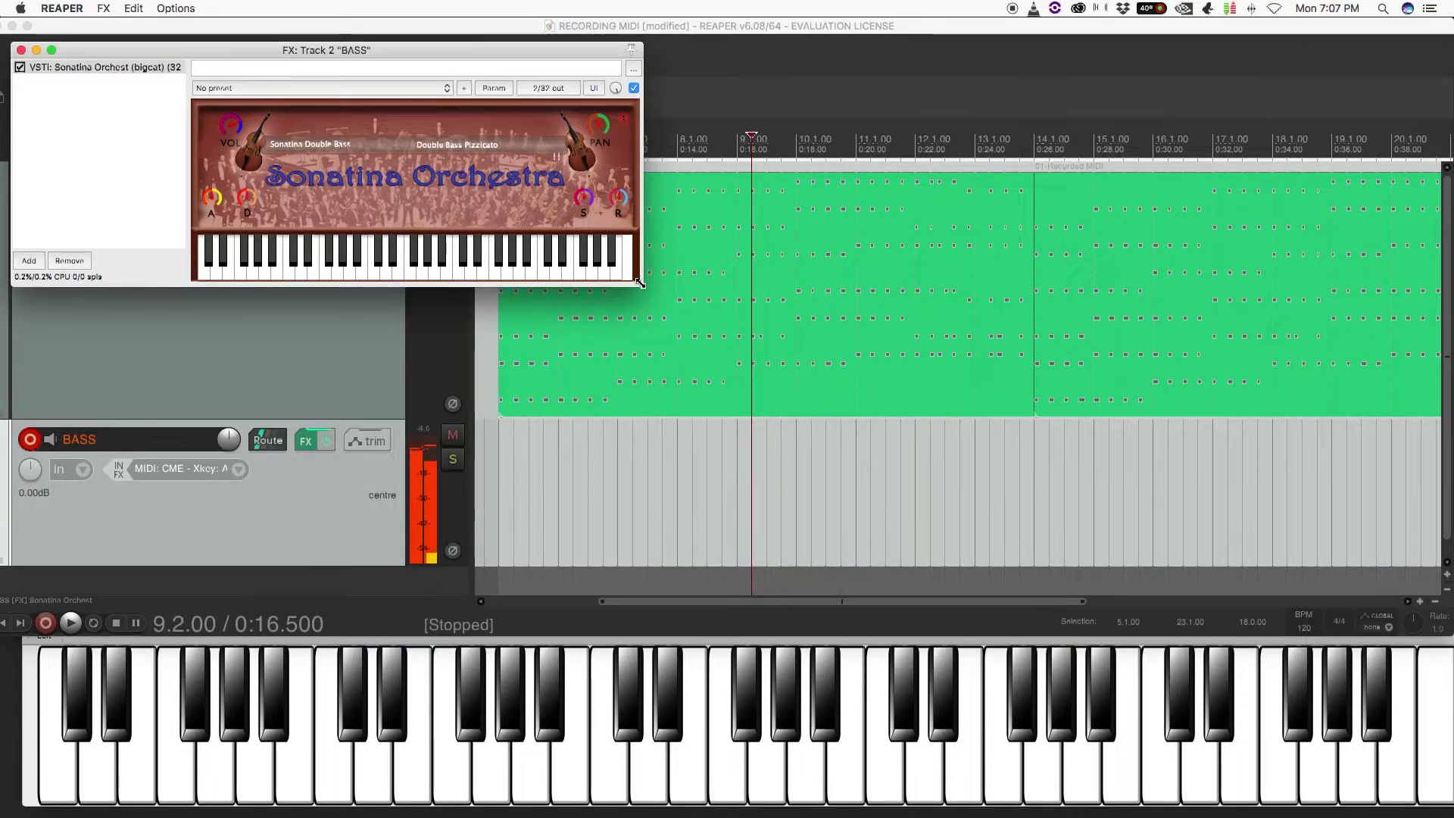
left_click_drag(457, 55, 1177, 84)
left_click(496, 143)
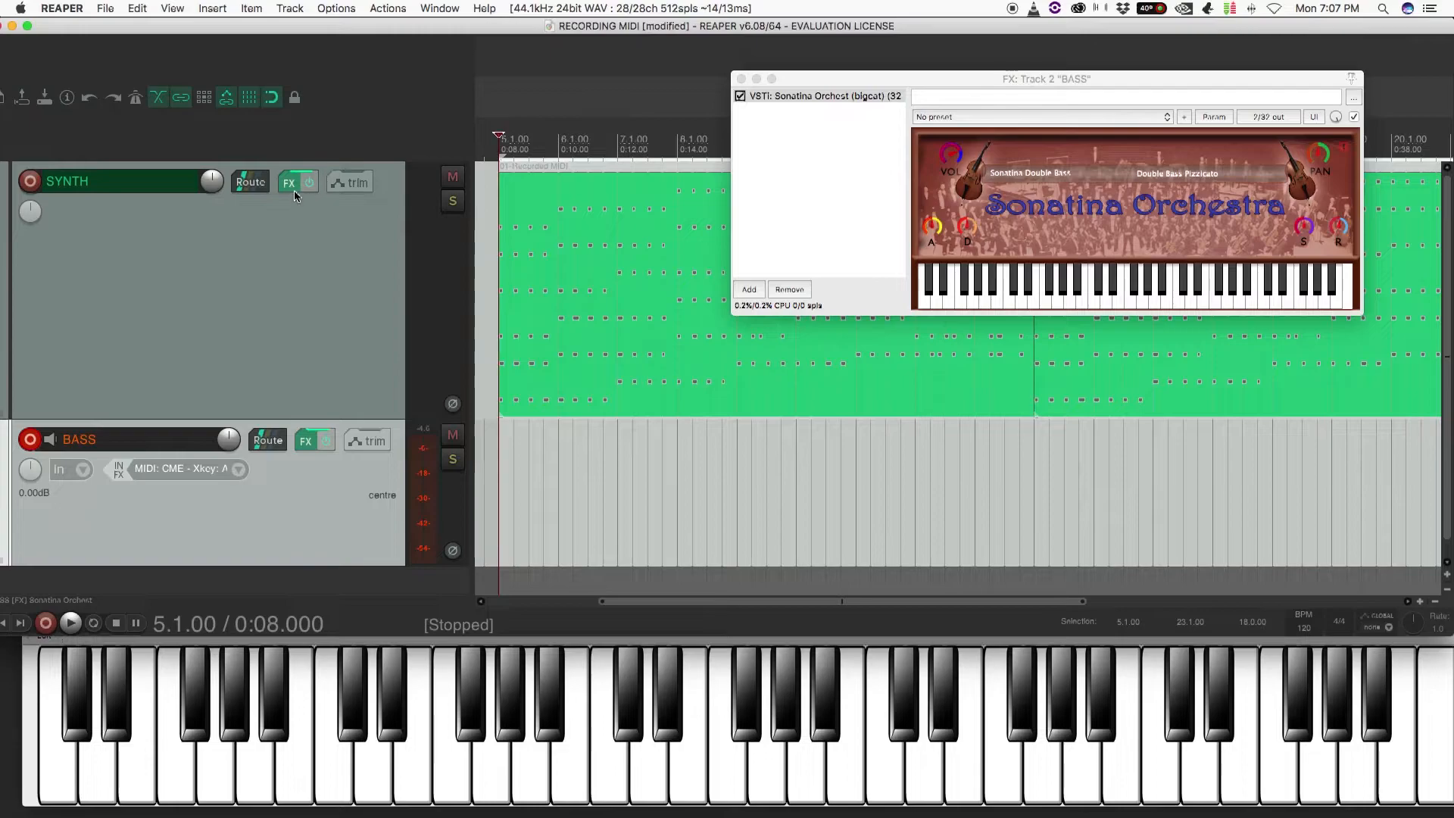
scroll(488, 145, "left", 1)
left_click(487, 145)
left_click(562, 169)
left_click(536, 145)
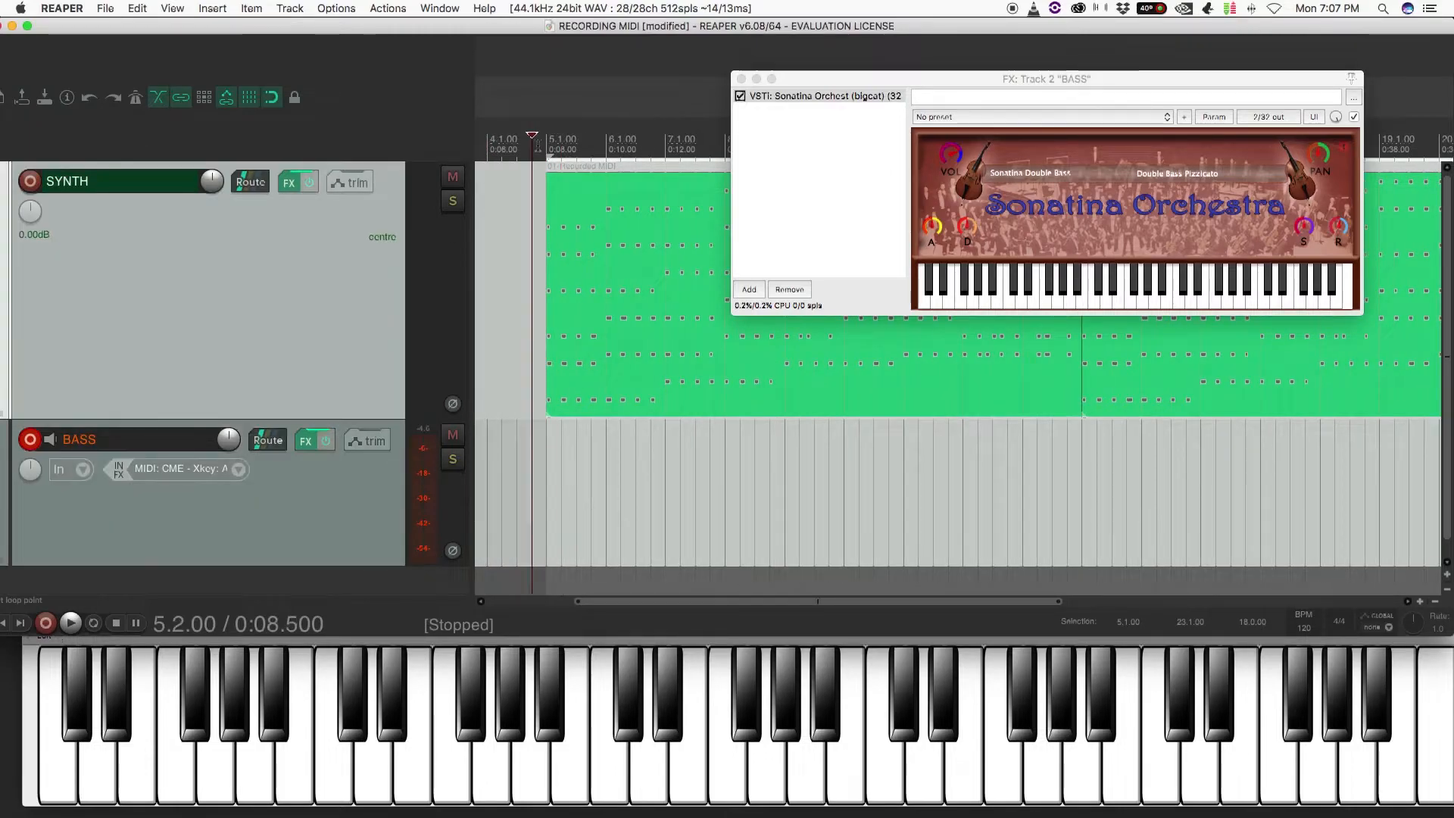
left_click(547, 147)
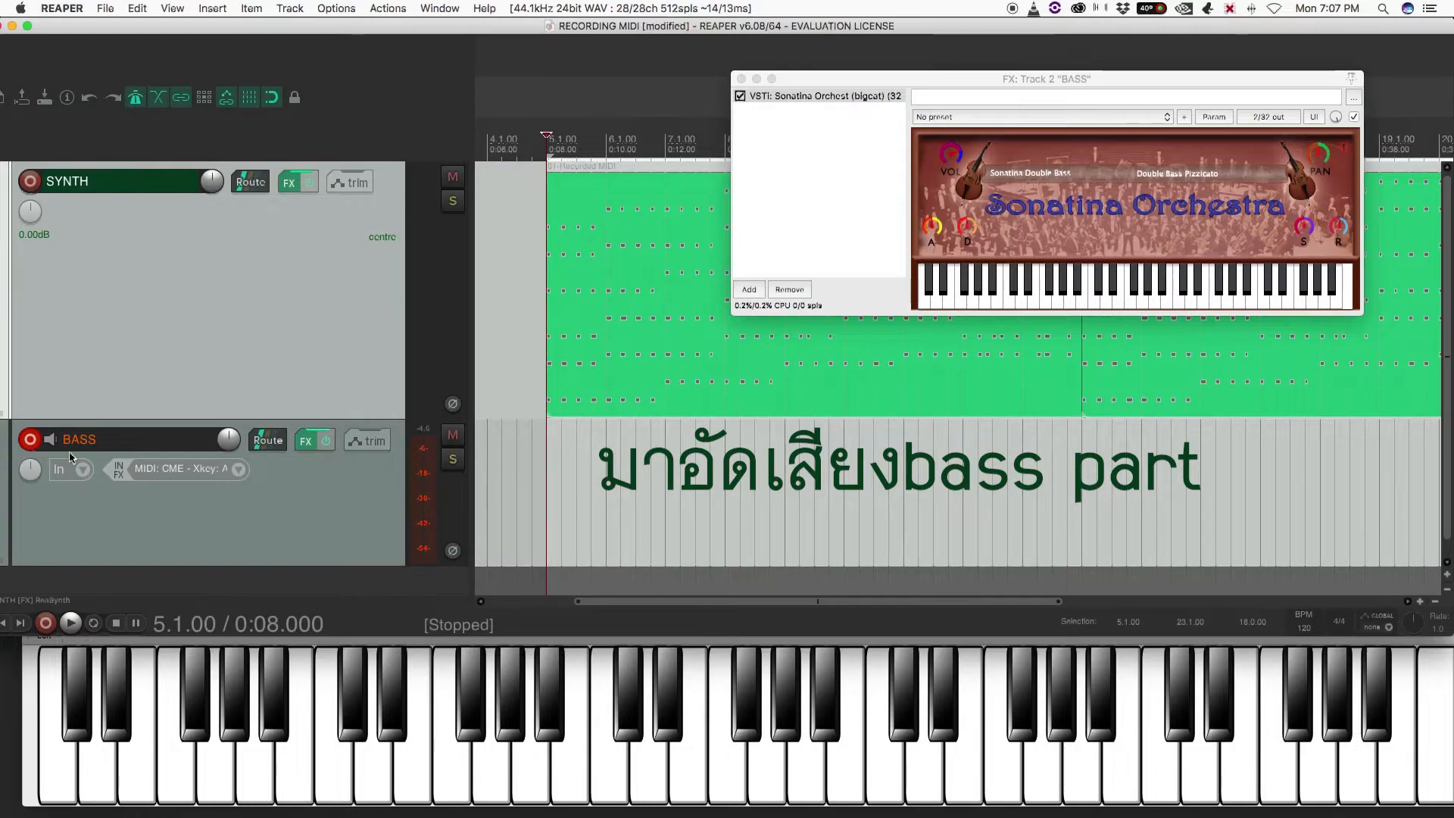
- Record the bass part on the BASS track from measure 5 with the metronome on, and save the recorded take
left_click(45, 622)
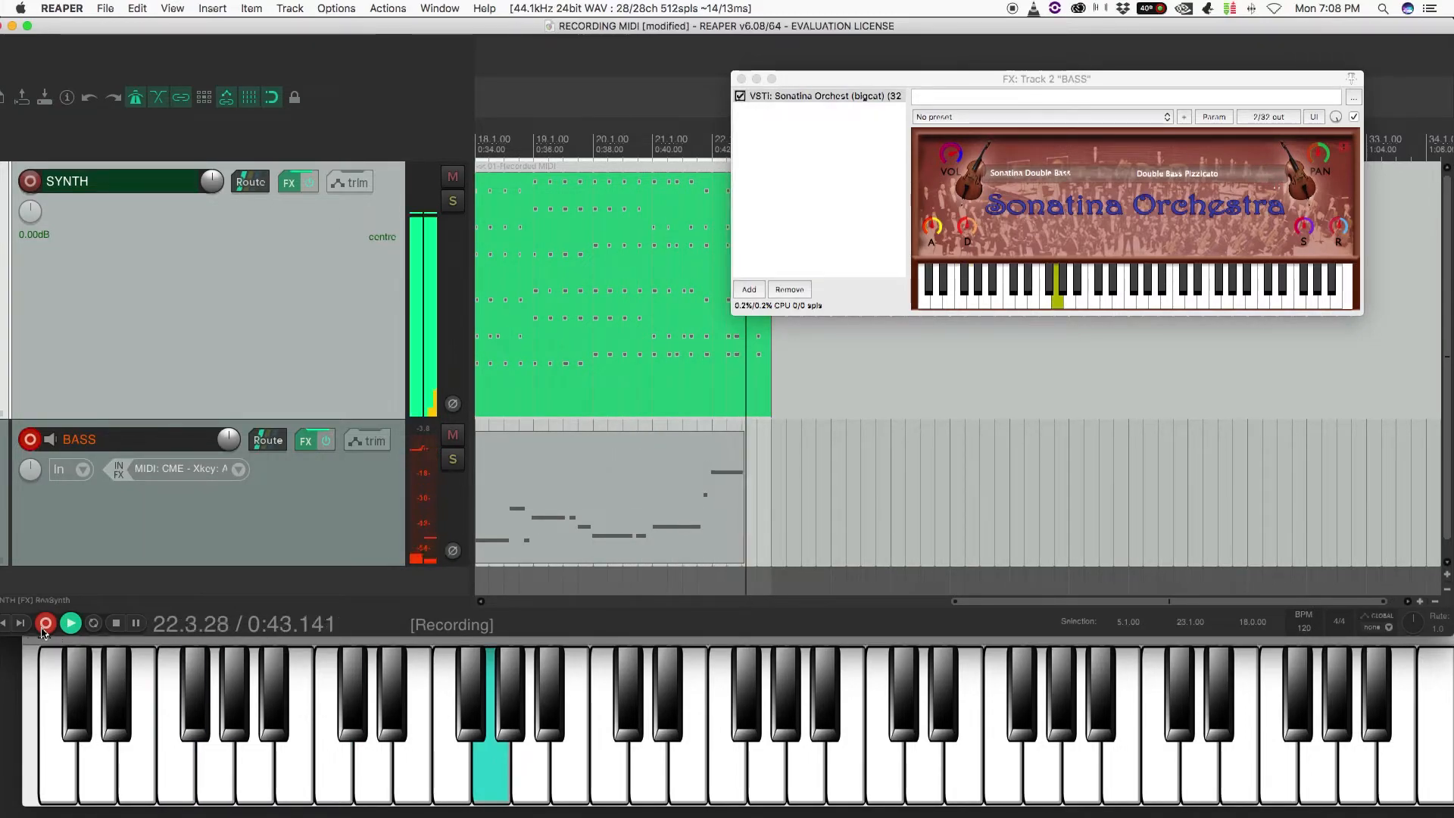
left_click(44, 624)
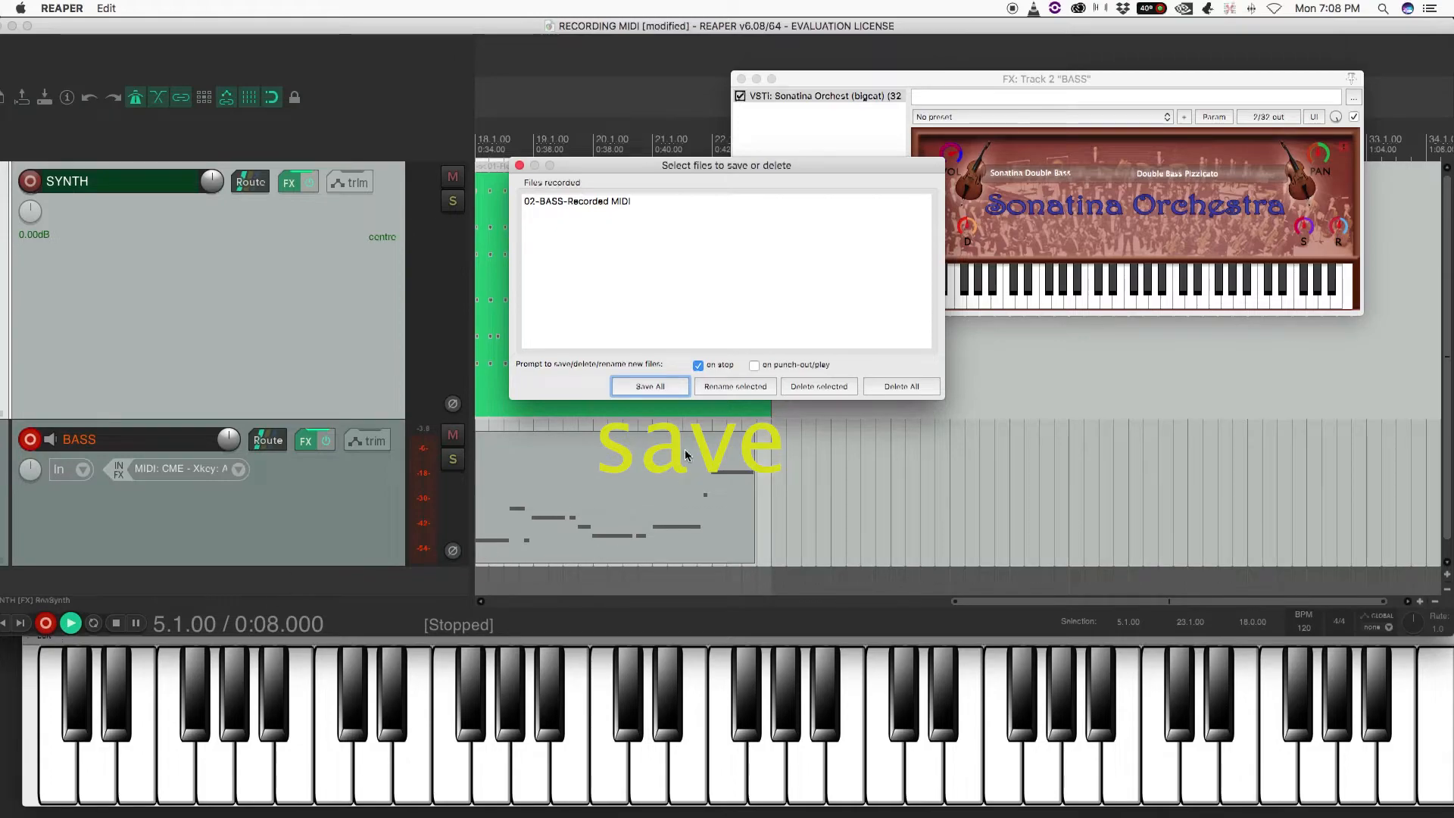
left_click(667, 385)
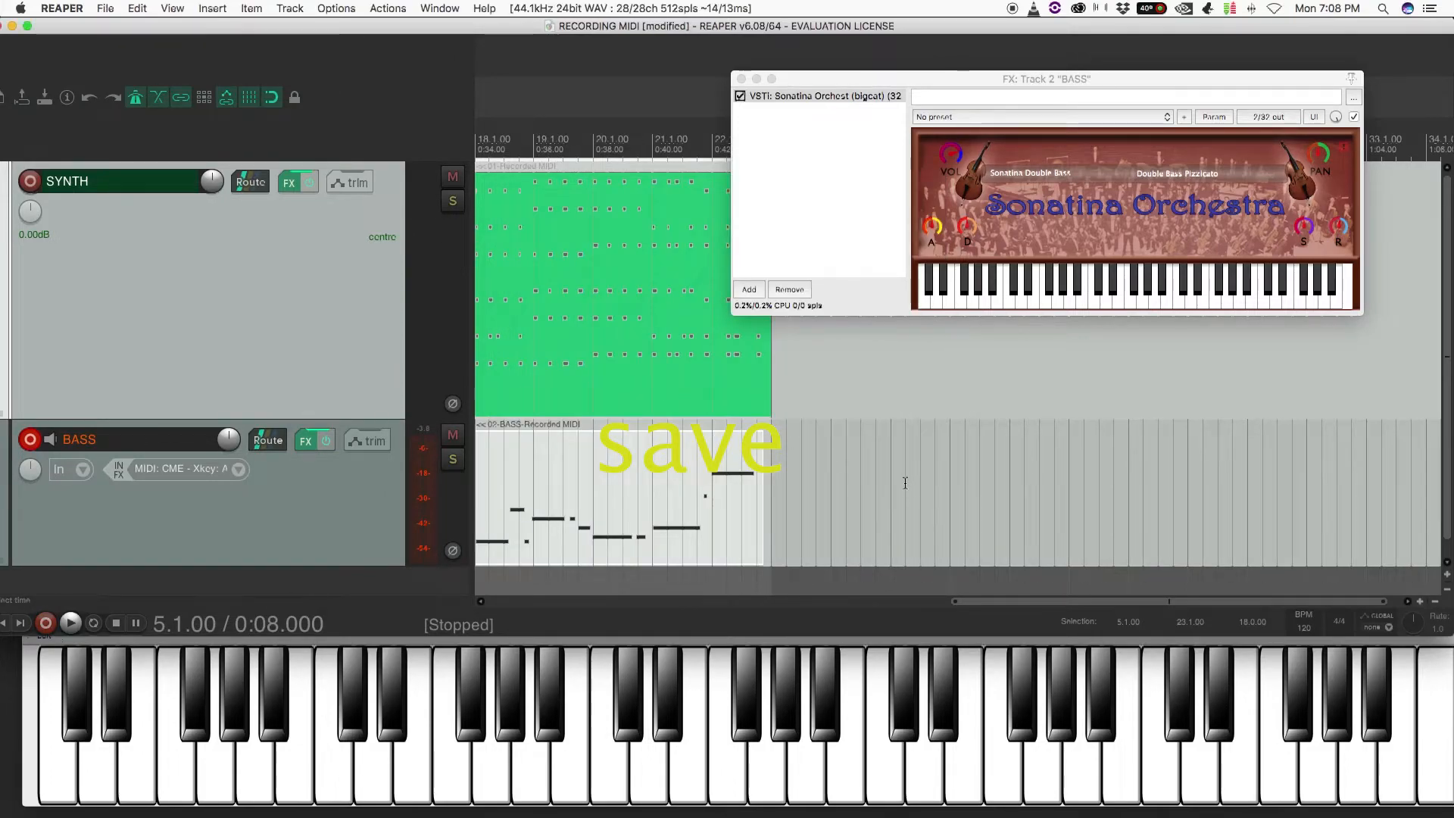
- Open the recorded BASS take in the piano roll so that all its notes can be seen
double_click(680, 456)
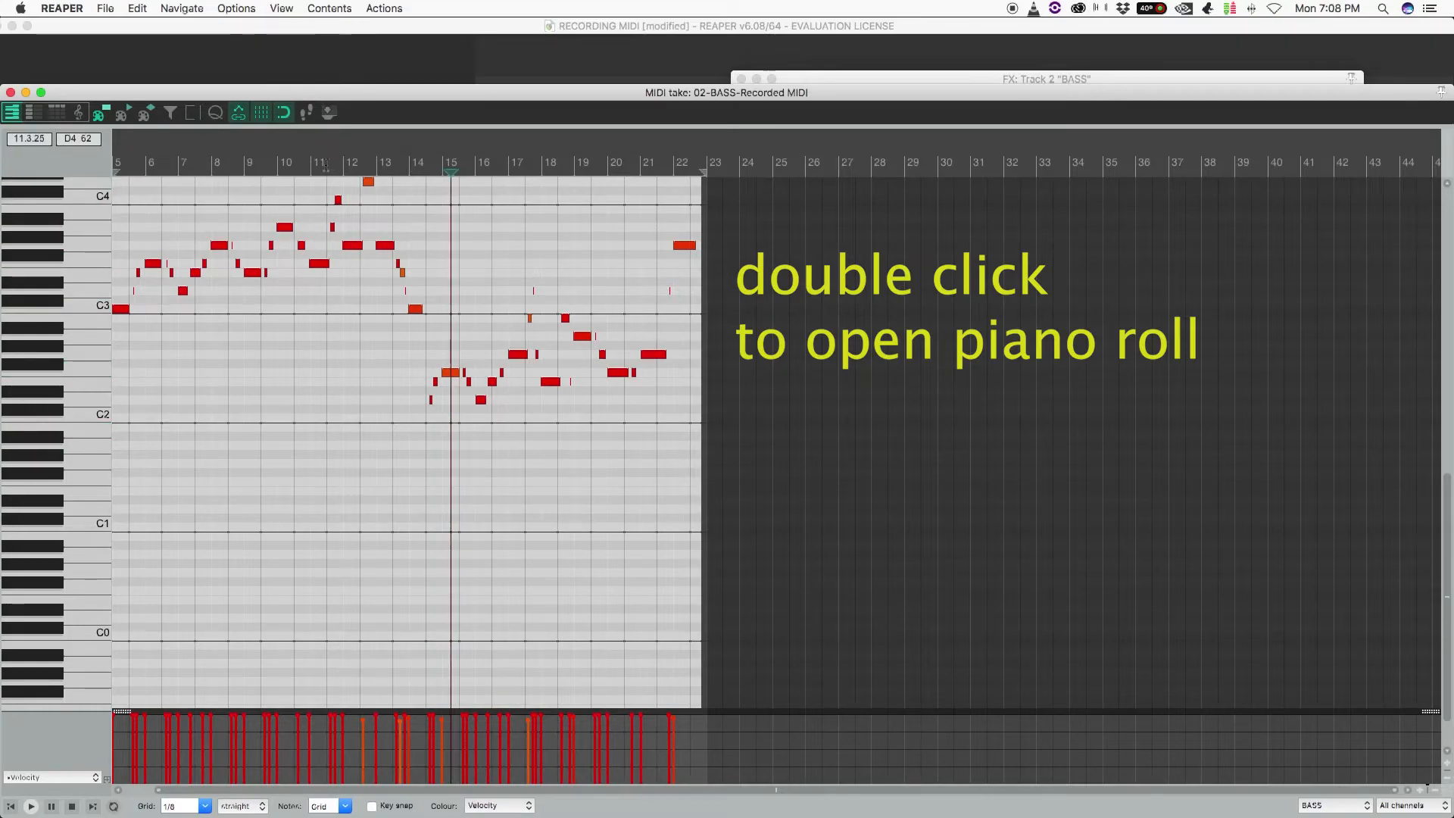
scroll(327, 165, "up", 4)
scroll(368, 346, "left", 4)
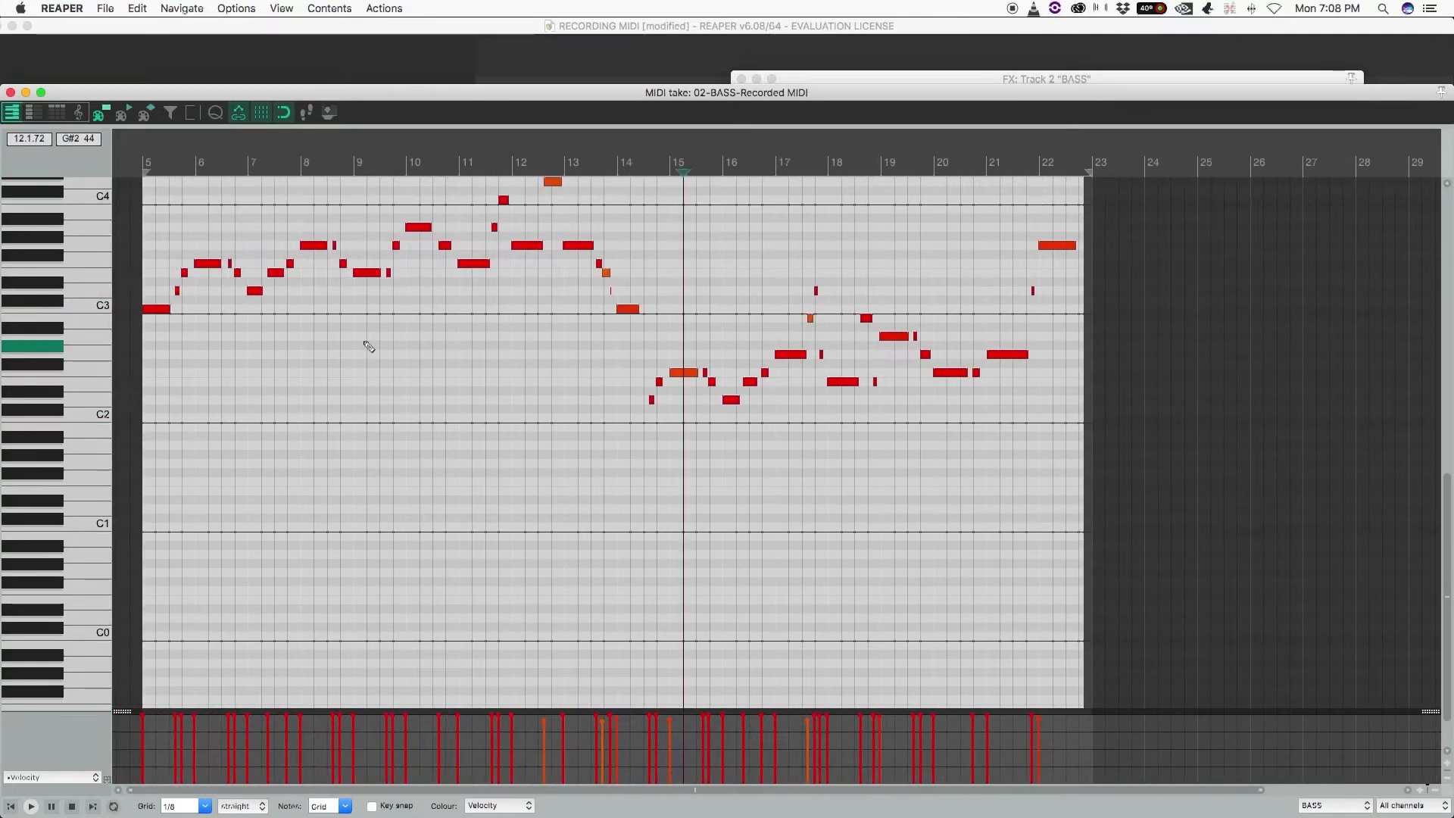
- Play the BASS take back from just before measure 5 to check the timing of its notes
left_click(135, 168)
key("space")
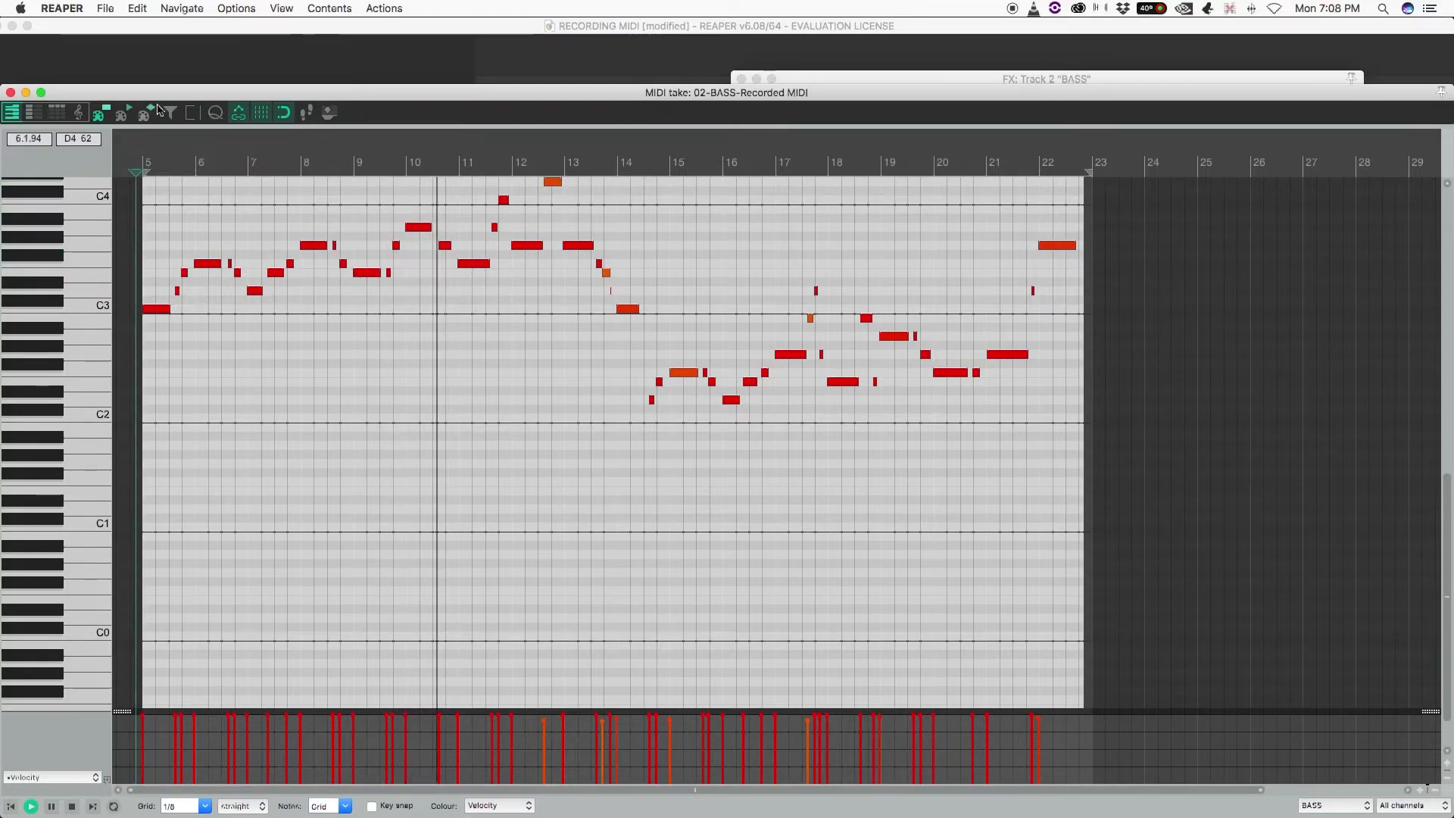
left_click_drag(194, 94, 231, 49)
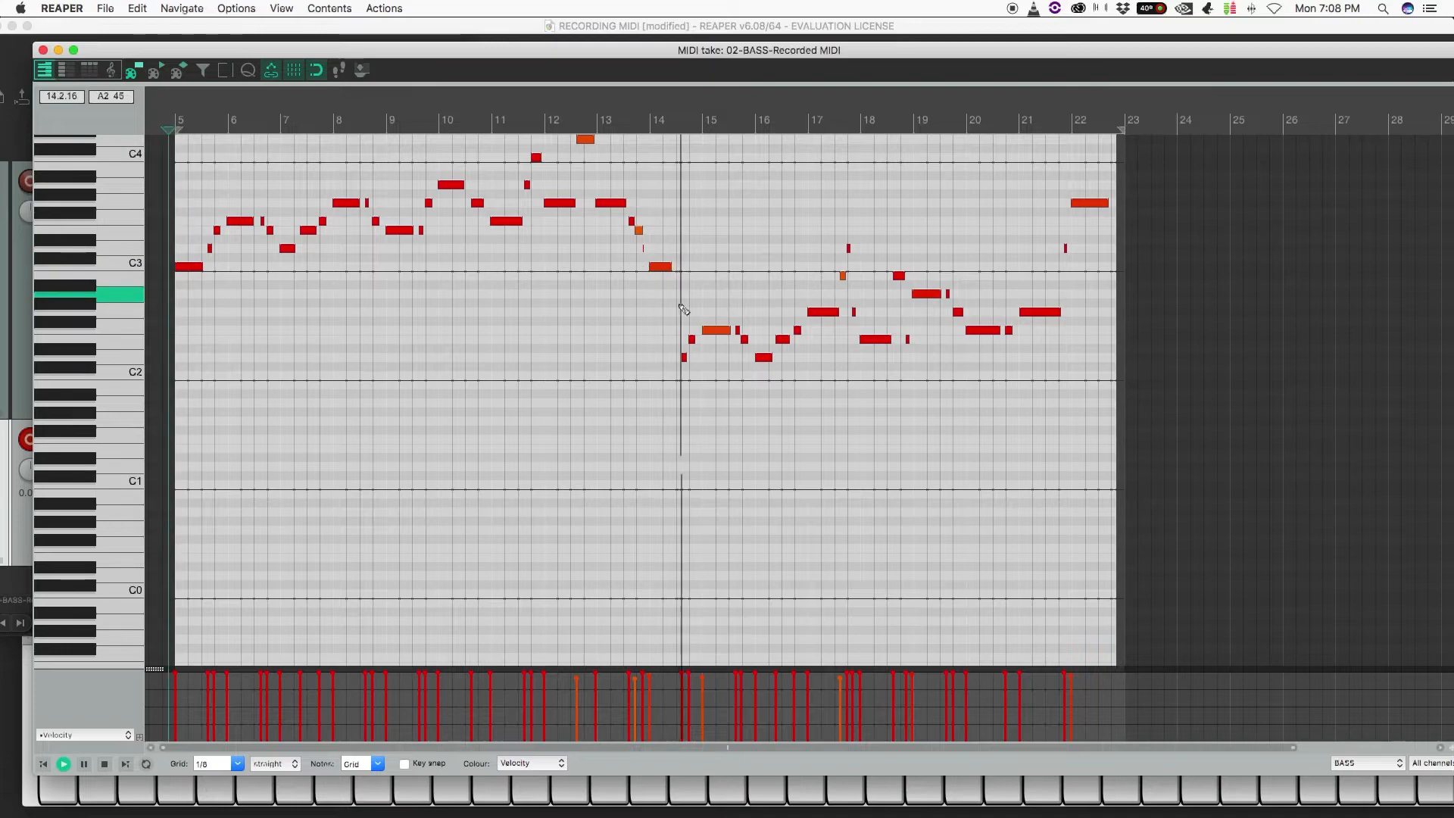
key("space")
key("space")
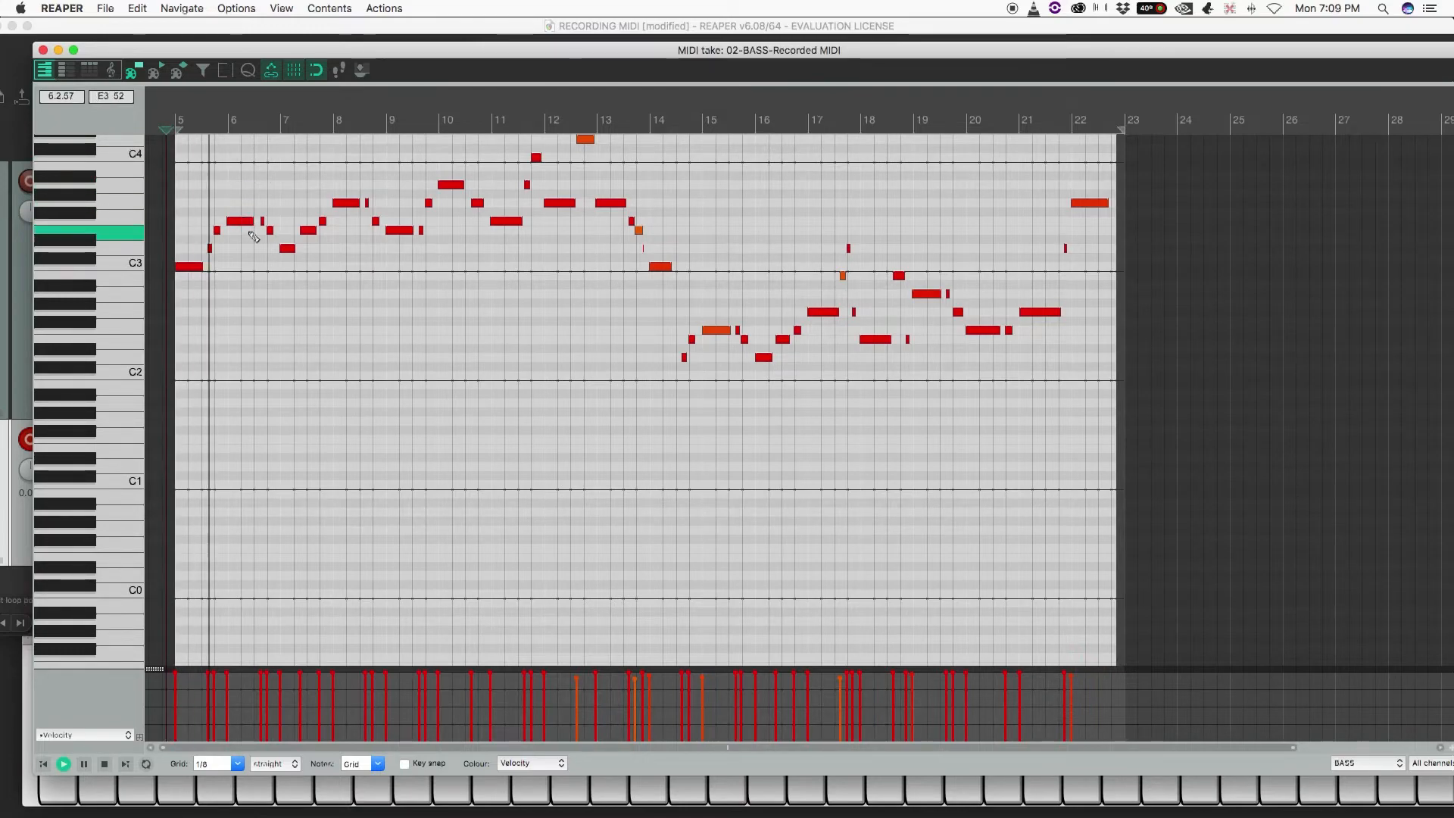
key("space")
- Shift the long F3 note near the start of measure 6 onto the bar line with snapping on
left_click(239, 224)
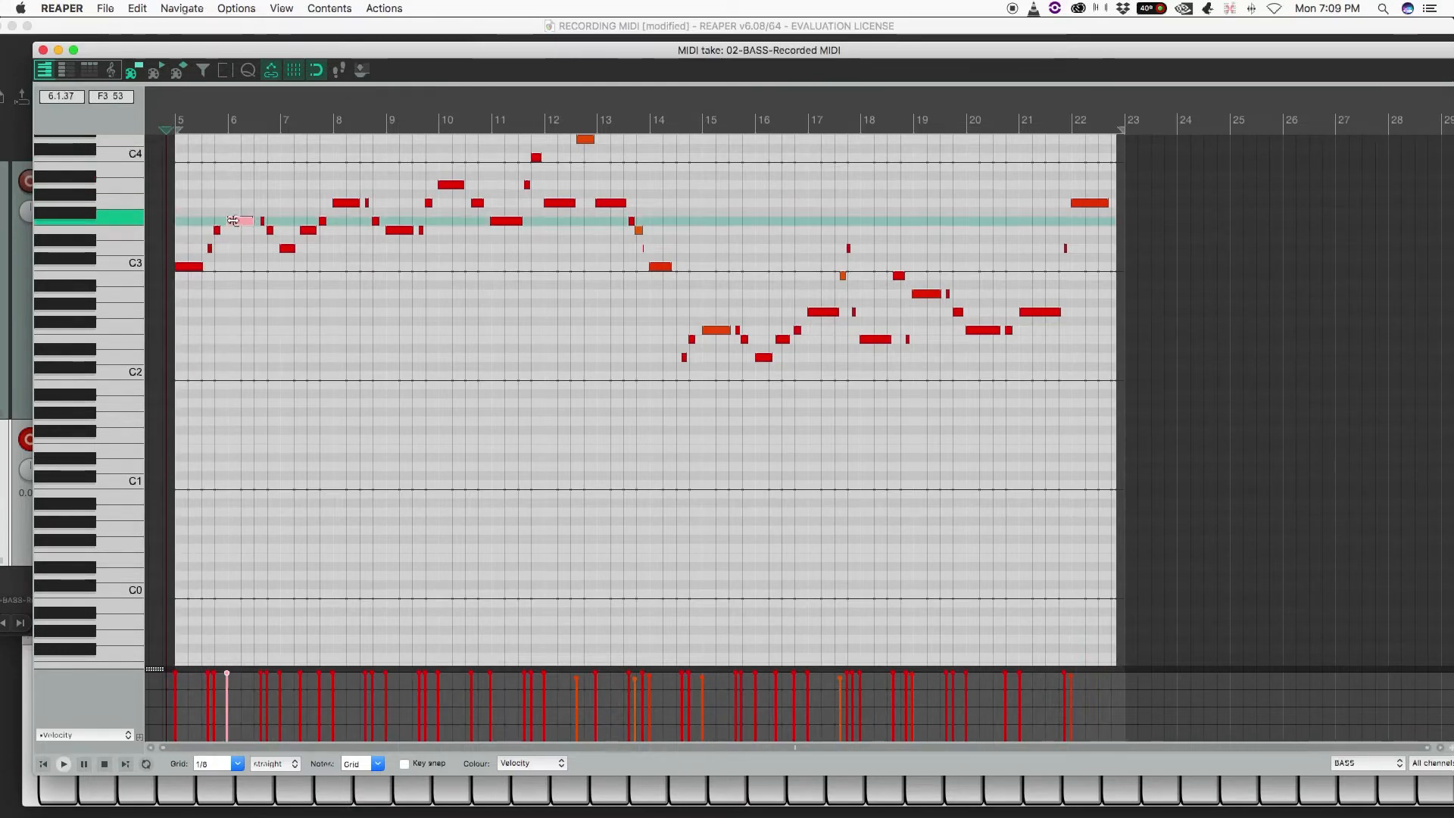
scroll(237, 225, "up", 5)
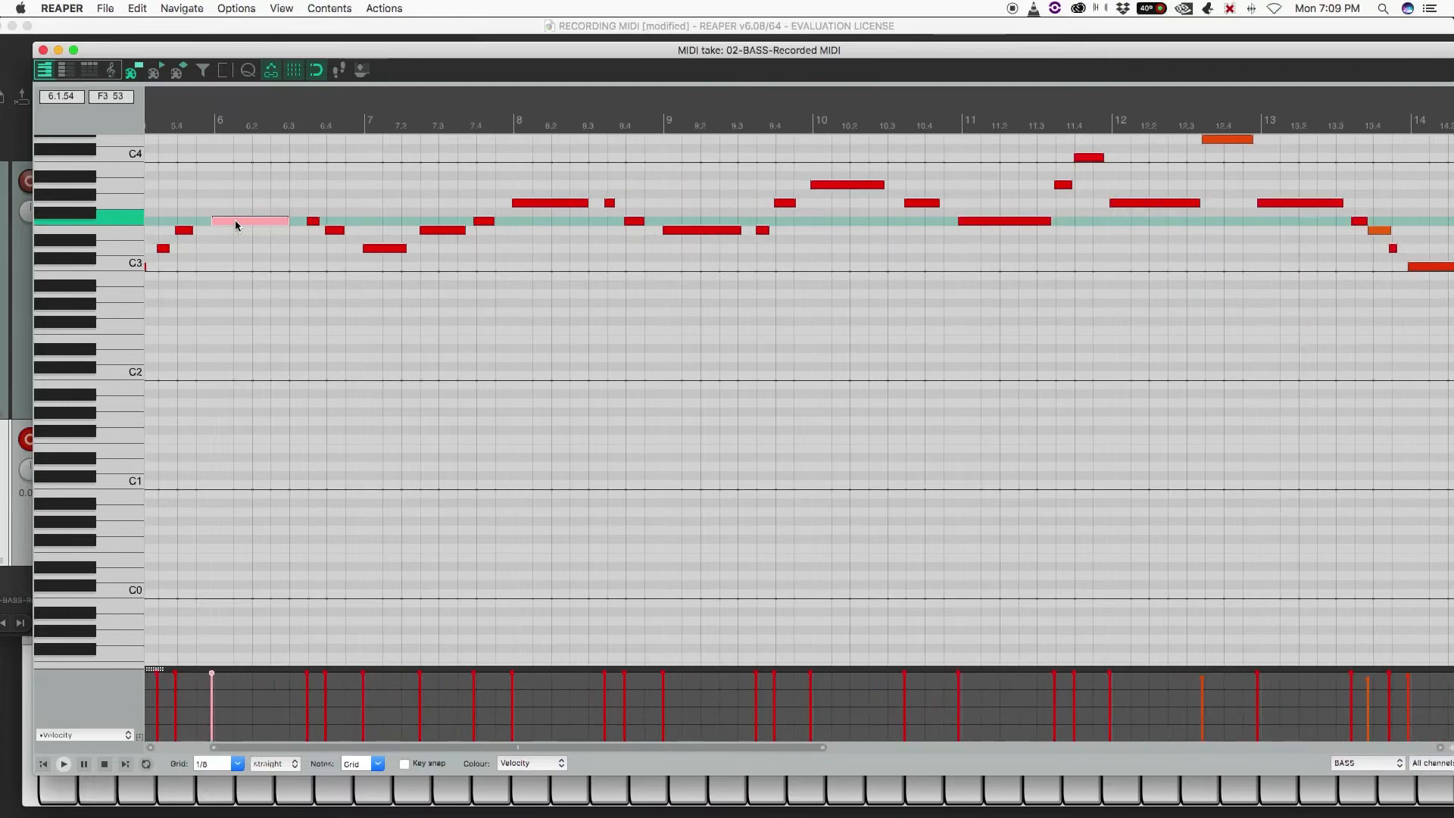
left_click_drag(215, 220, 235, 224)
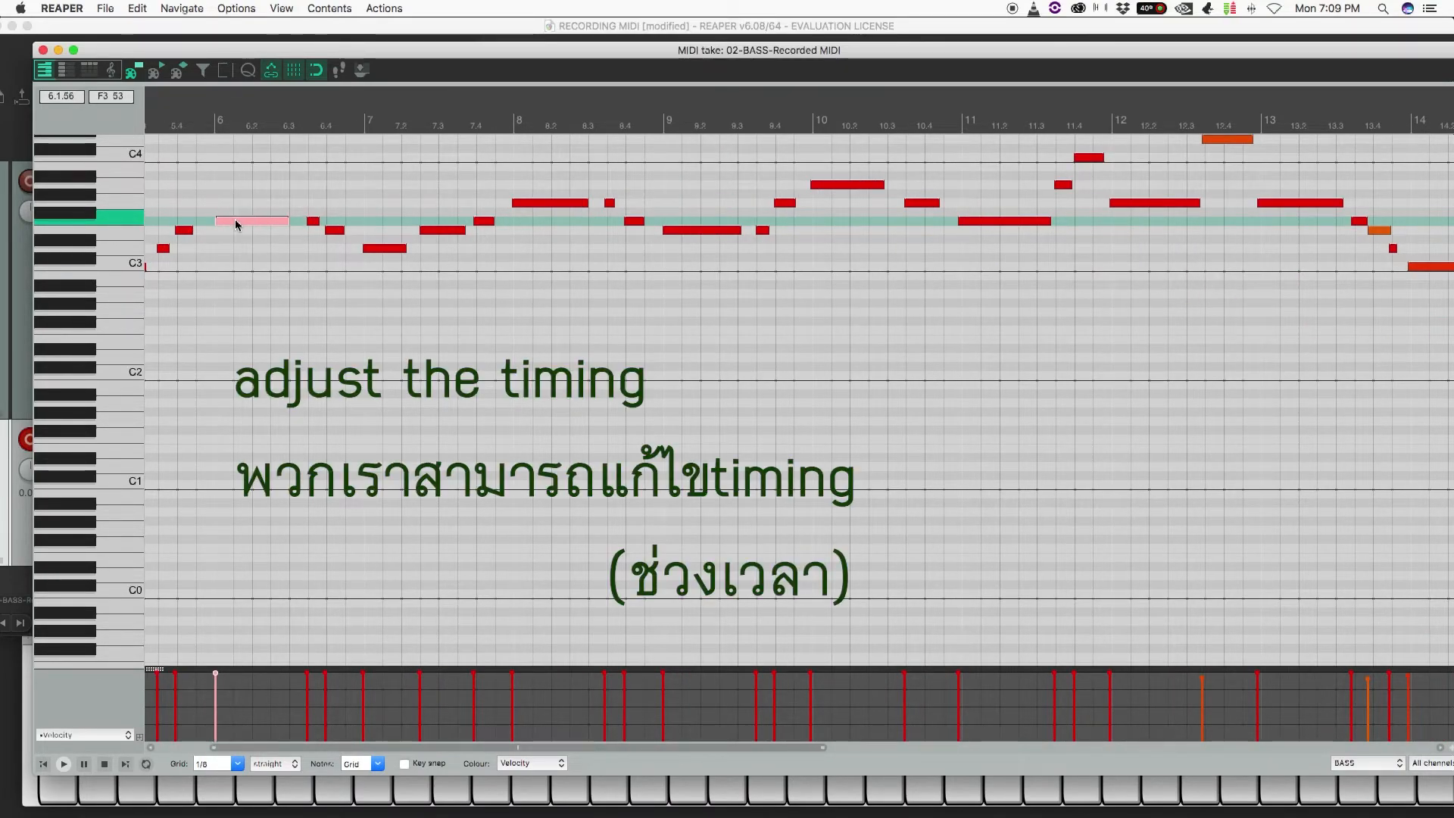
- Disable snapping in the piano roll, fine-tune the F3 note's start near measure 6 by ear, and close the MIDI editor
left_click(315, 71)
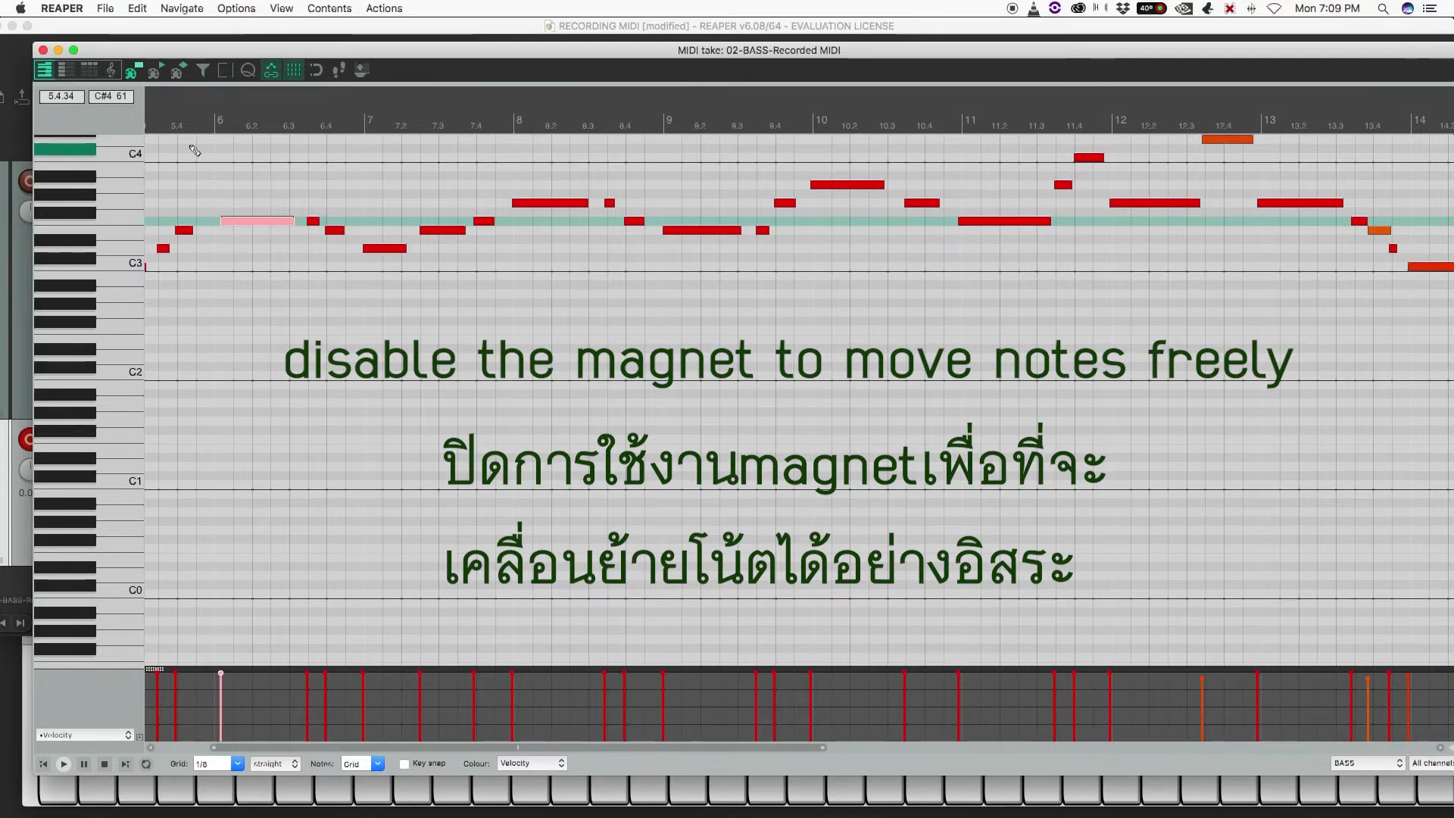
scroll(194, 150, "left", 3)
key("space")
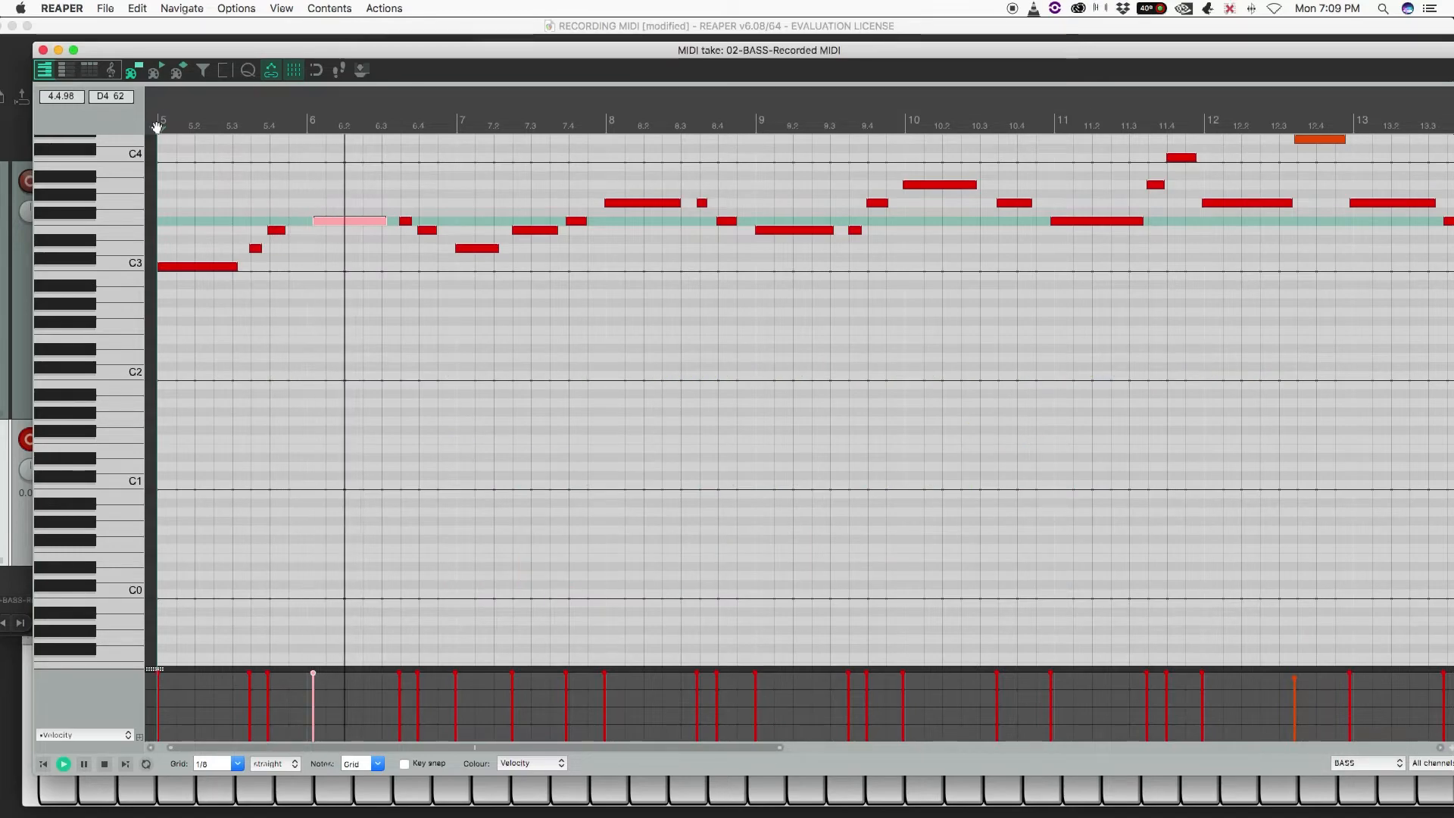
key("space")
left_click_drag(321, 221, 316, 220)
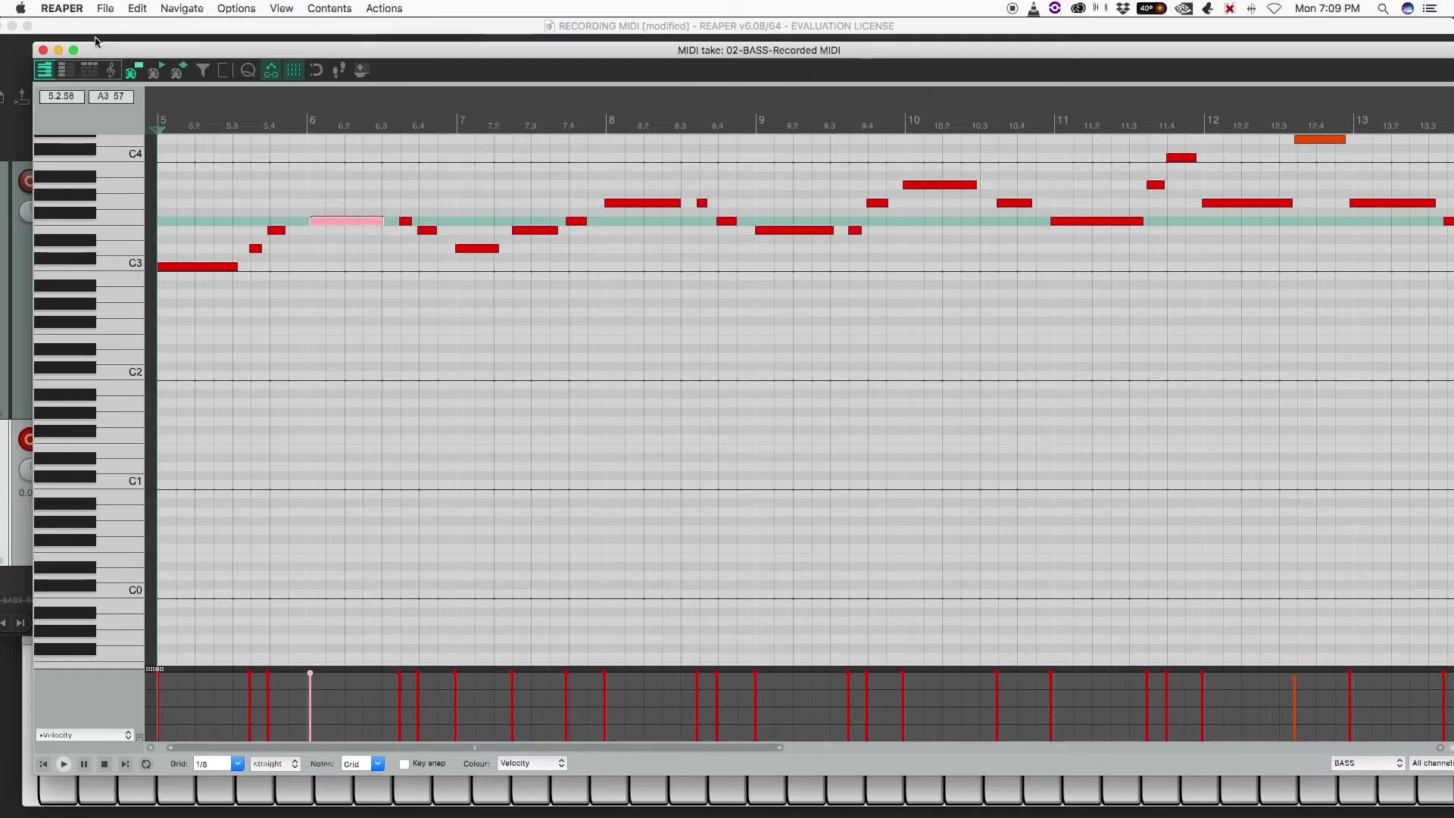
left_click(43, 50)
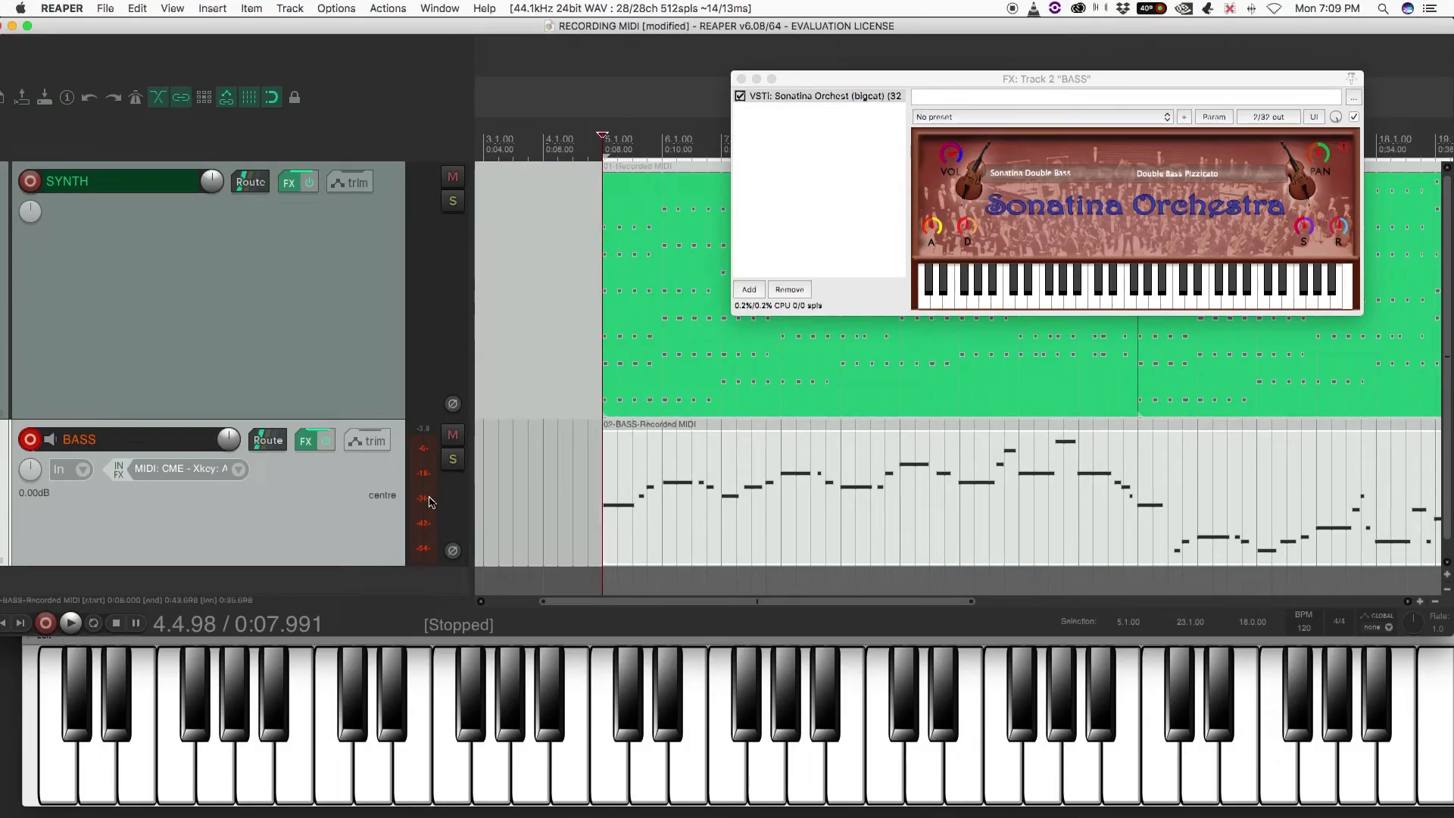
- Set the BASS track to a random colour
right_click(343, 486)
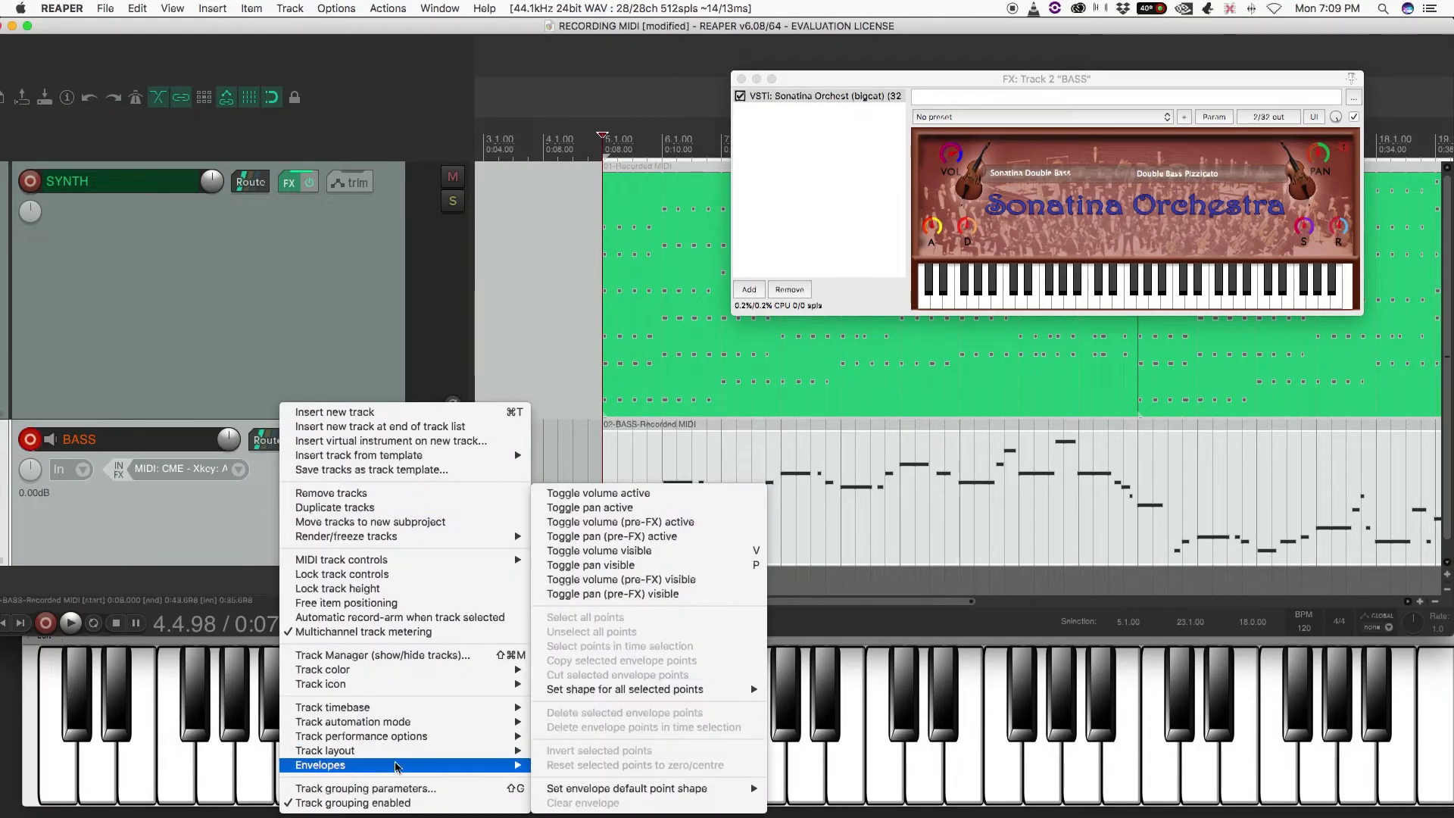
mouse_move(392, 671)
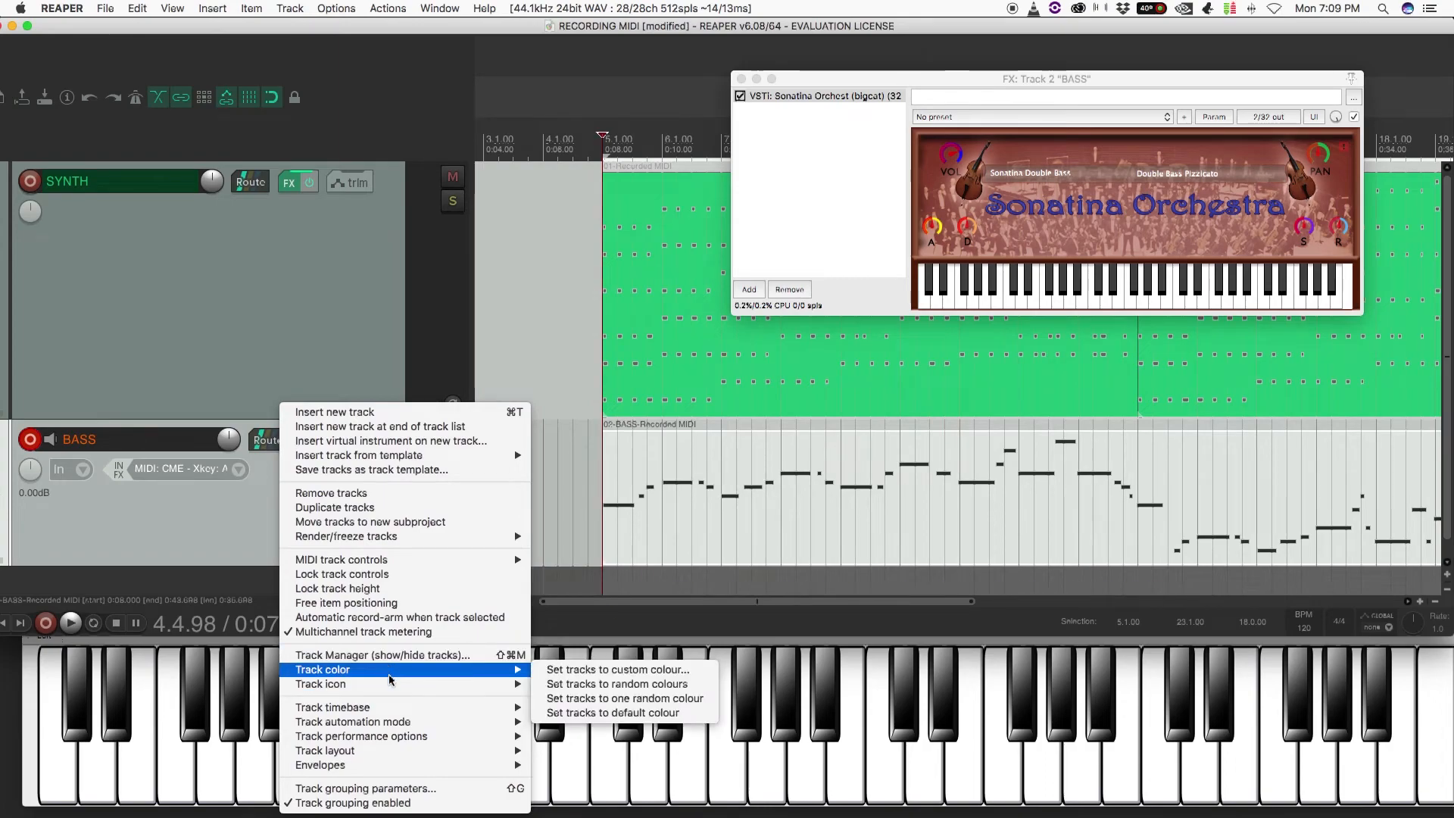
left_click(559, 684)
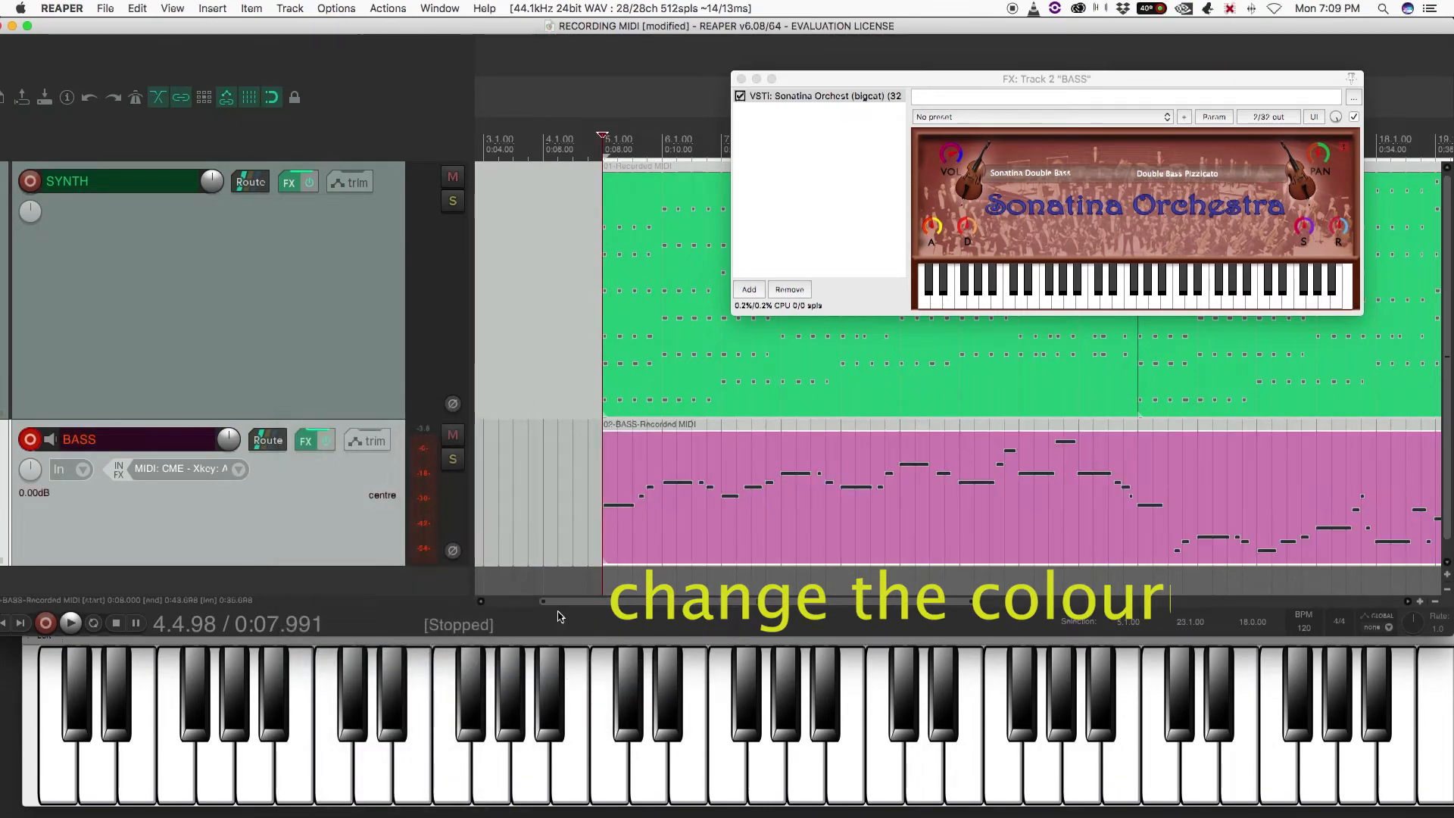
- Create a new track below BASS and name it flute
scroll(268, 548, "down", 1)
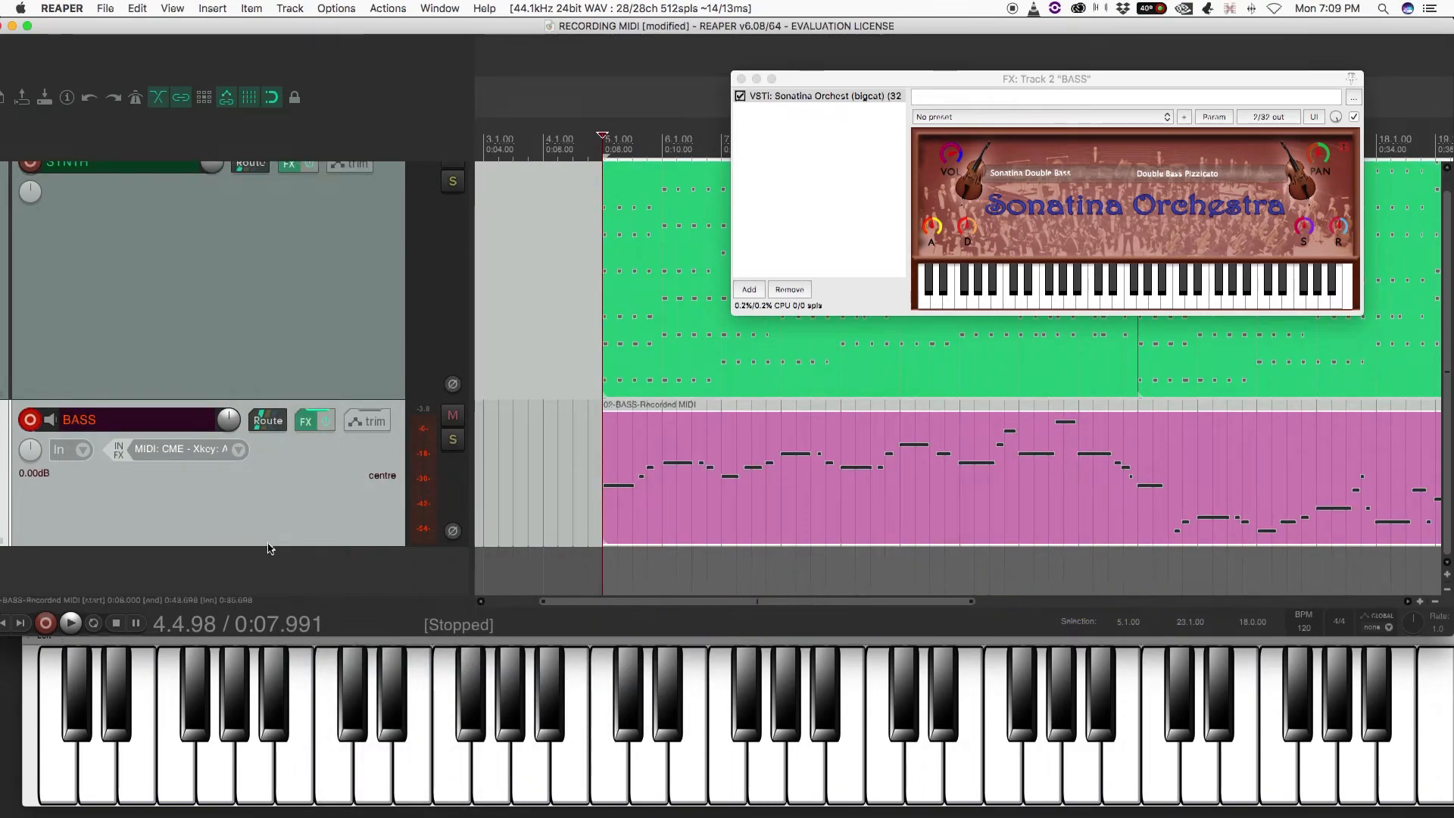
double_click(185, 559)
double_click(75, 552)
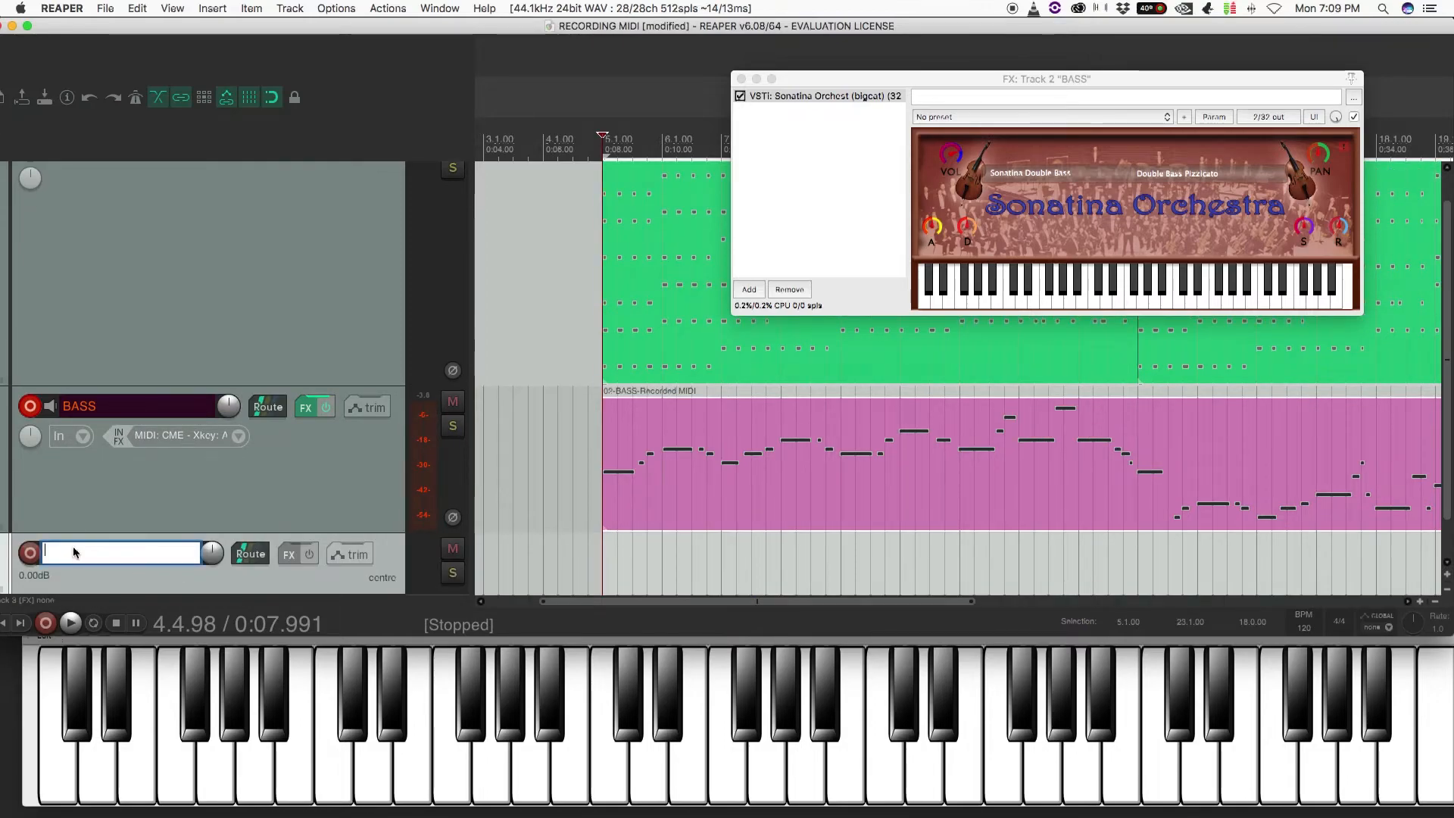
type("f")
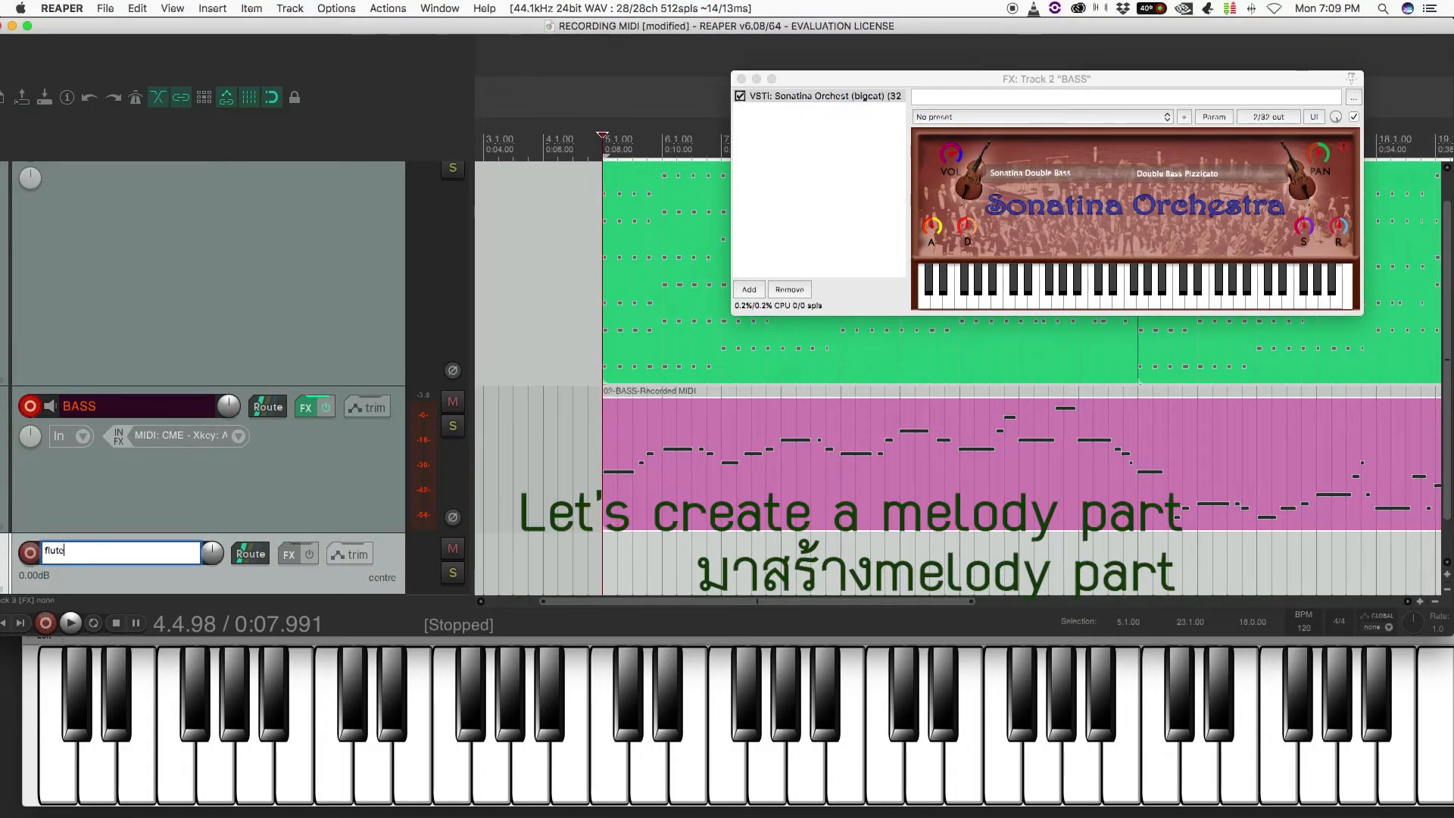
type("lute")
key("Return")
- Disarm the BASS track, arm the flute track for recording and set its MIDI input to CME - Xkey, All Channels
scroll(195, 559, "down", 2)
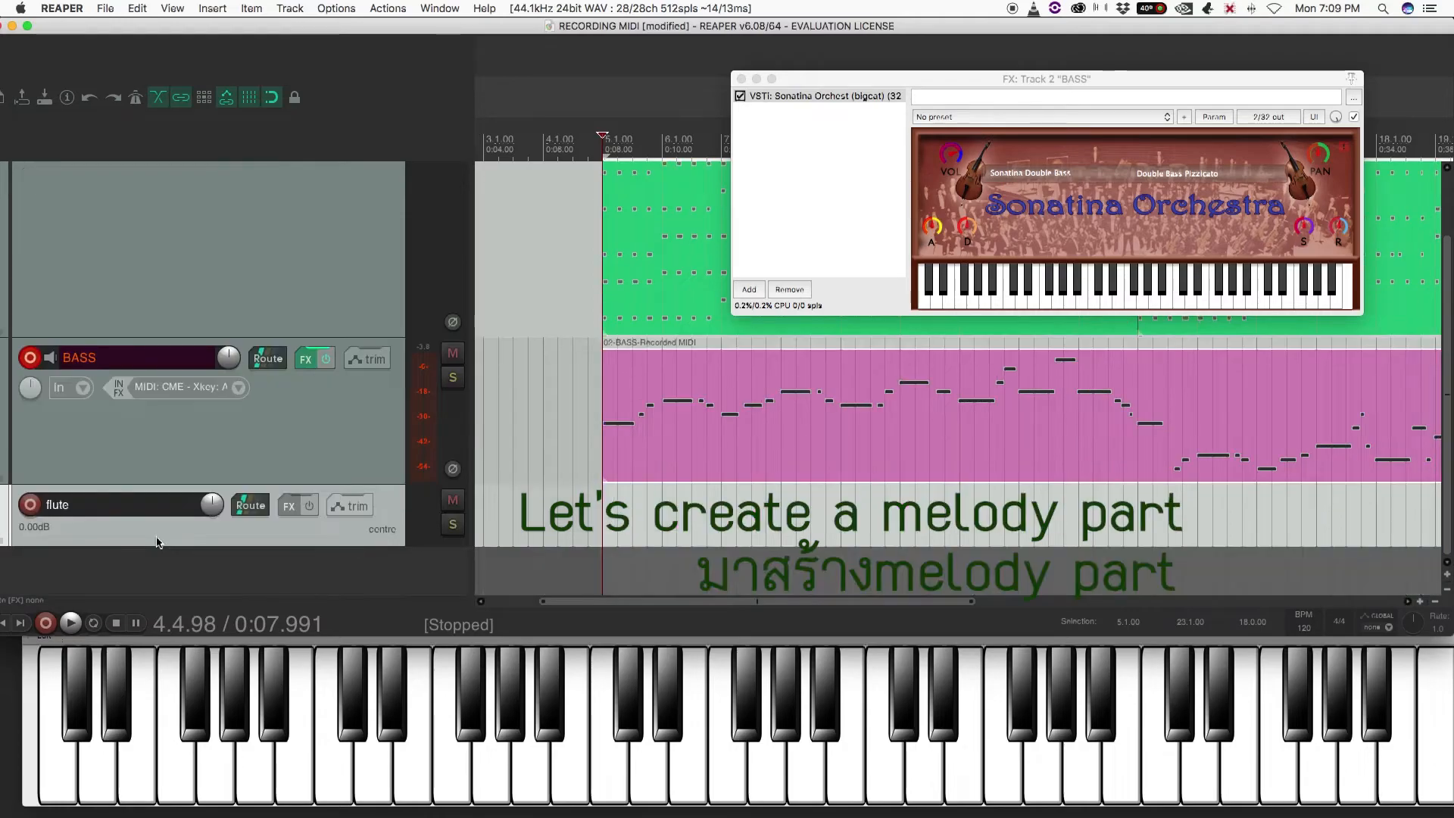
left_click(29, 357)
left_click(30, 504)
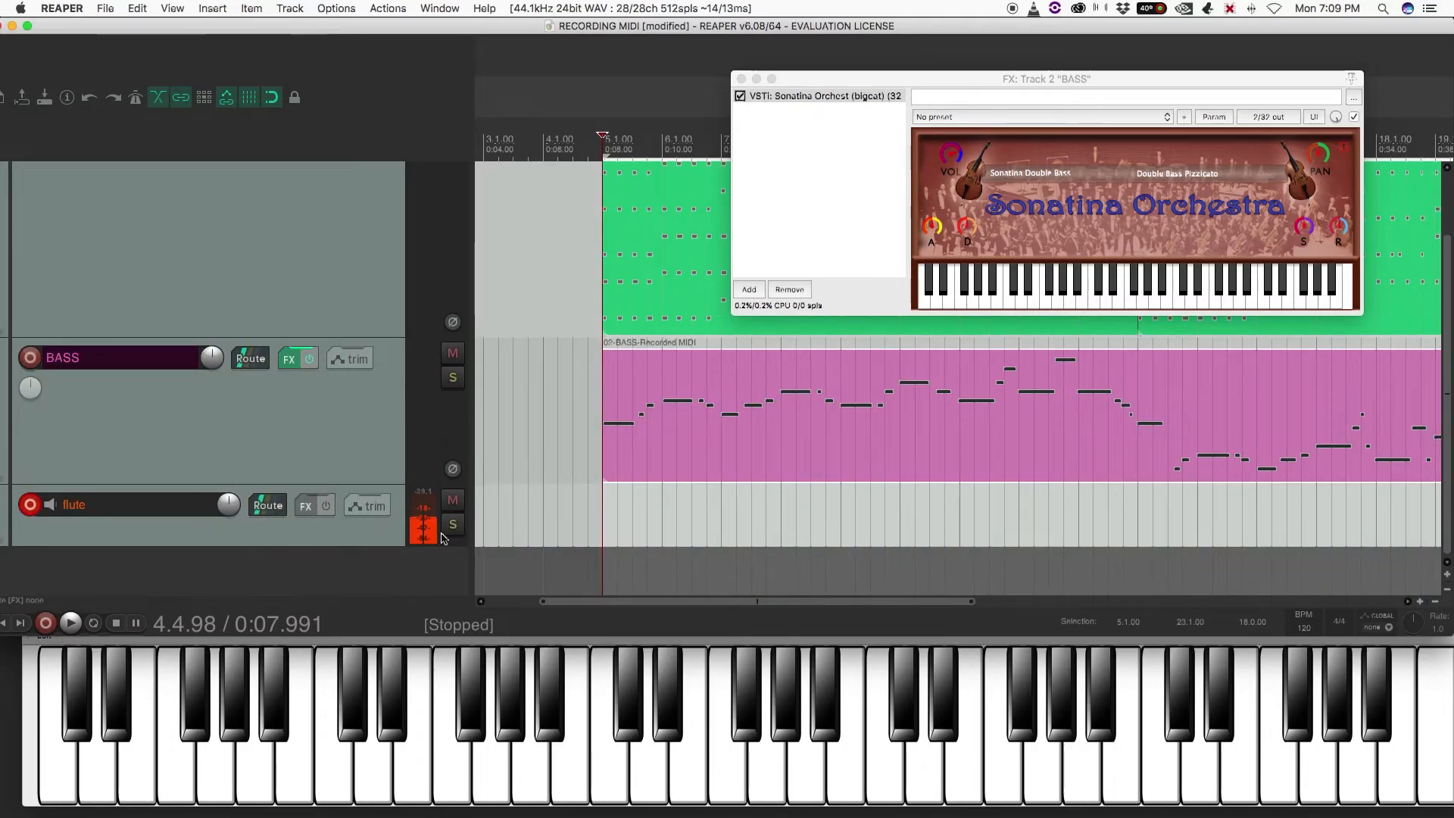
left_click(425, 527)
mouse_move(457, 585)
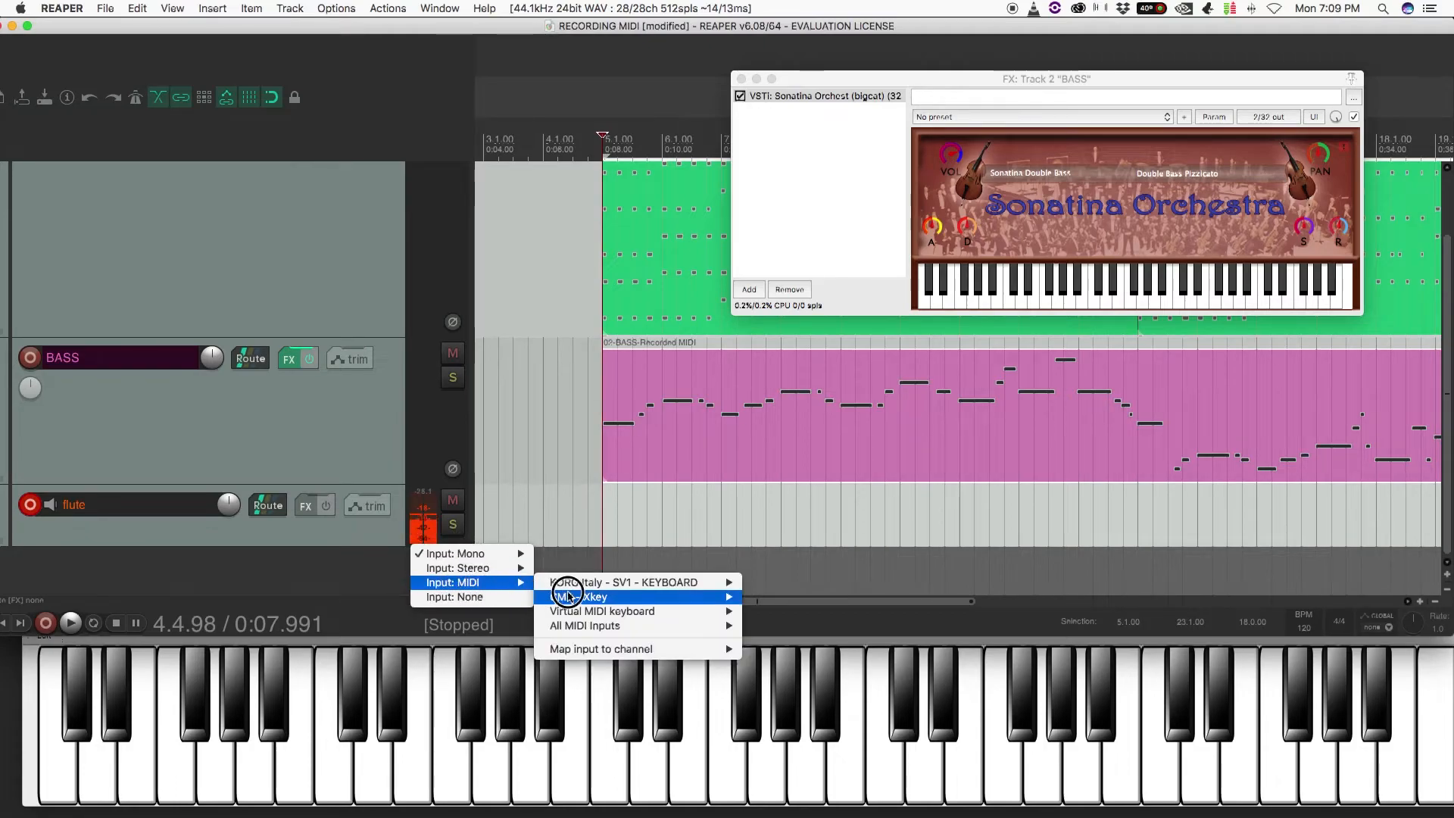
mouse_move(564, 595)
left_click(774, 574)
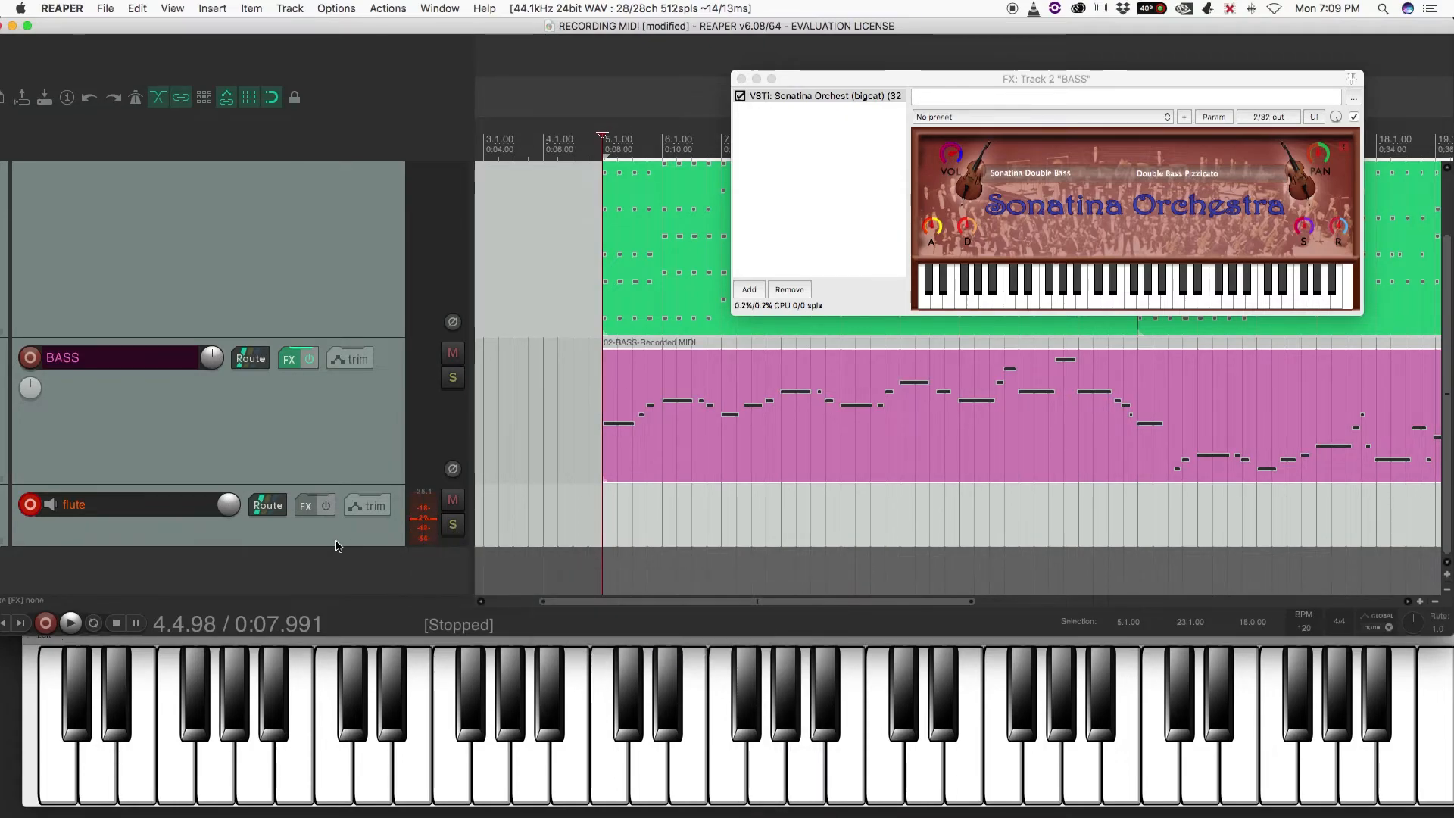
- Load the Sketch Piccolo (bigcat) VSTi instrument on the flute track
left_click(306, 505)
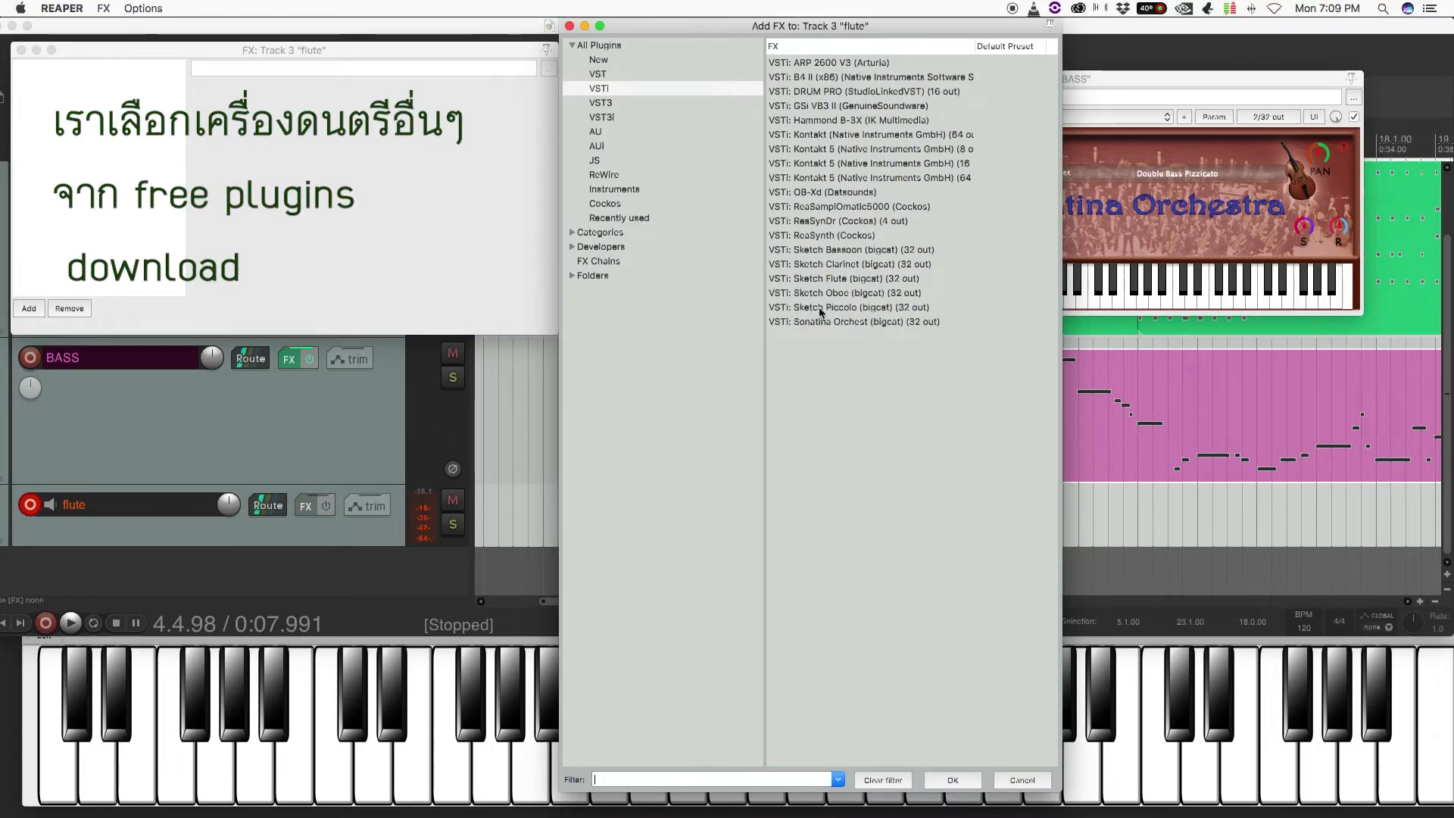
left_click(842, 308)
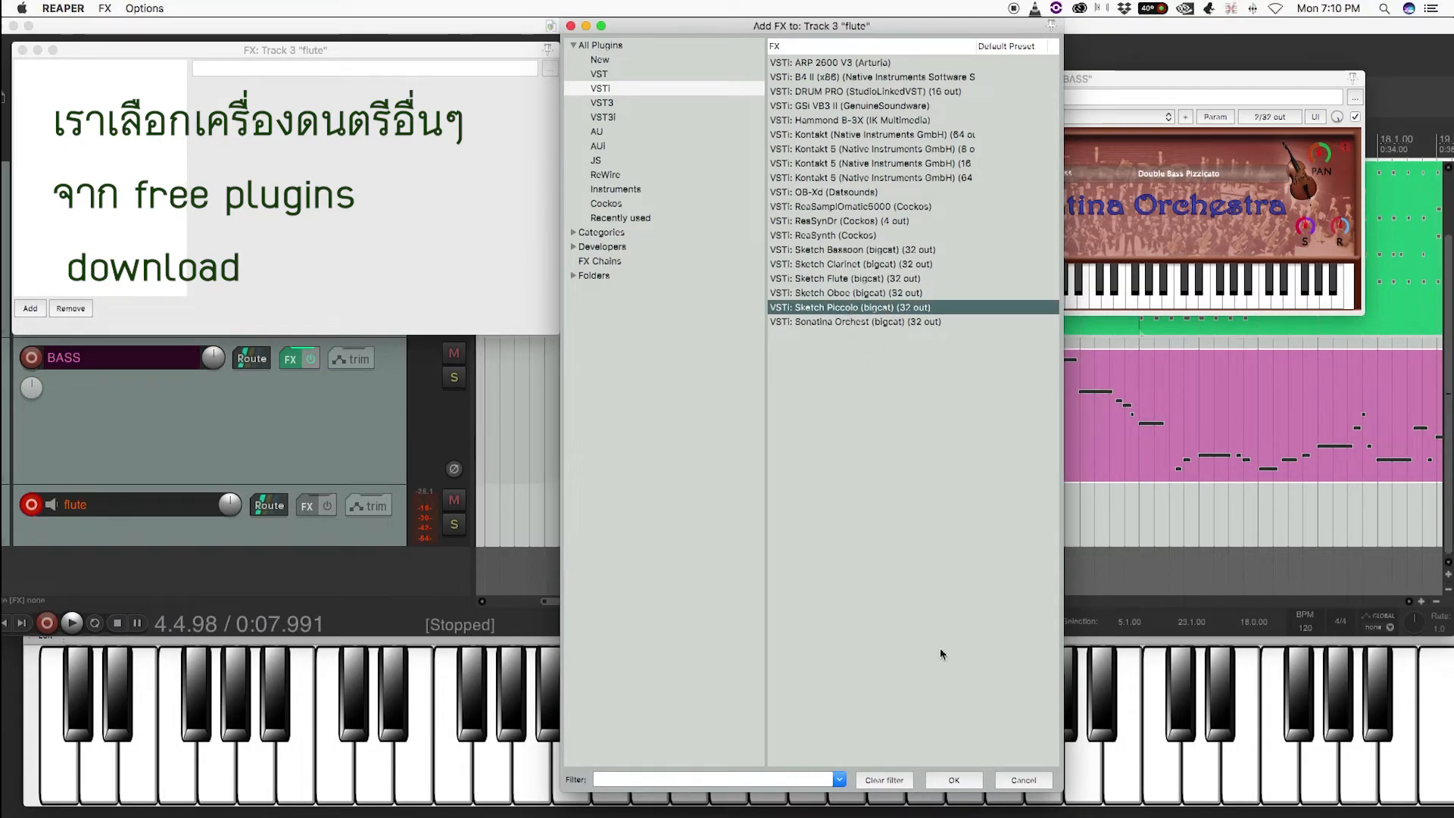
left_click(954, 779)
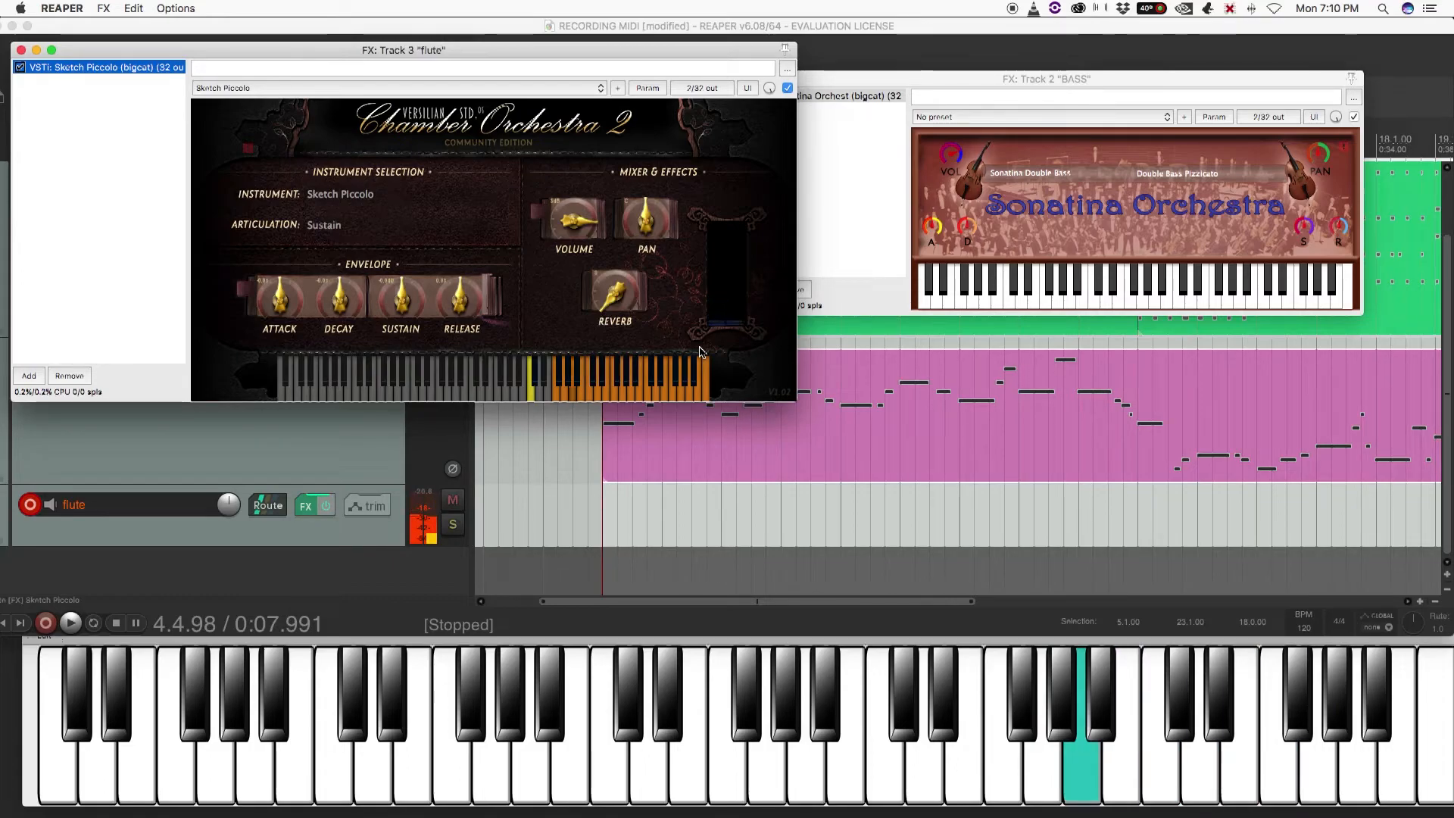
- Raise the Sketch Piccolo's volume and reverb, and set the flute track's volume to about 4.28 dB
left_click_drag(576, 226, 579, 176)
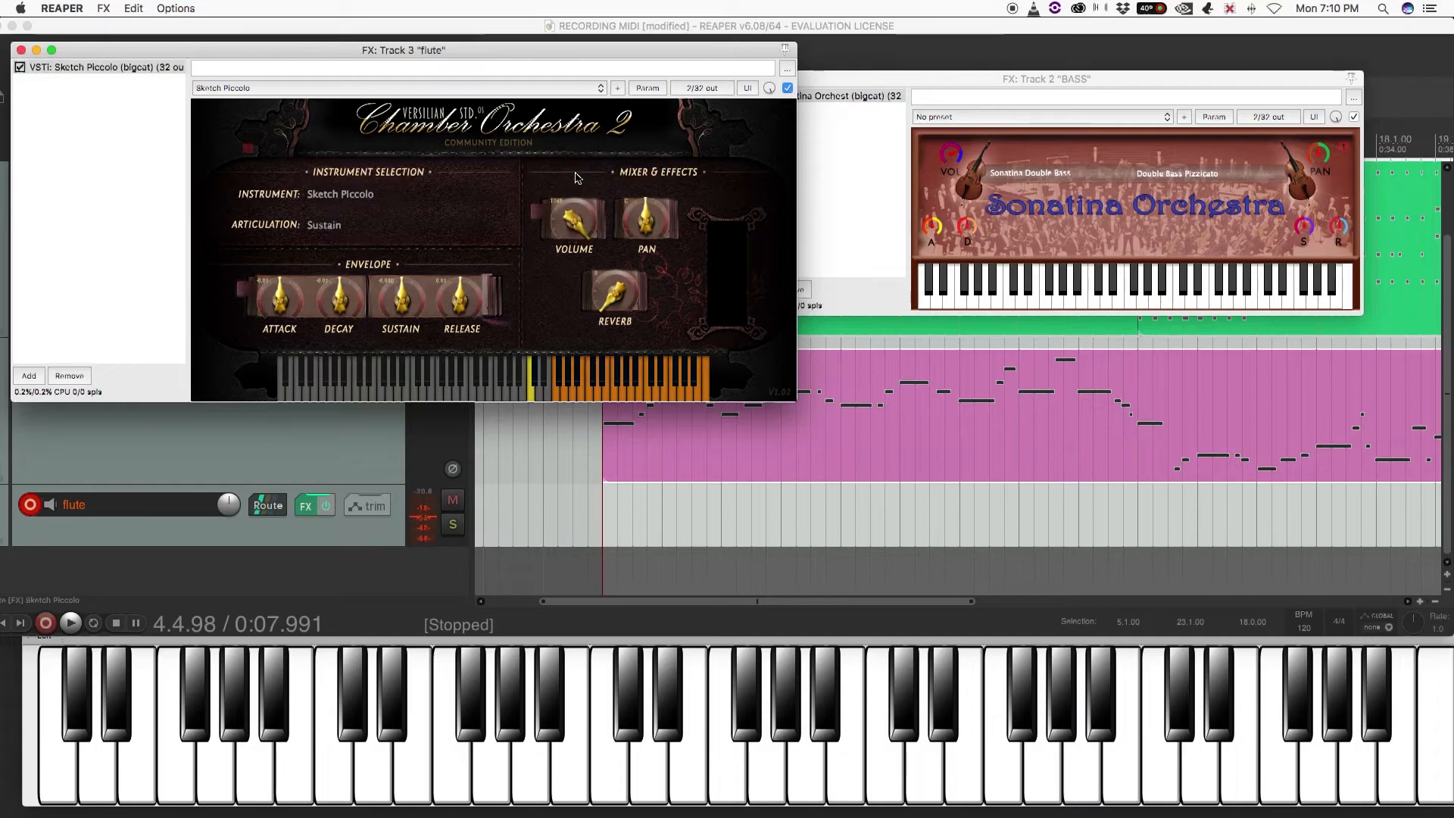
left_click(225, 511)
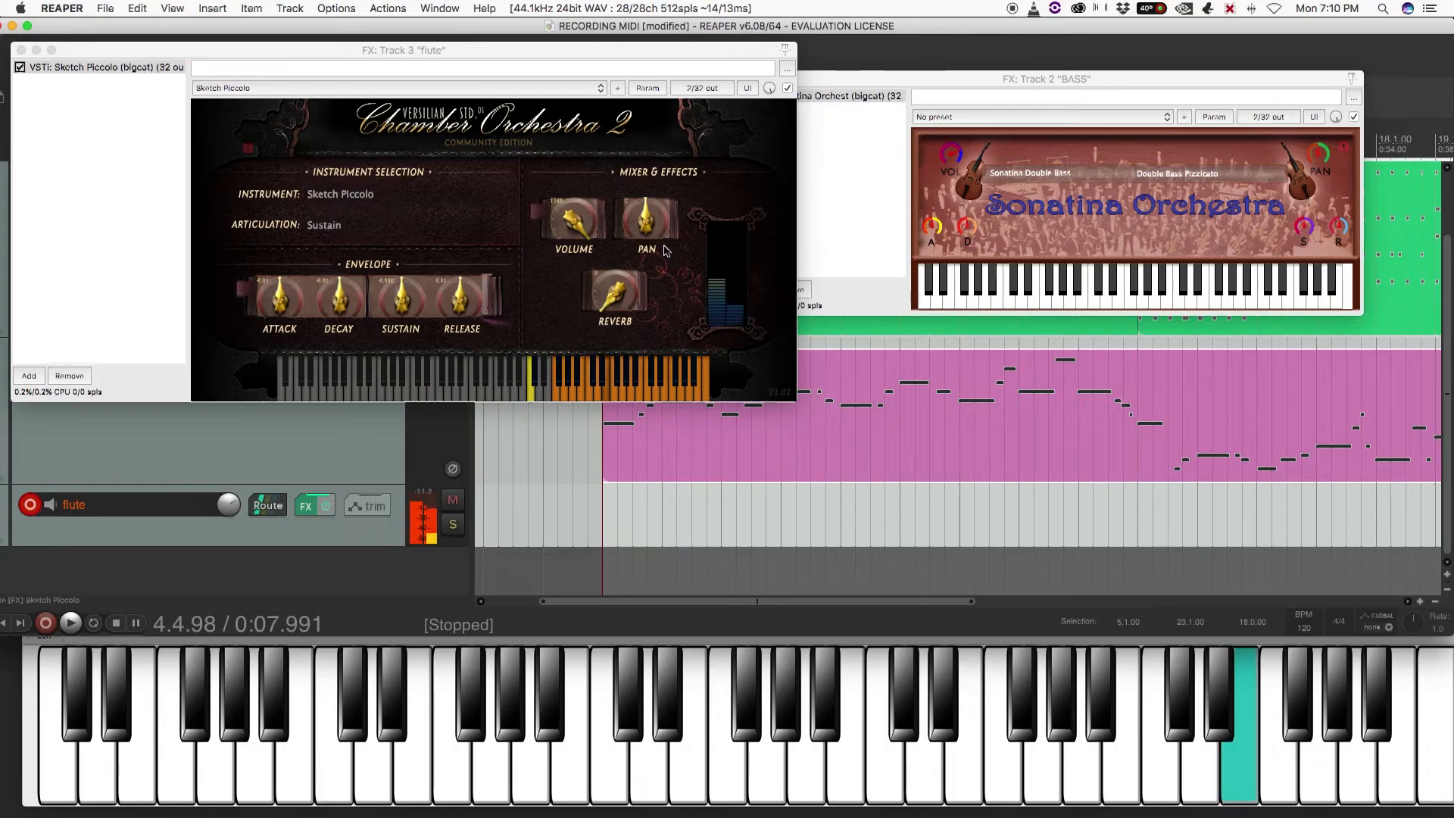
left_click(617, 210)
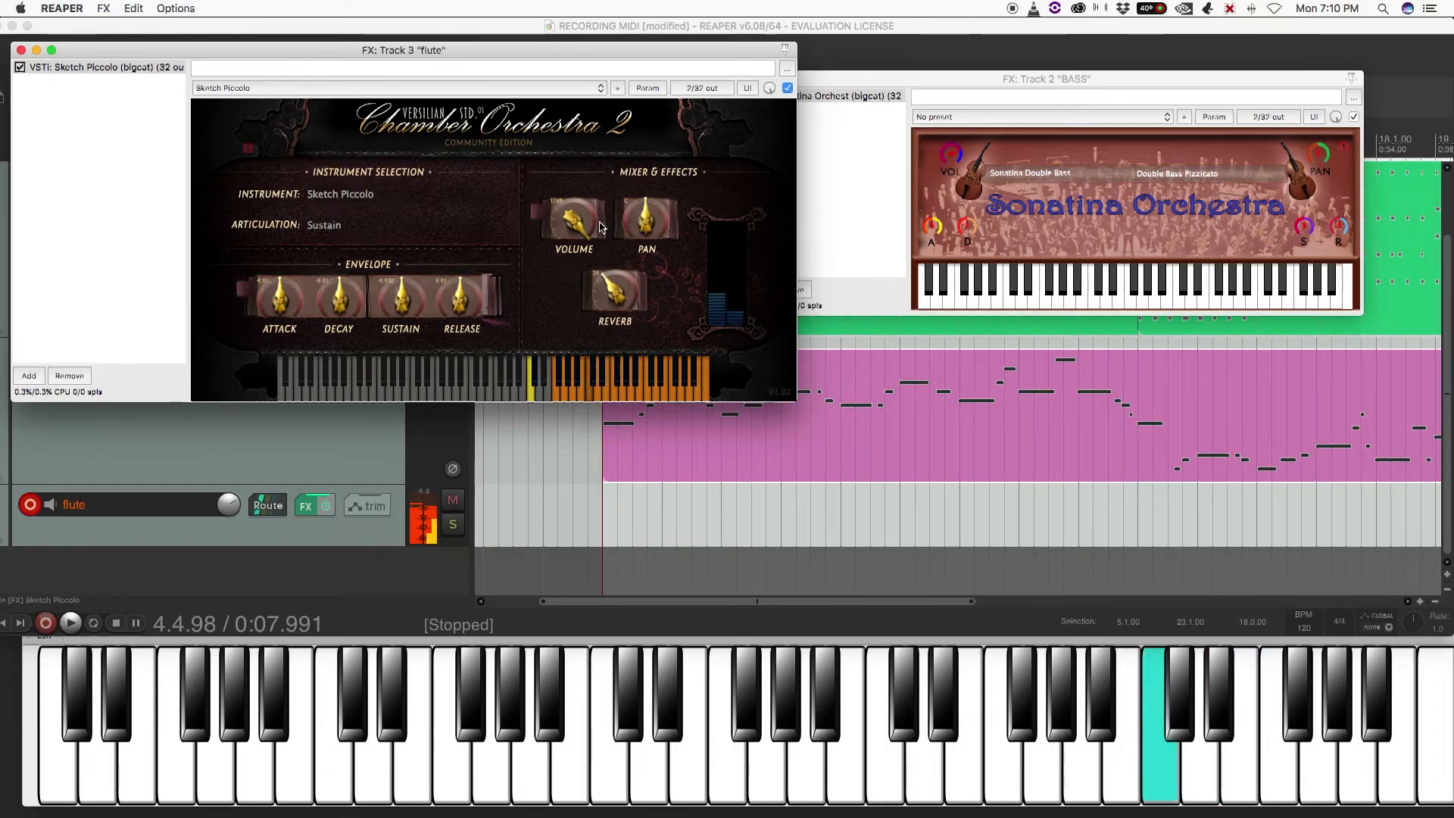
- Move the flute effects window clear of the tracks, close the BASS effects window and briefly play the arrangement from measure 14
left_click_drag(91, 47, 725, 449)
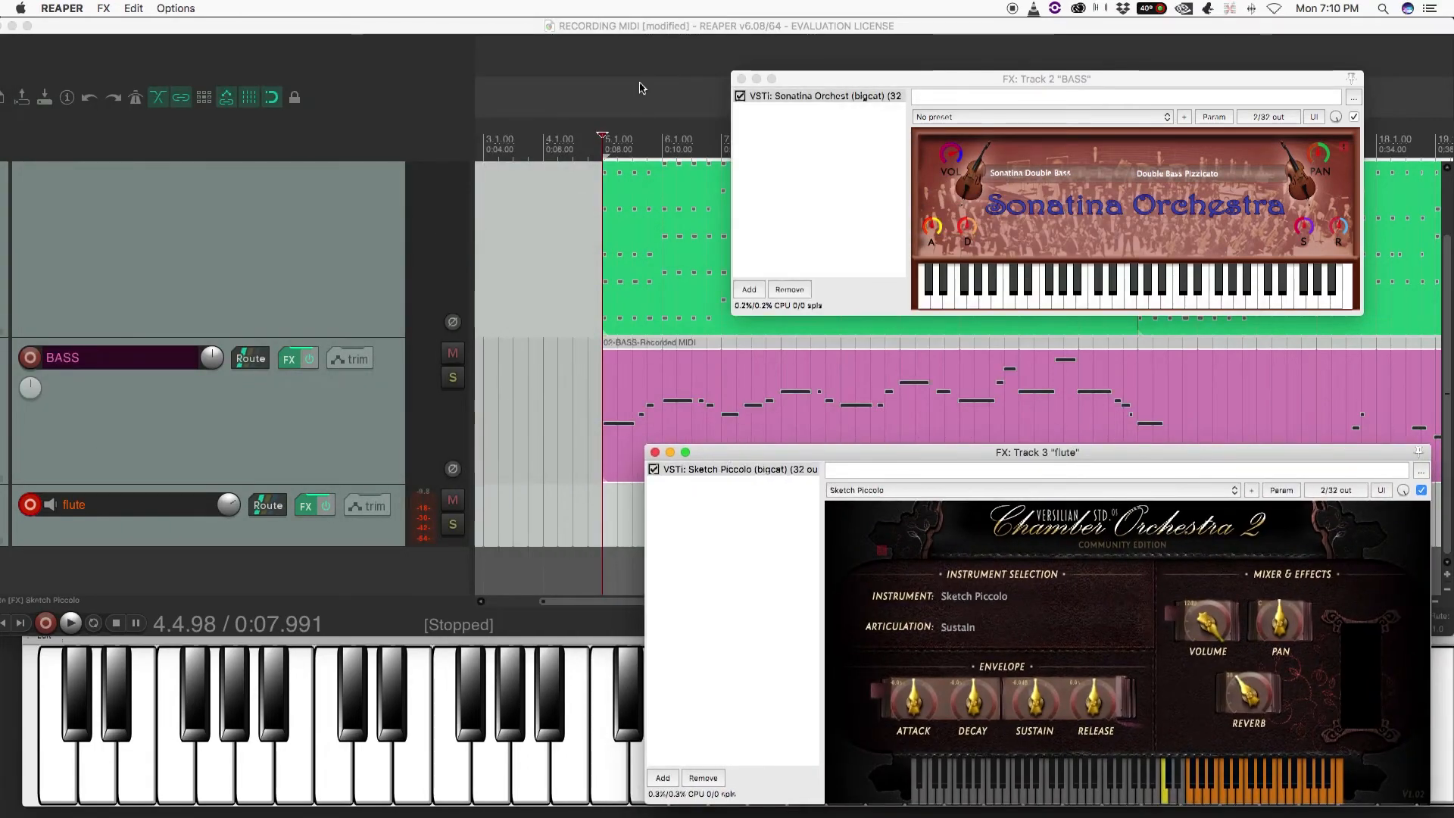
left_click(740, 78)
left_click(1057, 154)
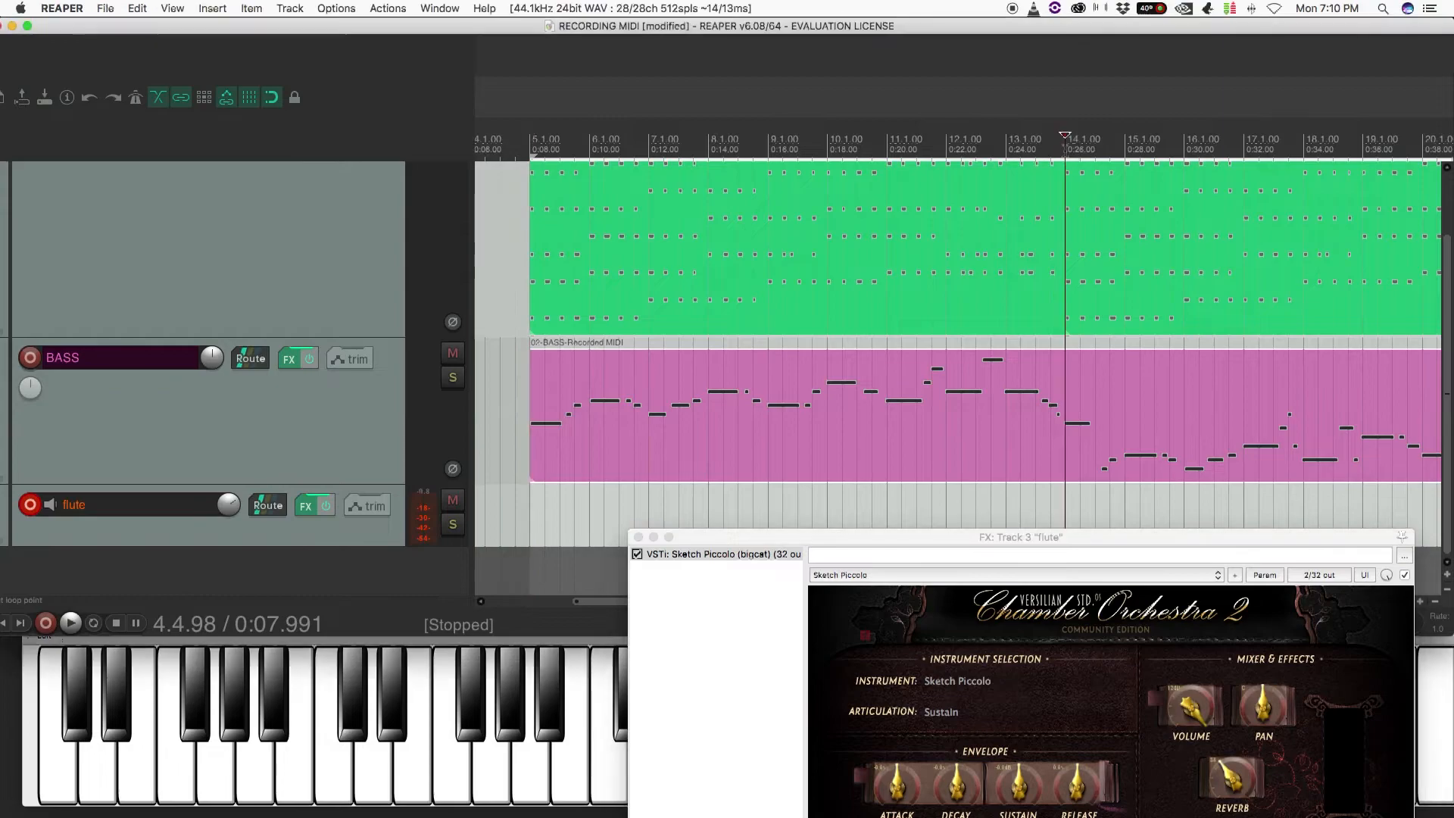
key("space")
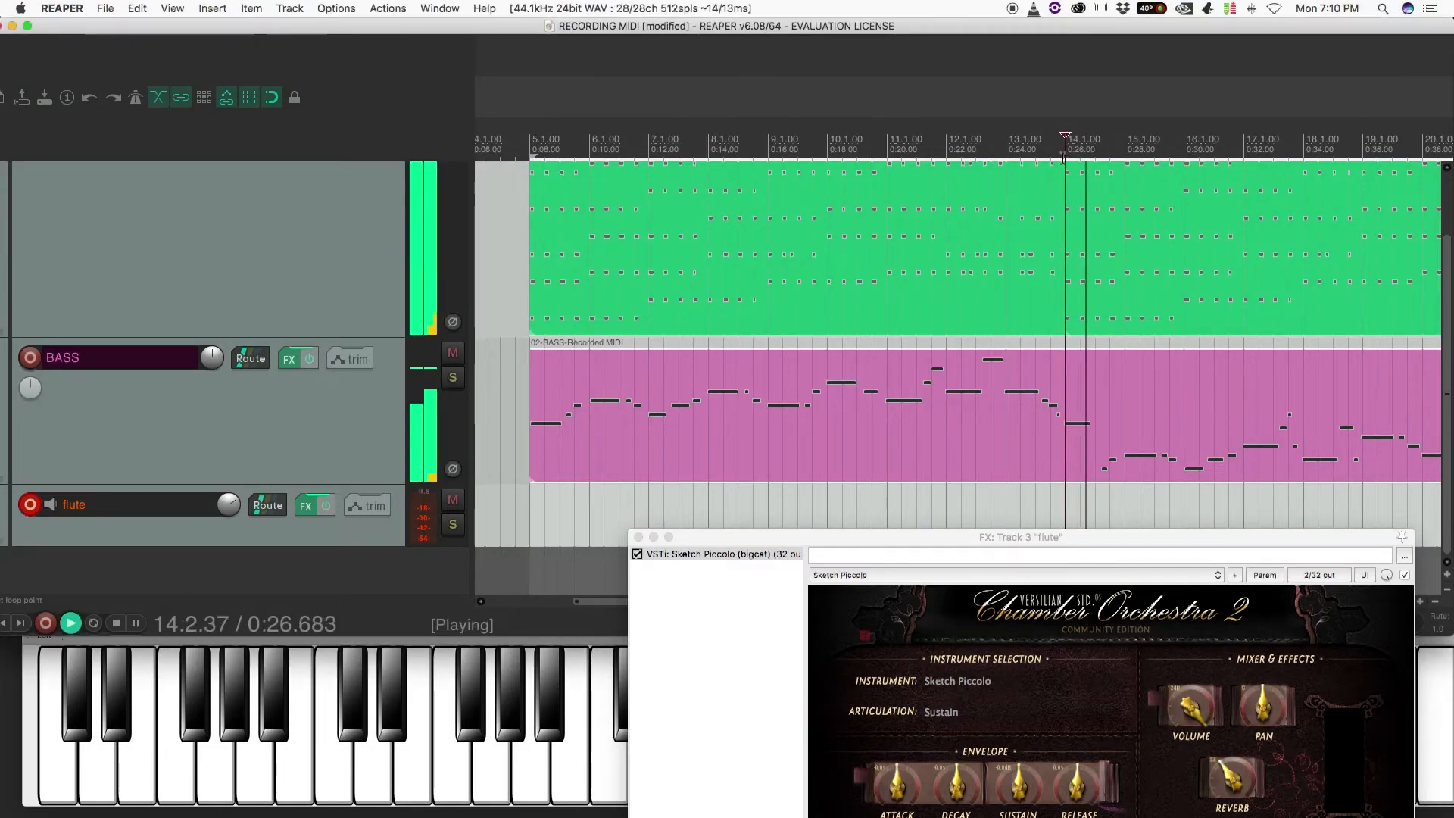
key("space")
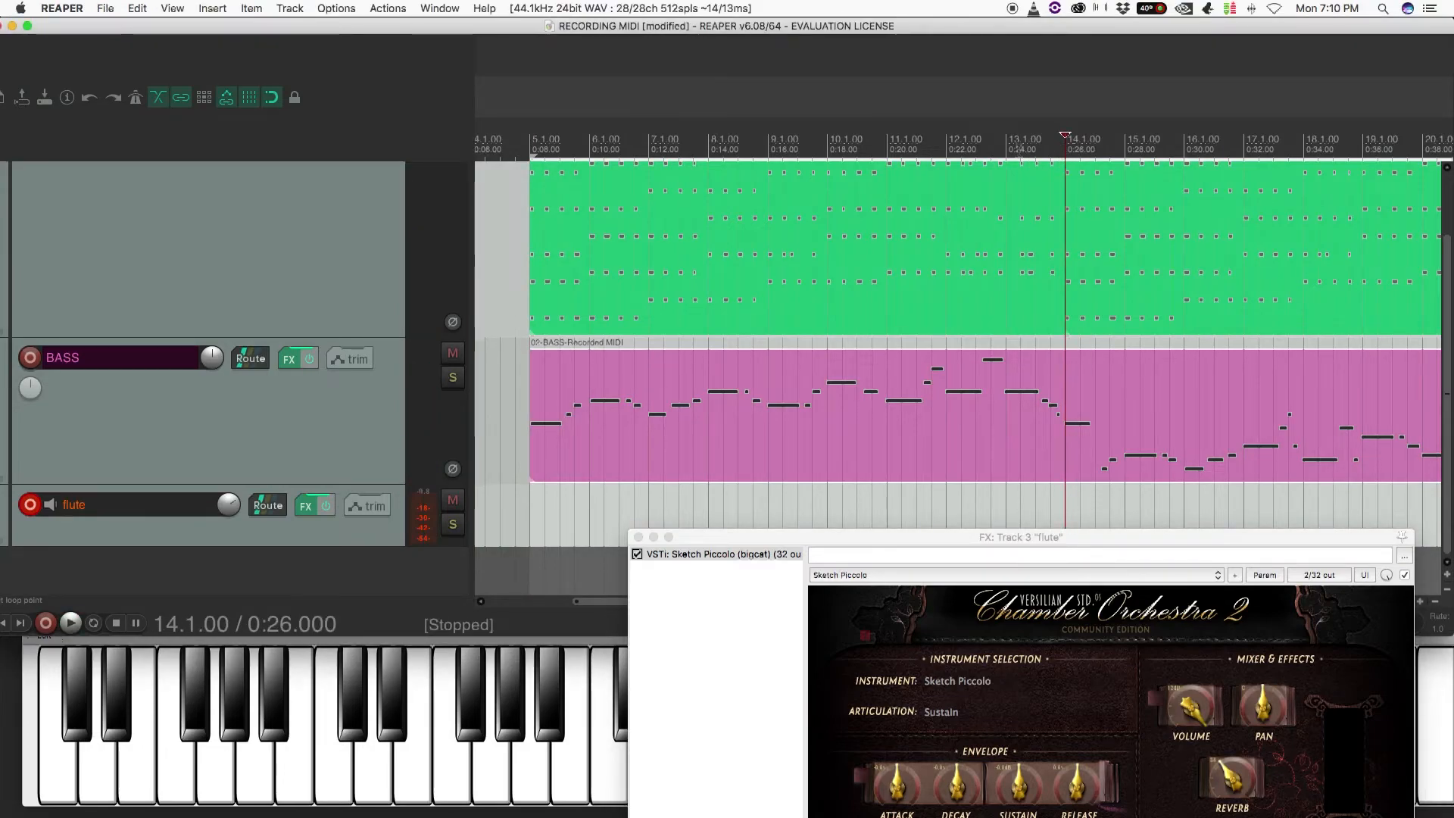
- Record a MIDI take on the flute track from 13.1.00 to just past measure 23 and save the recorded file
left_click(1006, 146)
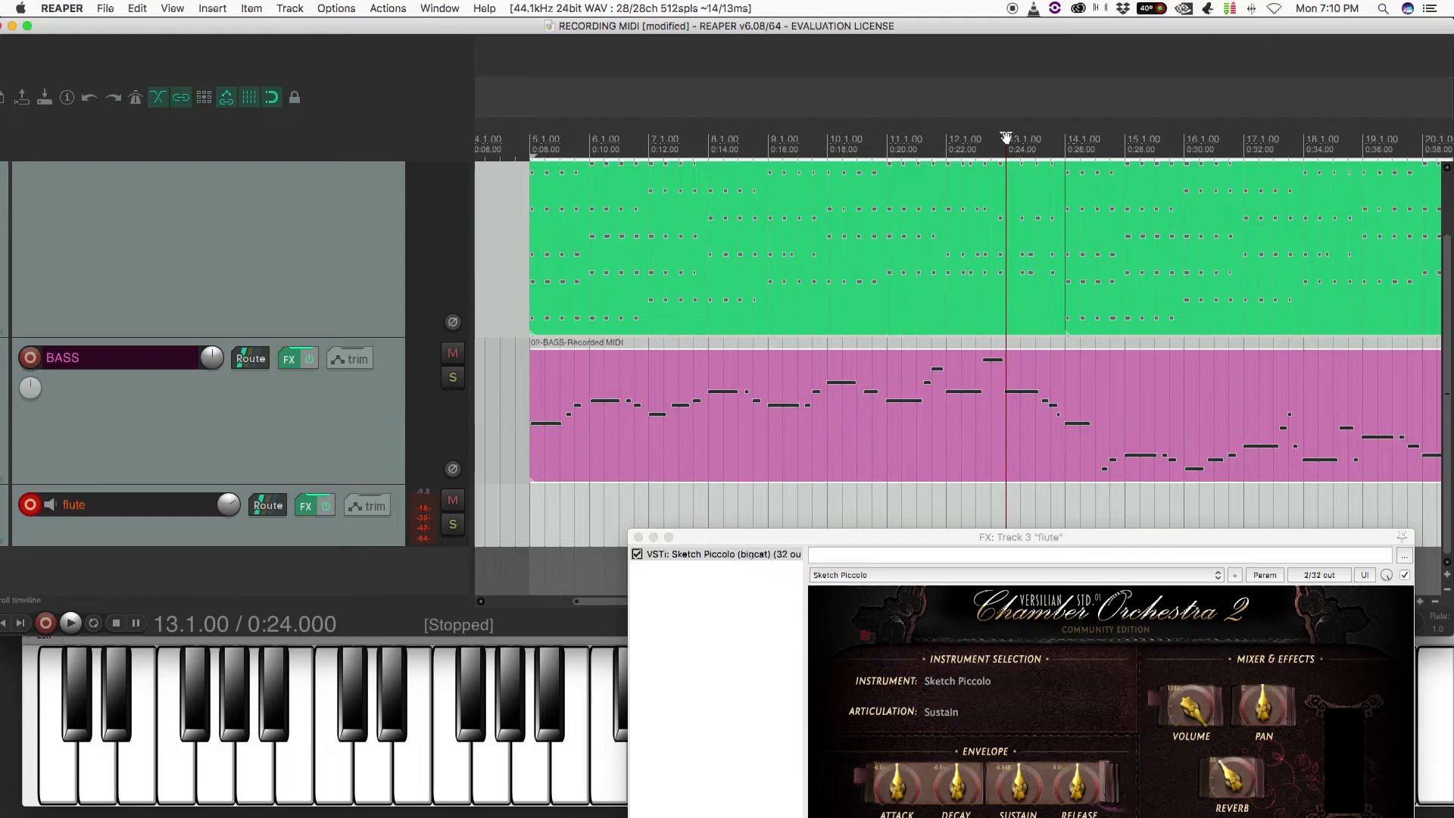
left_click(45, 625)
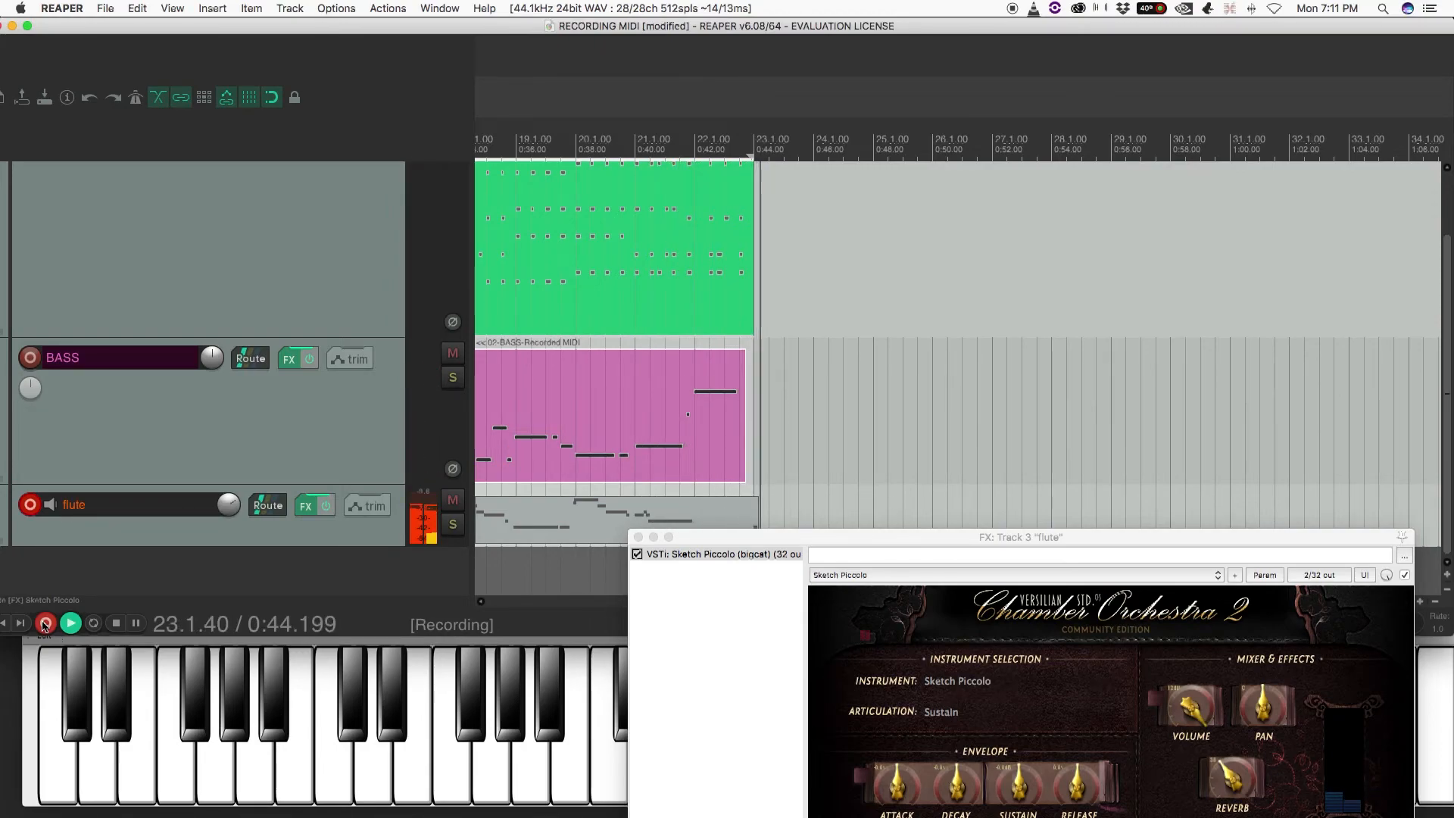
left_click(44, 623)
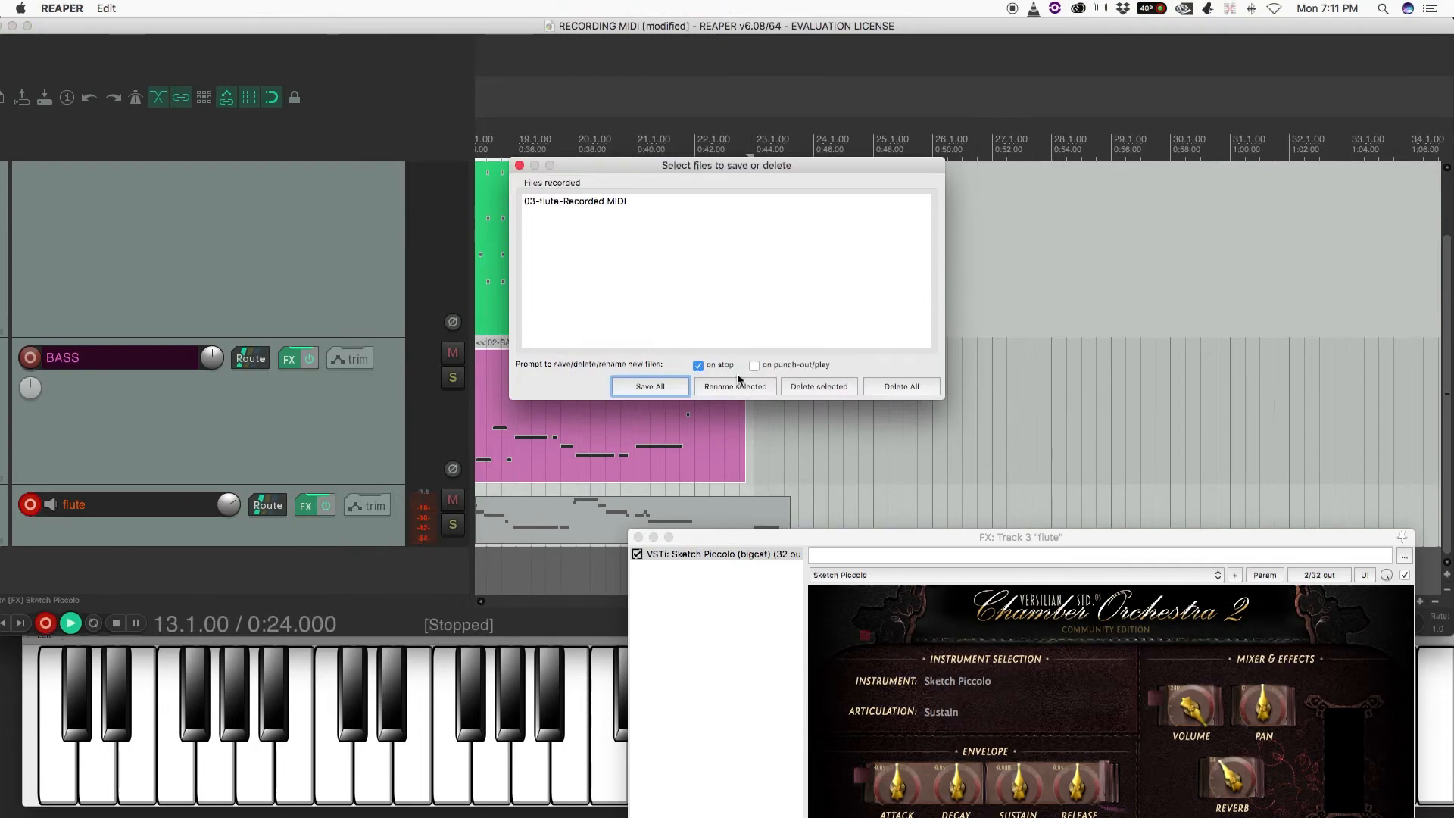
left_click(670, 394)
left_click(946, 379)
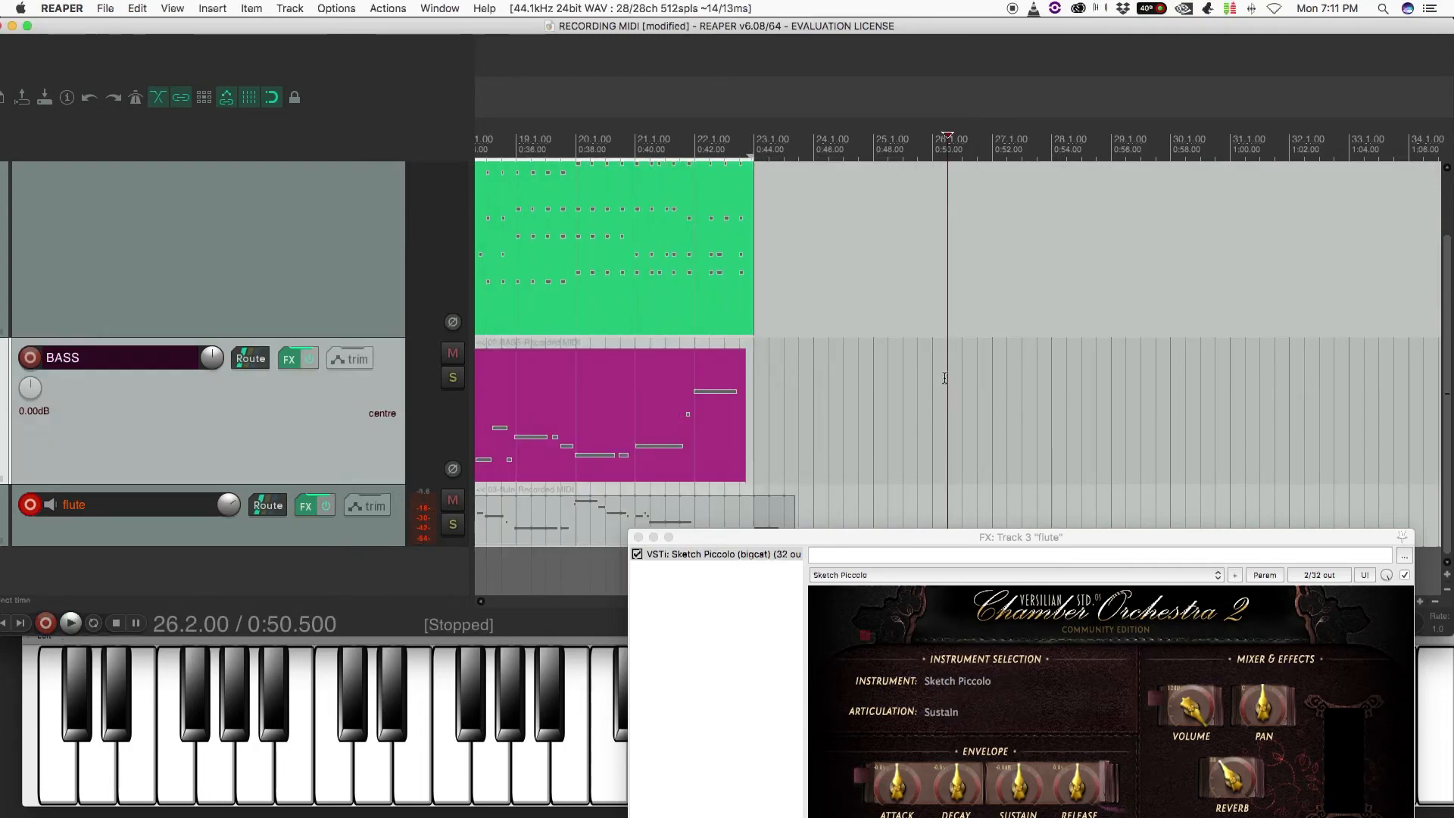
- Make the flute track taller and open its recorded take in the MIDI editor
scroll(944, 377, "left", 10)
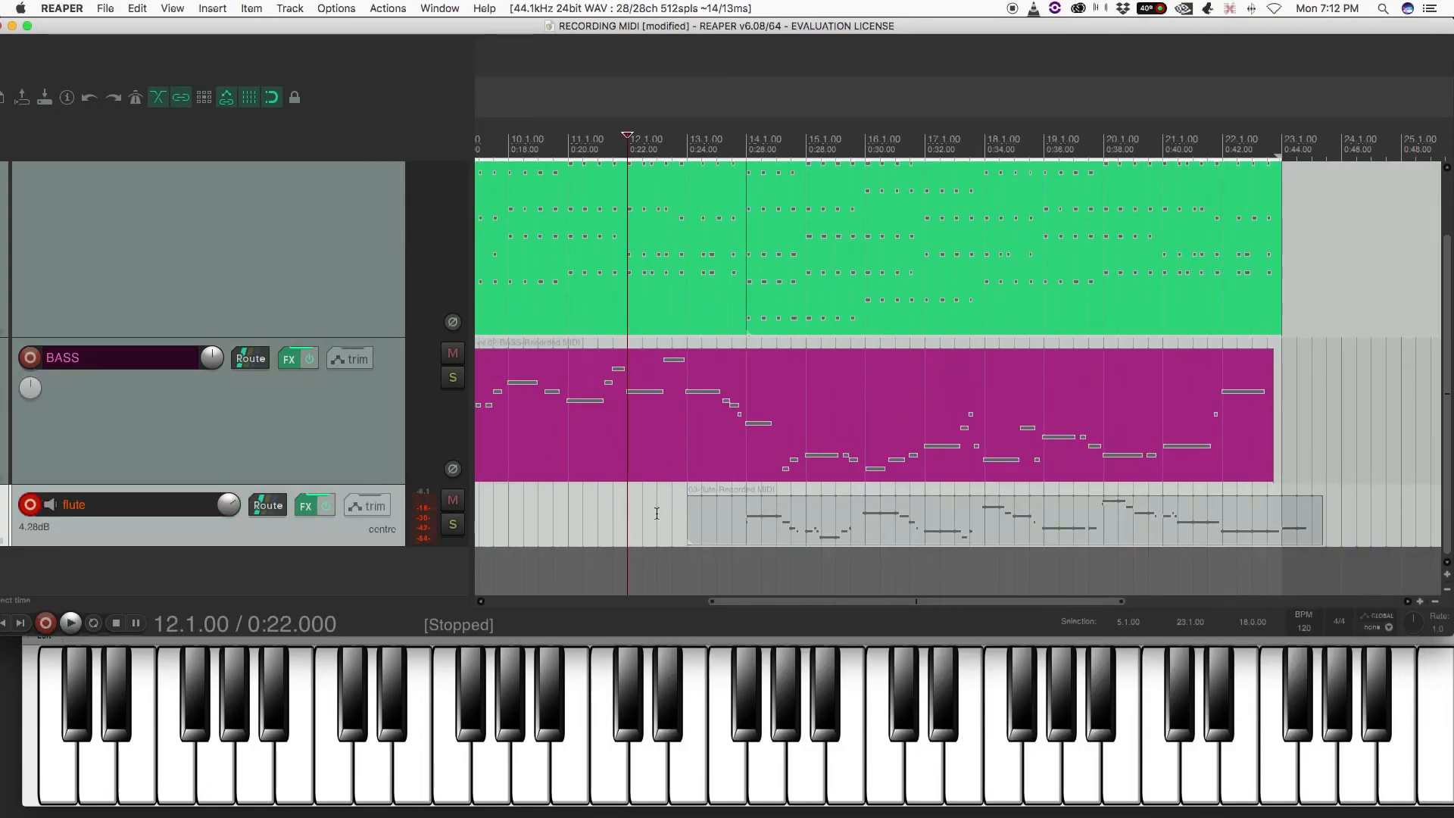
left_click(736, 540)
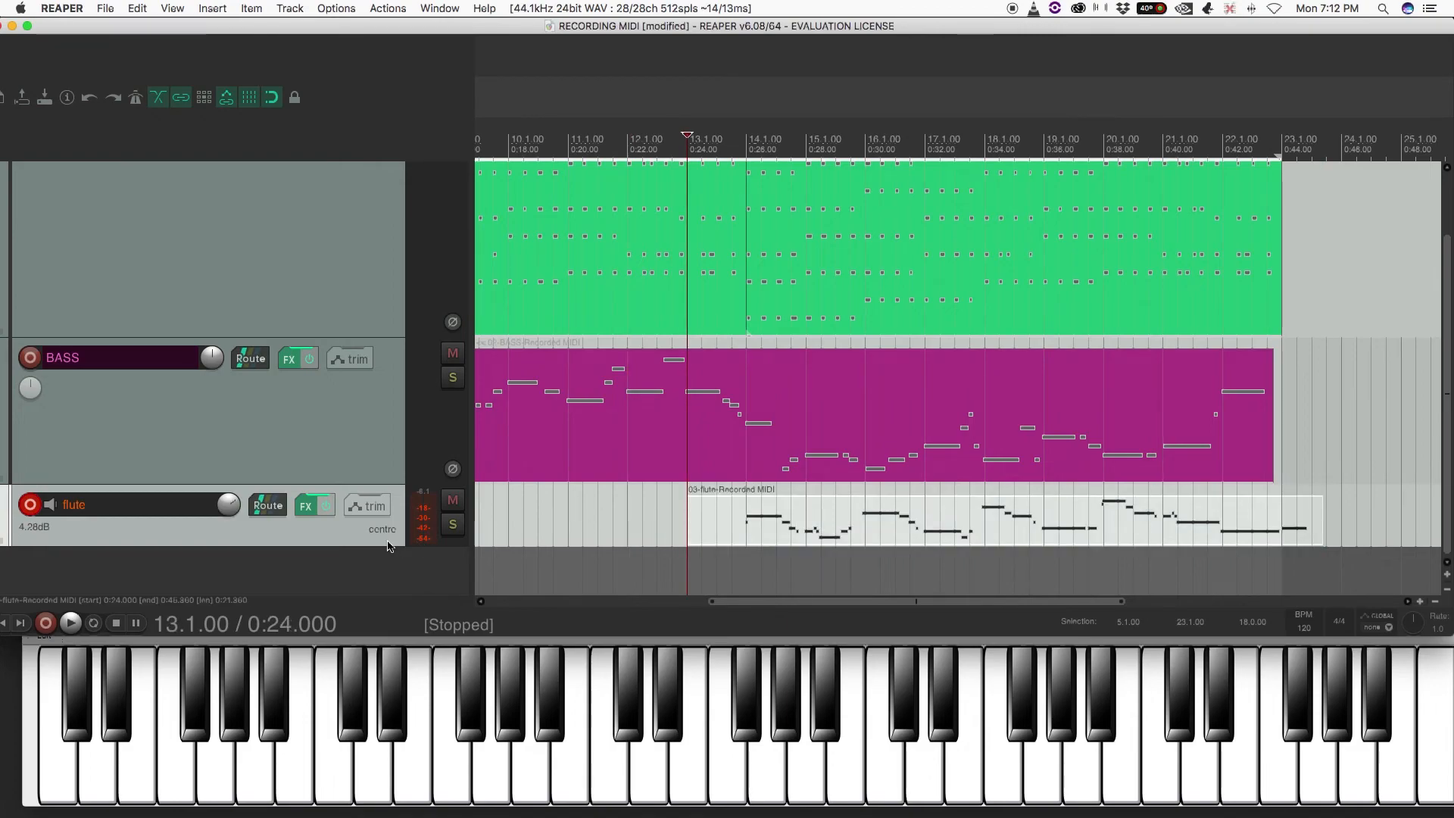
left_click_drag(387, 545, 395, 589)
double_click(784, 511)
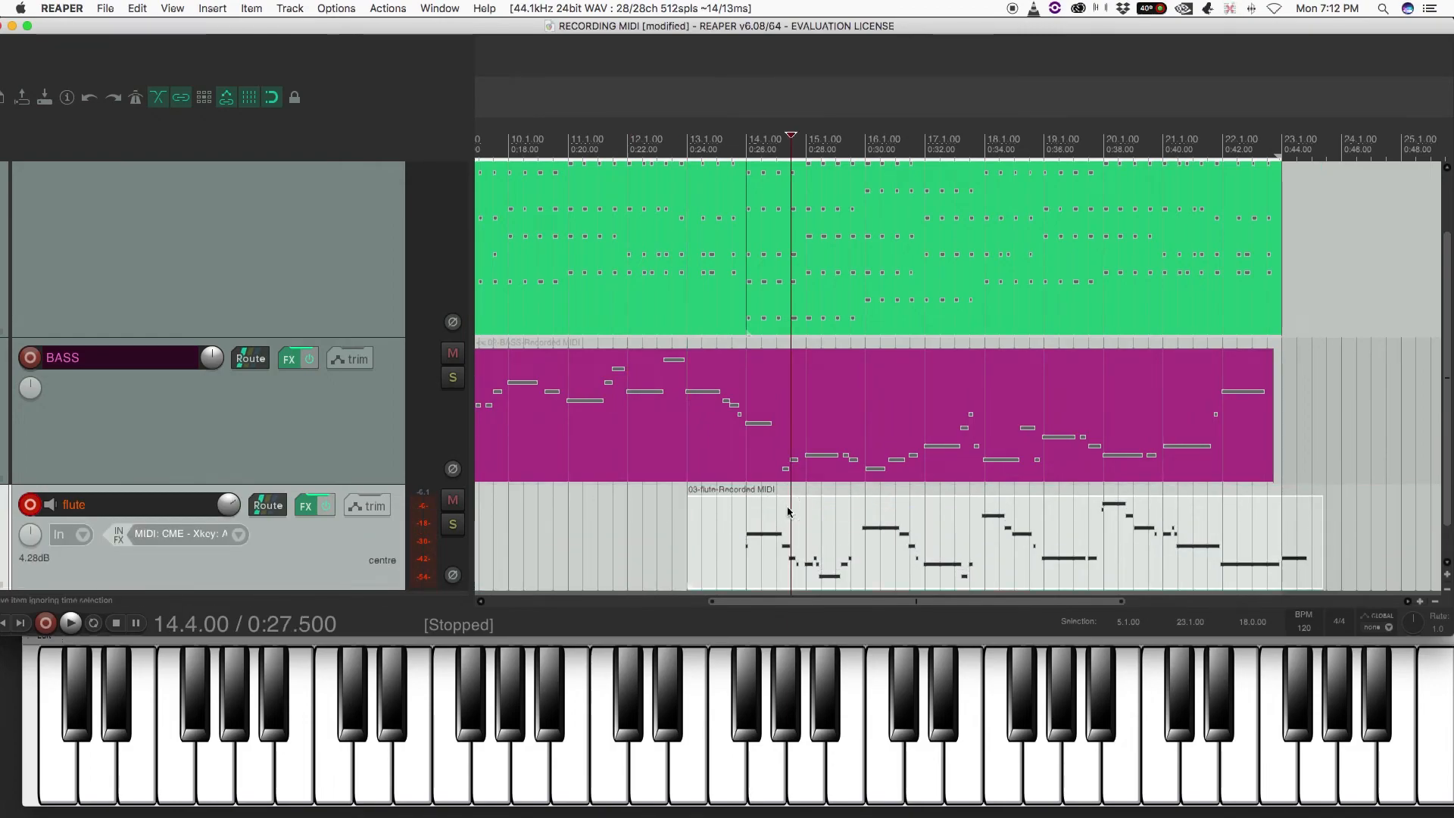
- Play the flute take from 13.3 in the MIDI editor, view it in musical notation and return to the piano roll
left_click(179, 125)
key("space")
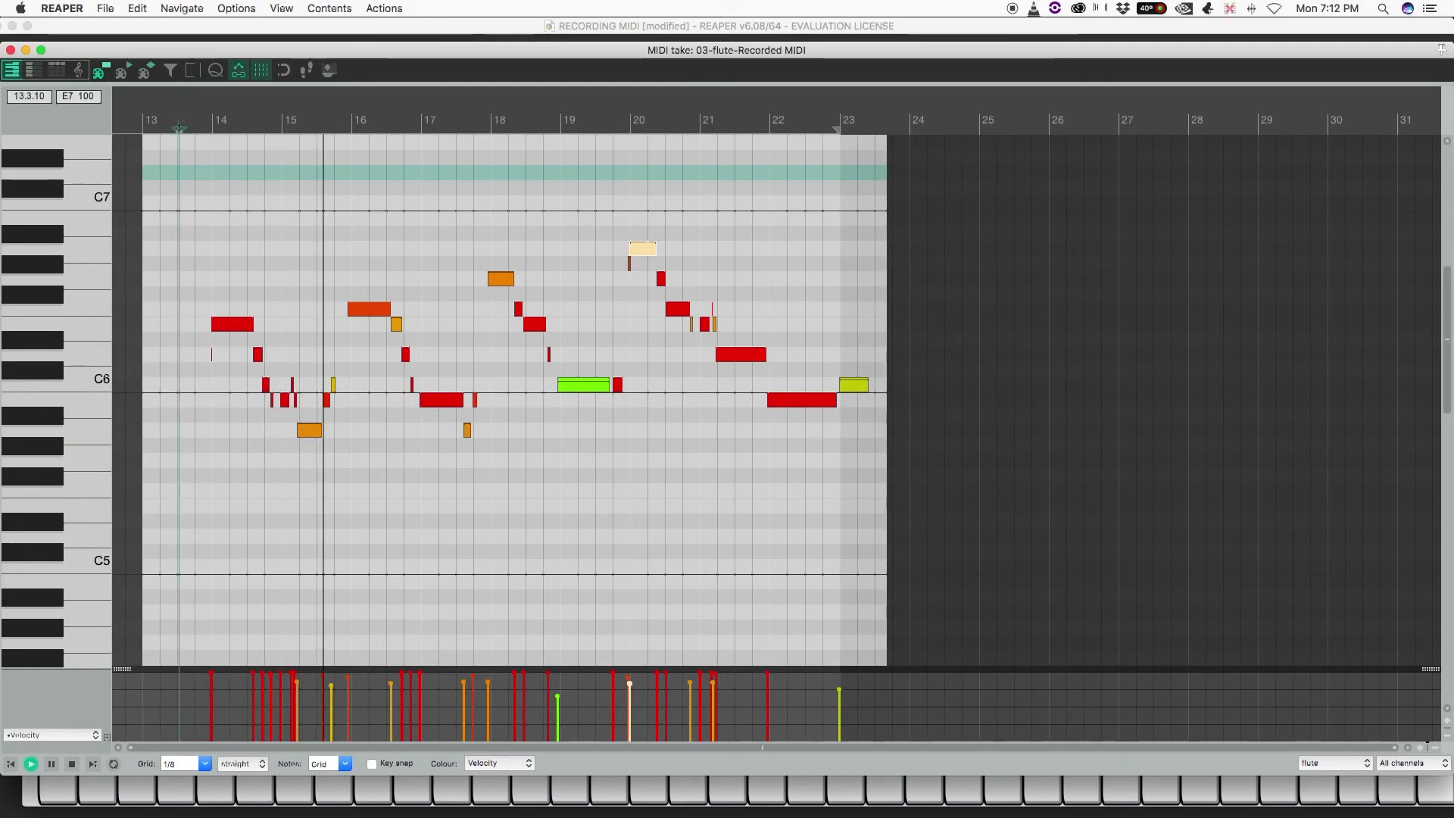
scroll(178, 125, "up", 5)
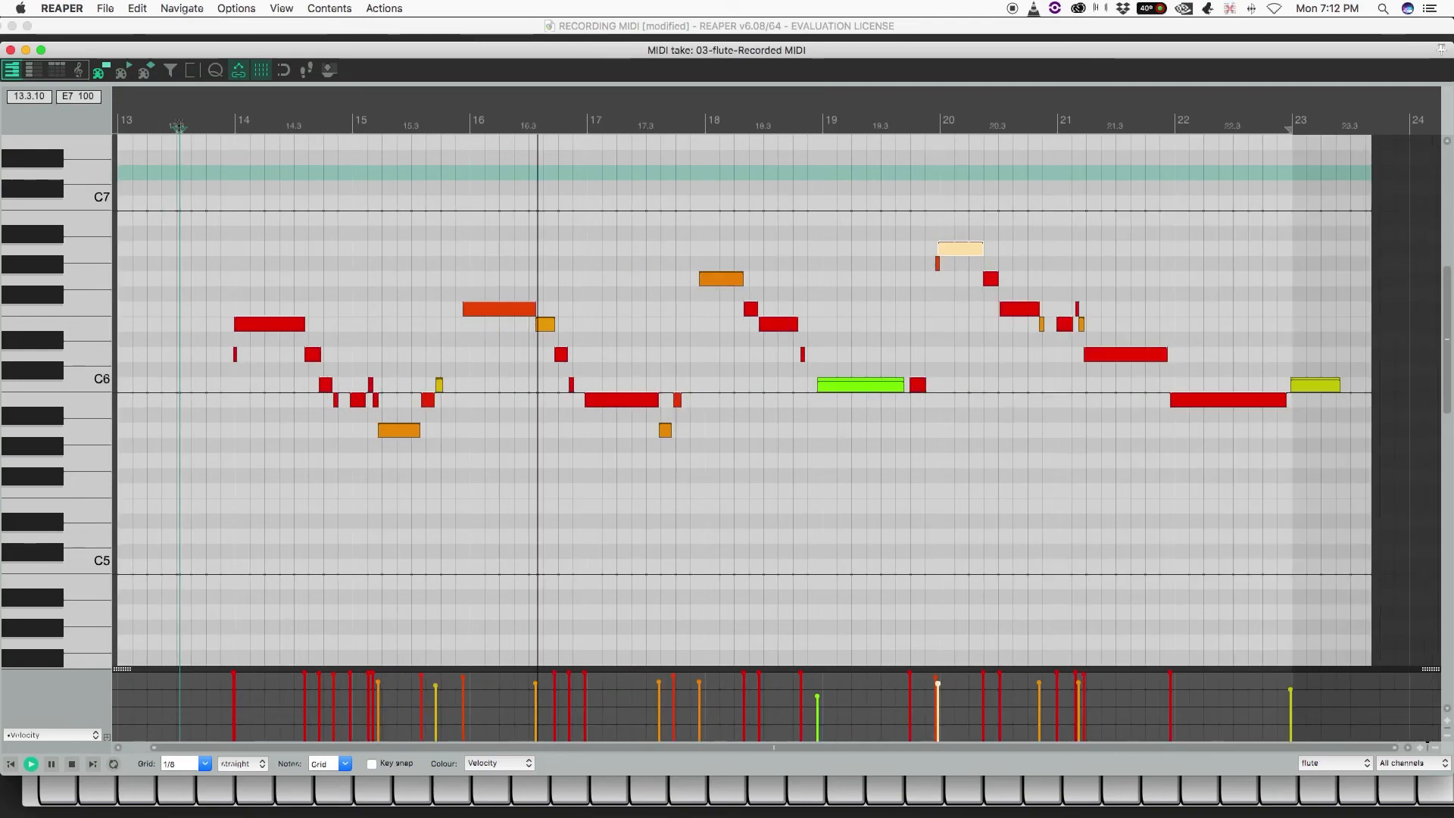
scroll(783, 363, "left", 2)
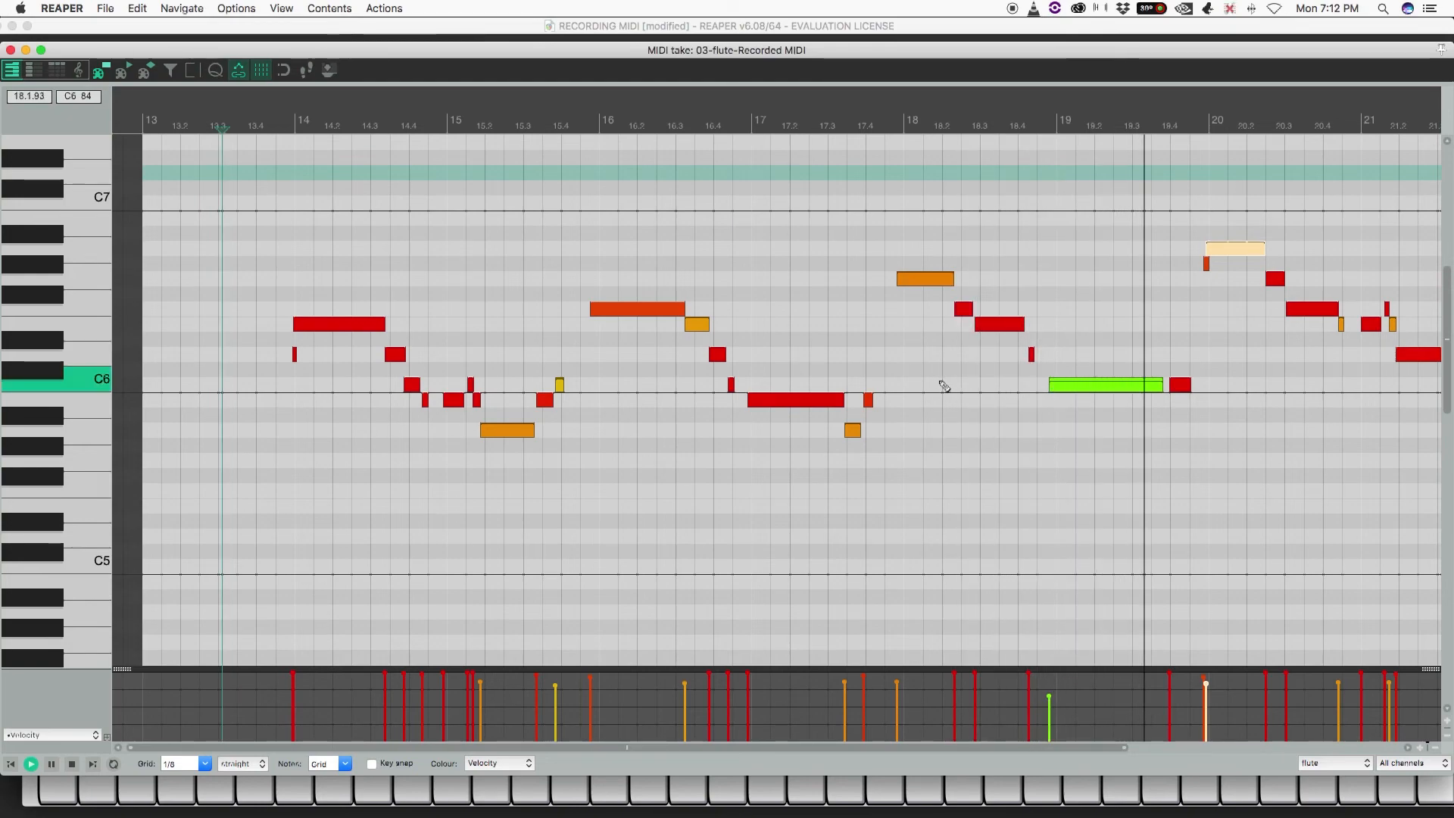
left_click(79, 70)
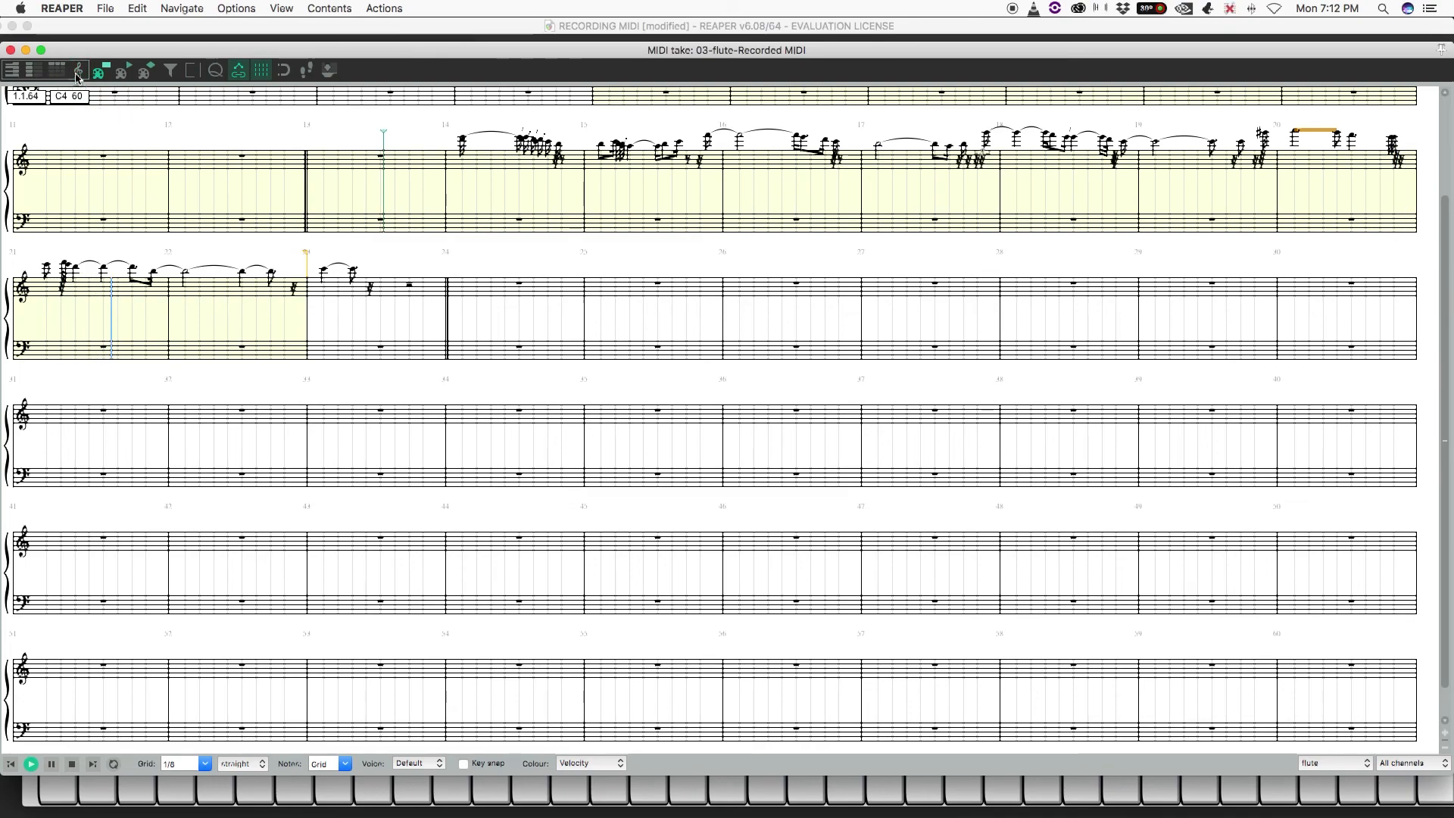
left_click(12, 71)
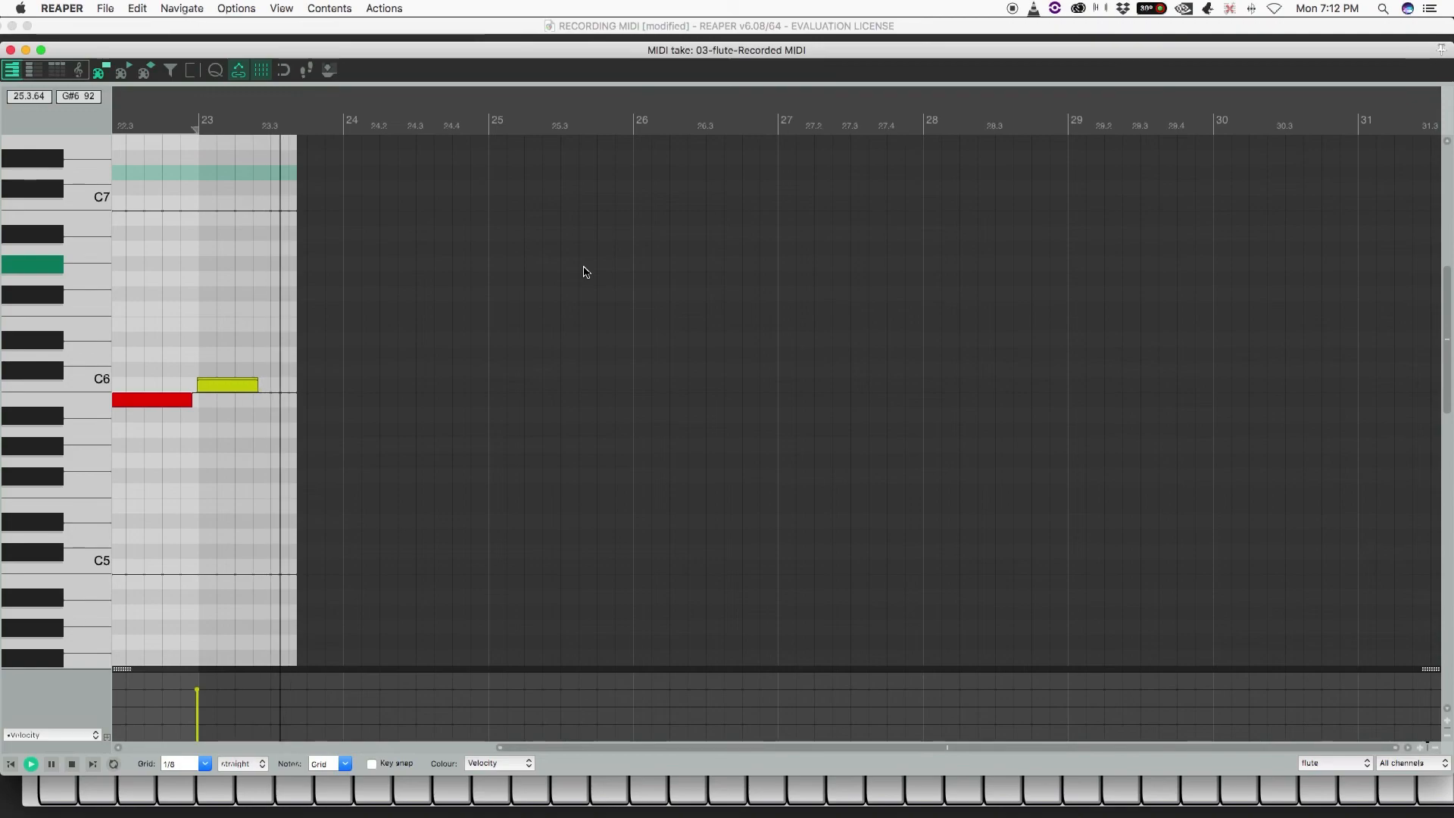
- Move the MIDI editor below the arrange view, stop playback and place the edit cursor at 10.3.00 on the flute track
left_click(499, 34)
left_click_drag(474, 48, 514, 655)
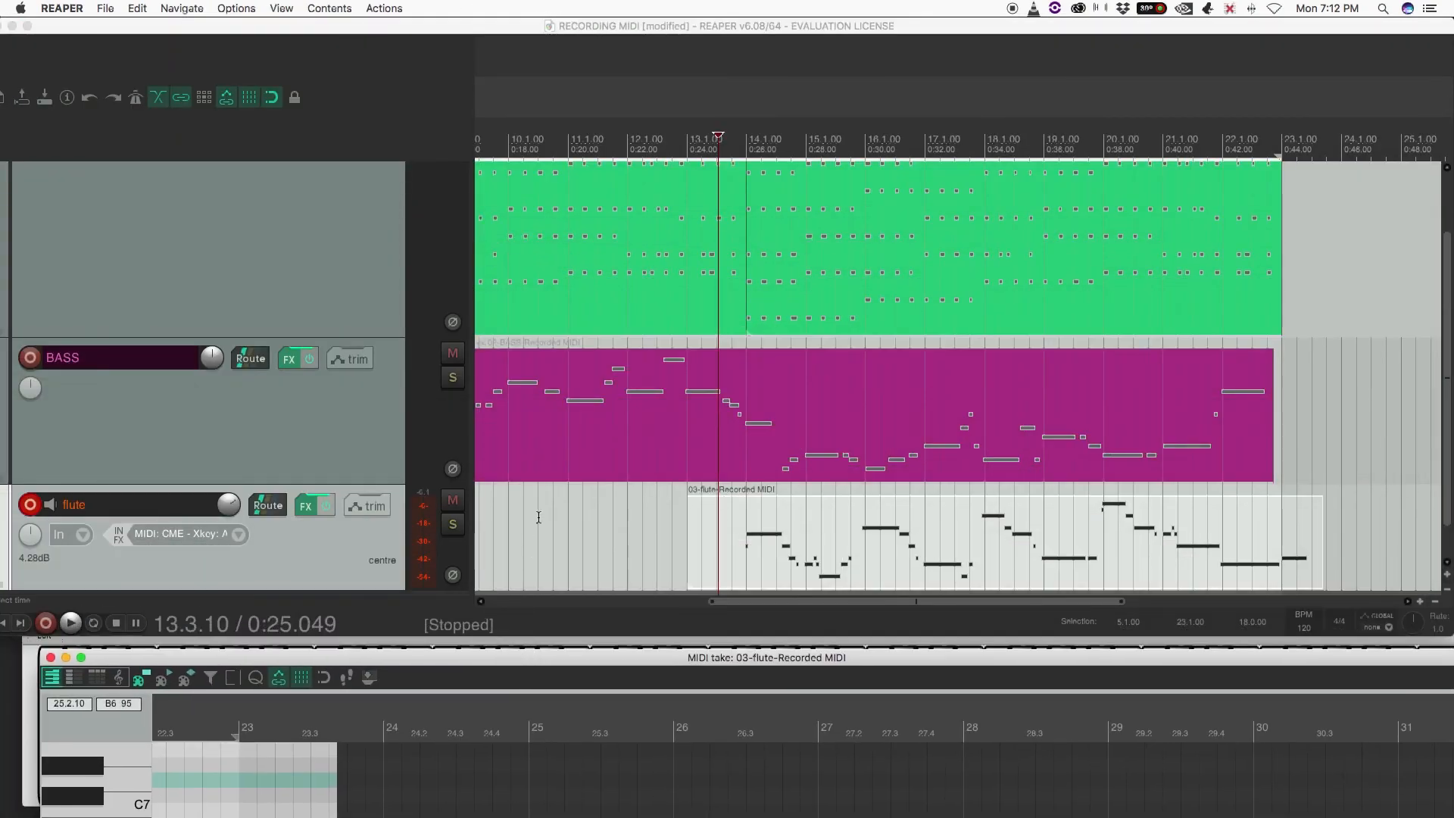
left_click(538, 517)
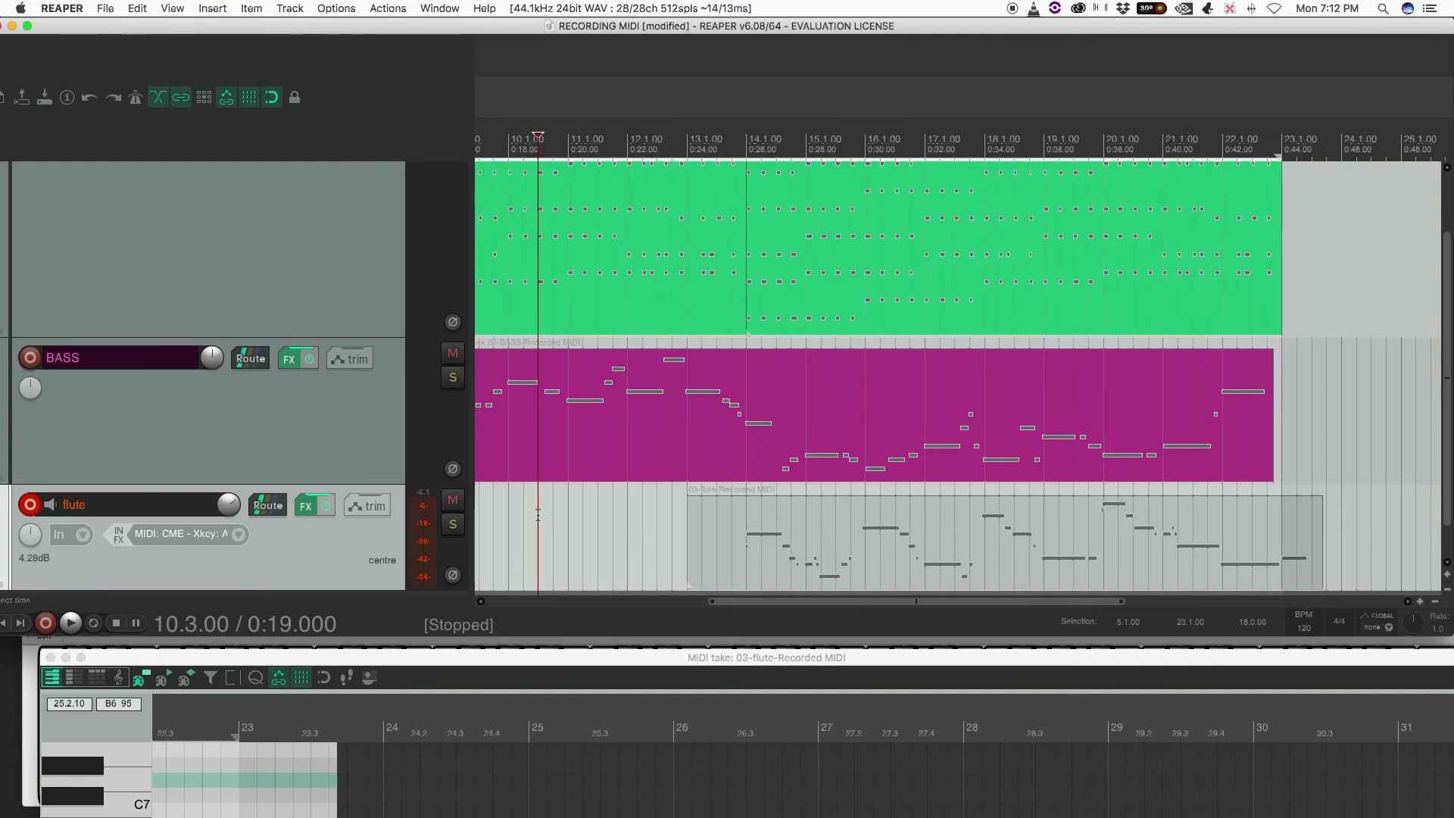